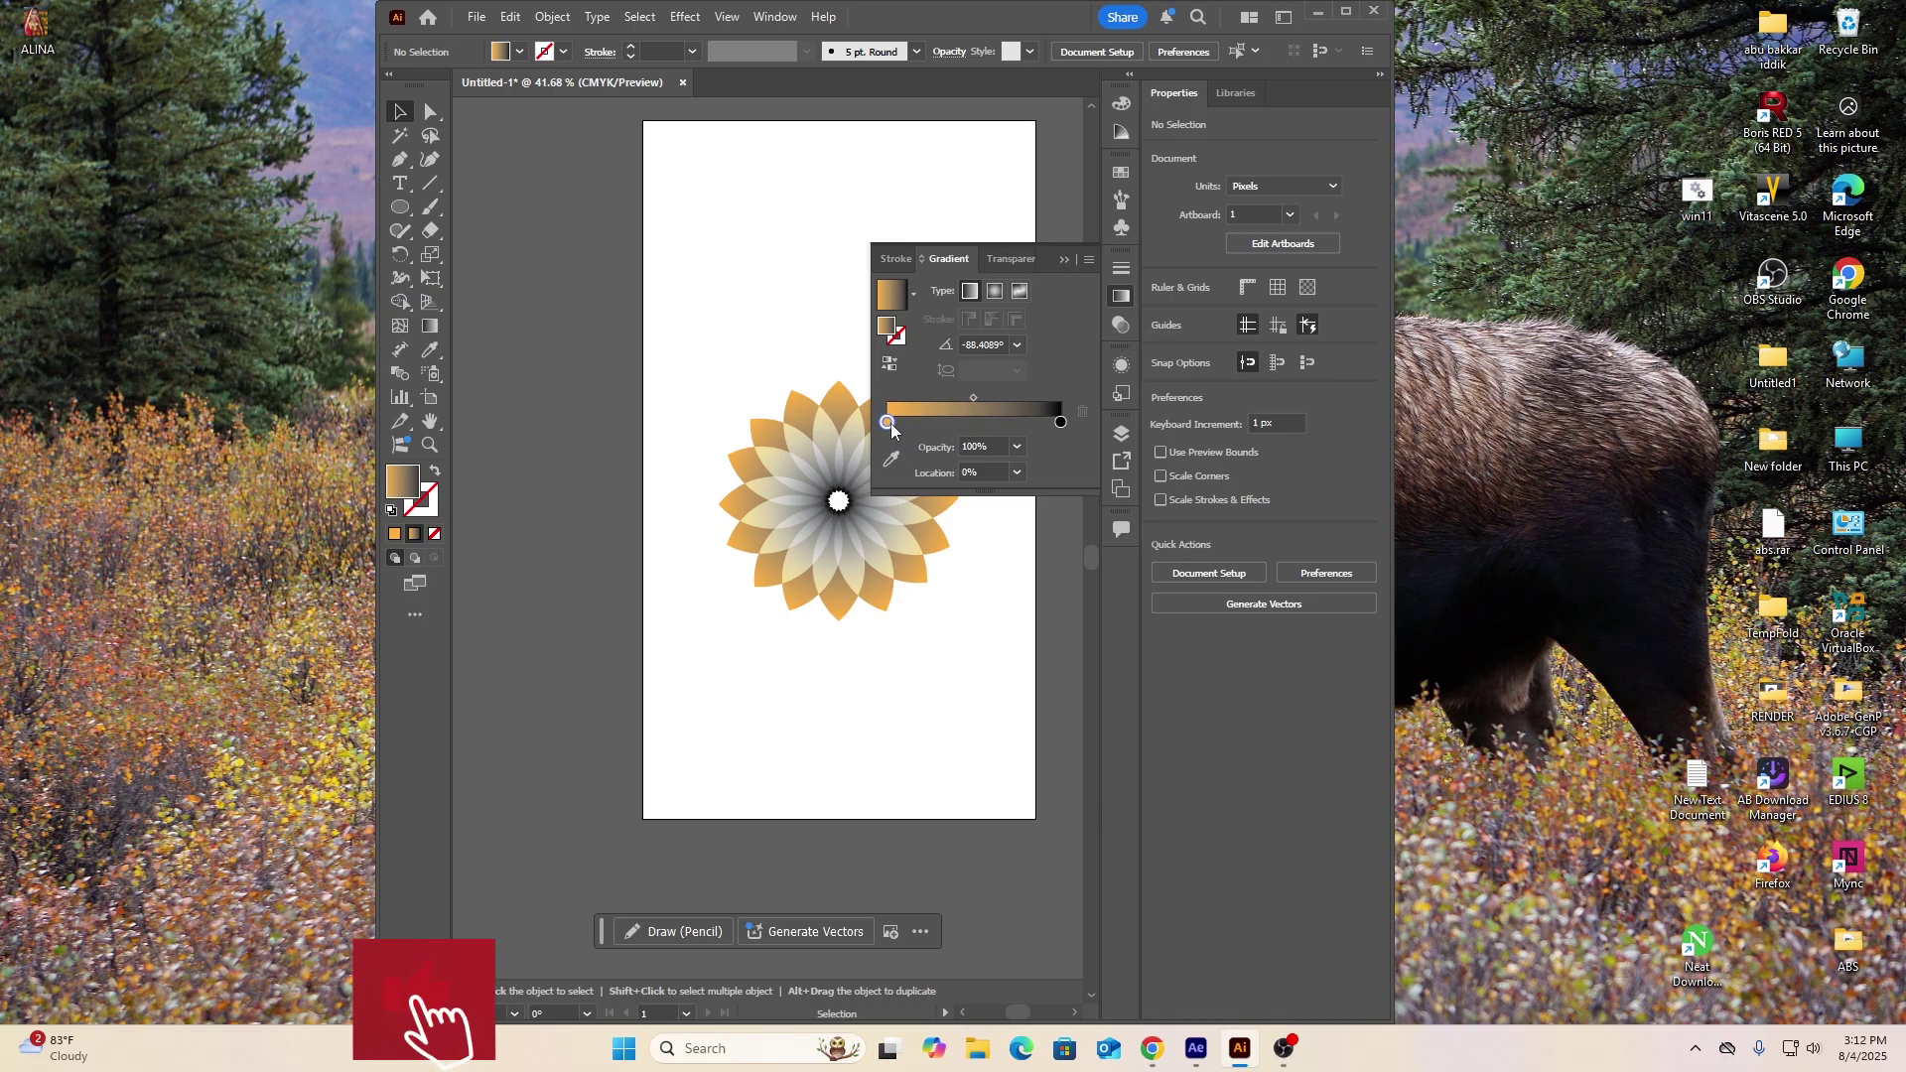
Try magenta, orange and light green for the gradient's first colour stop, then settle on green, with no object selected
double_click(889, 422)
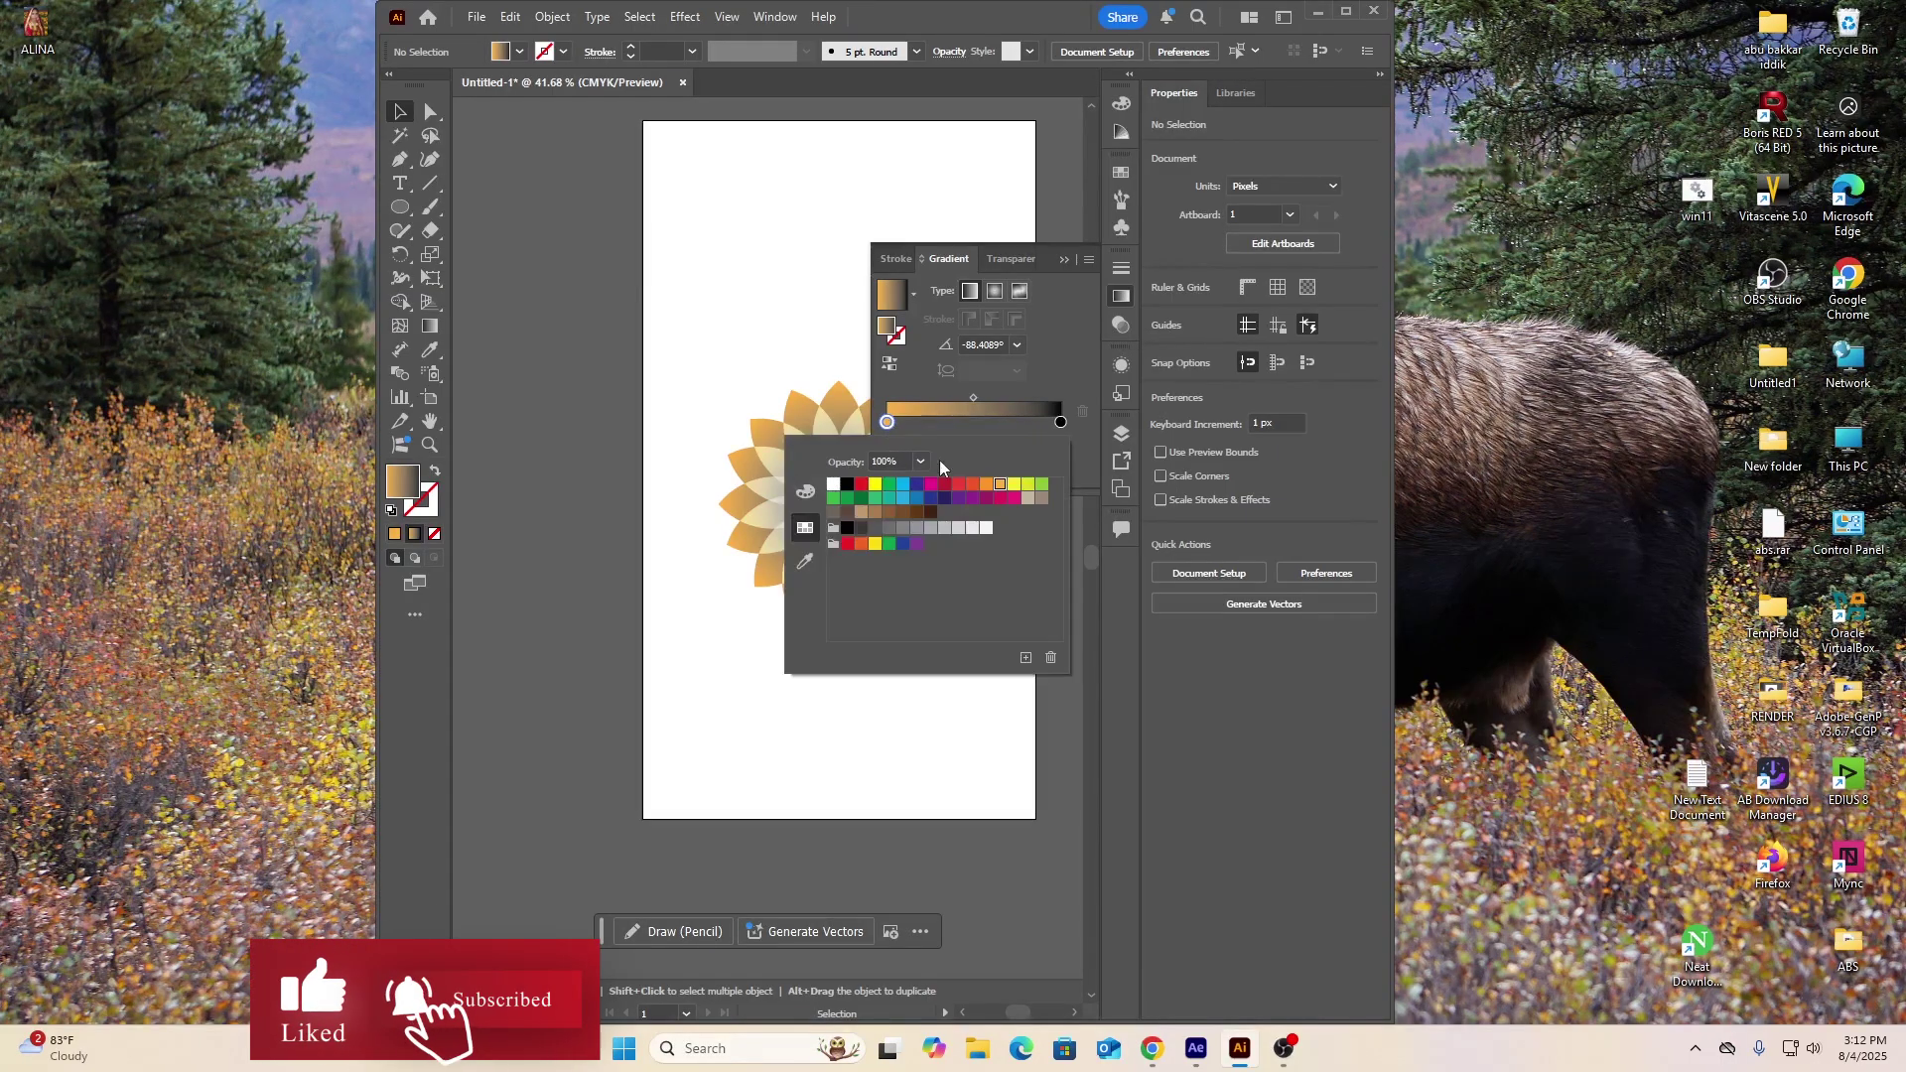
left_click(930, 483)
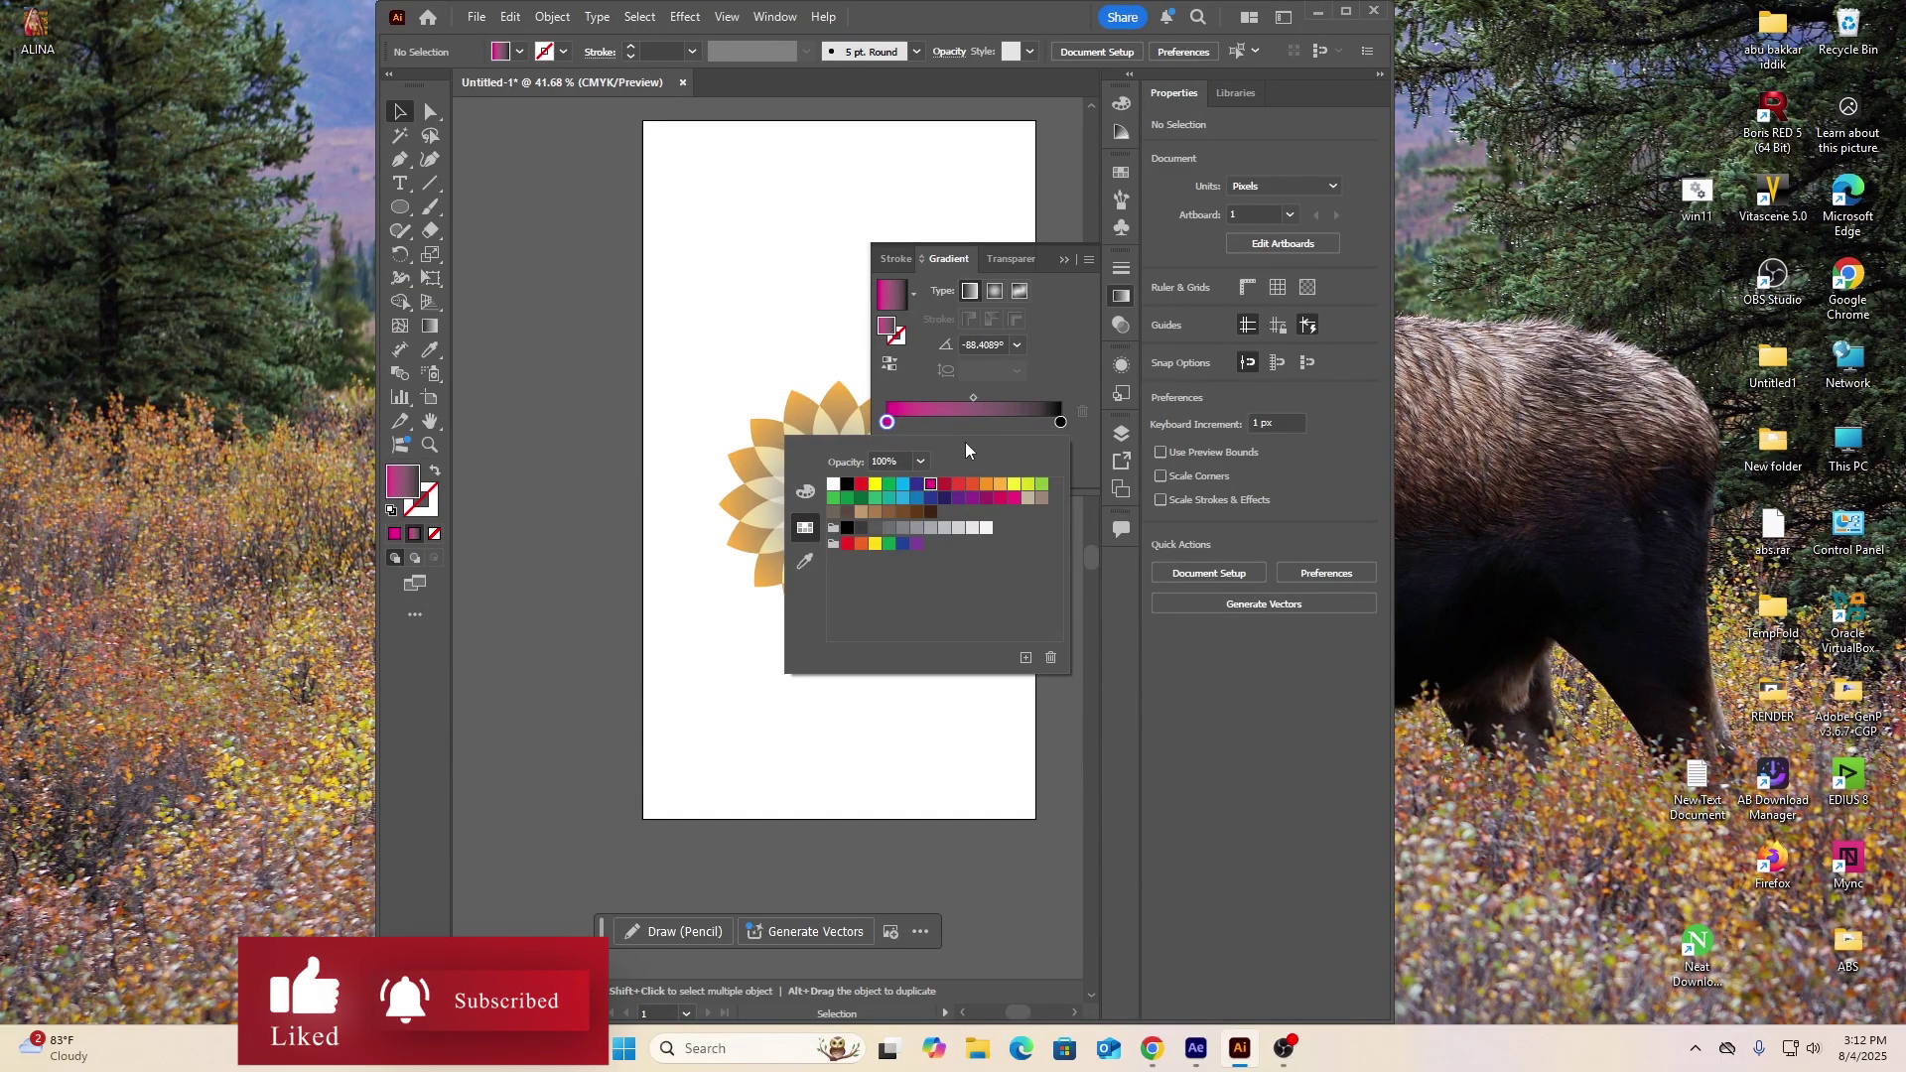
left_click(971, 485)
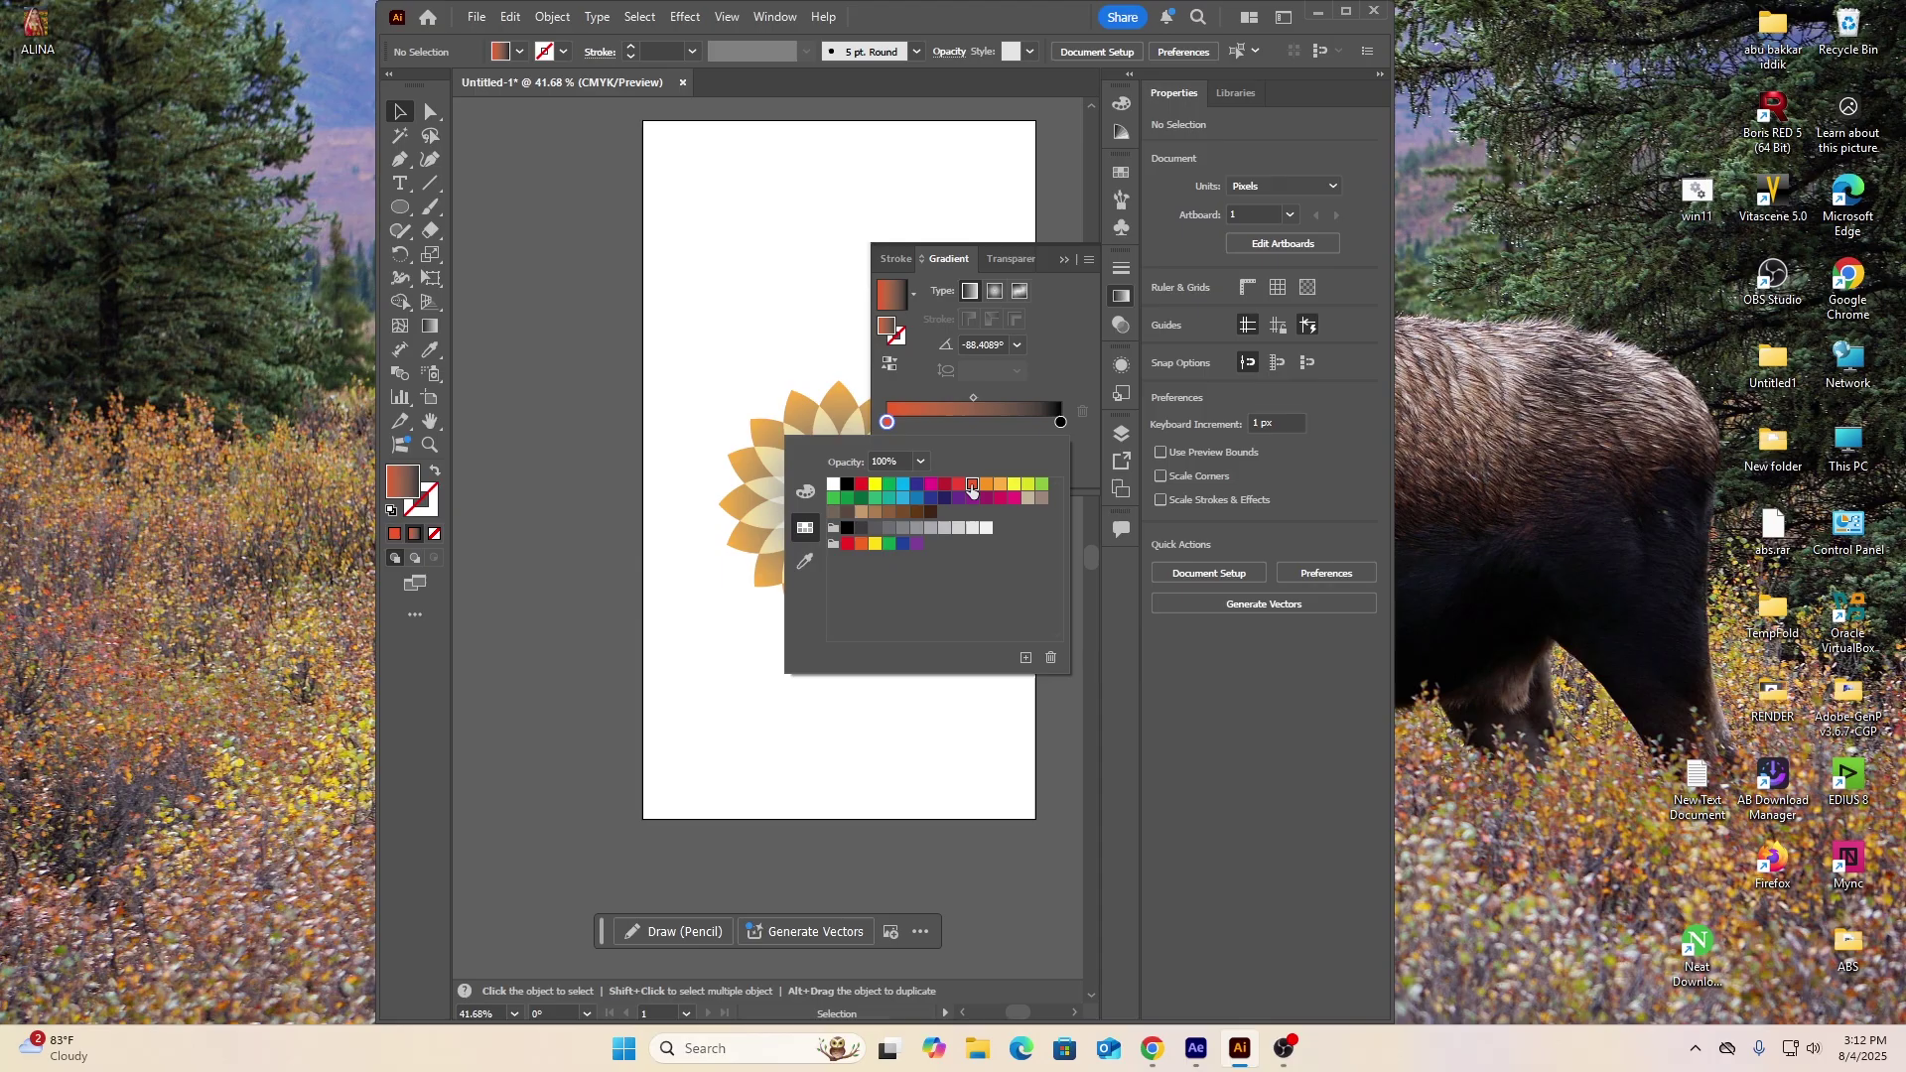
left_click(1027, 484)
left_click(1041, 485)
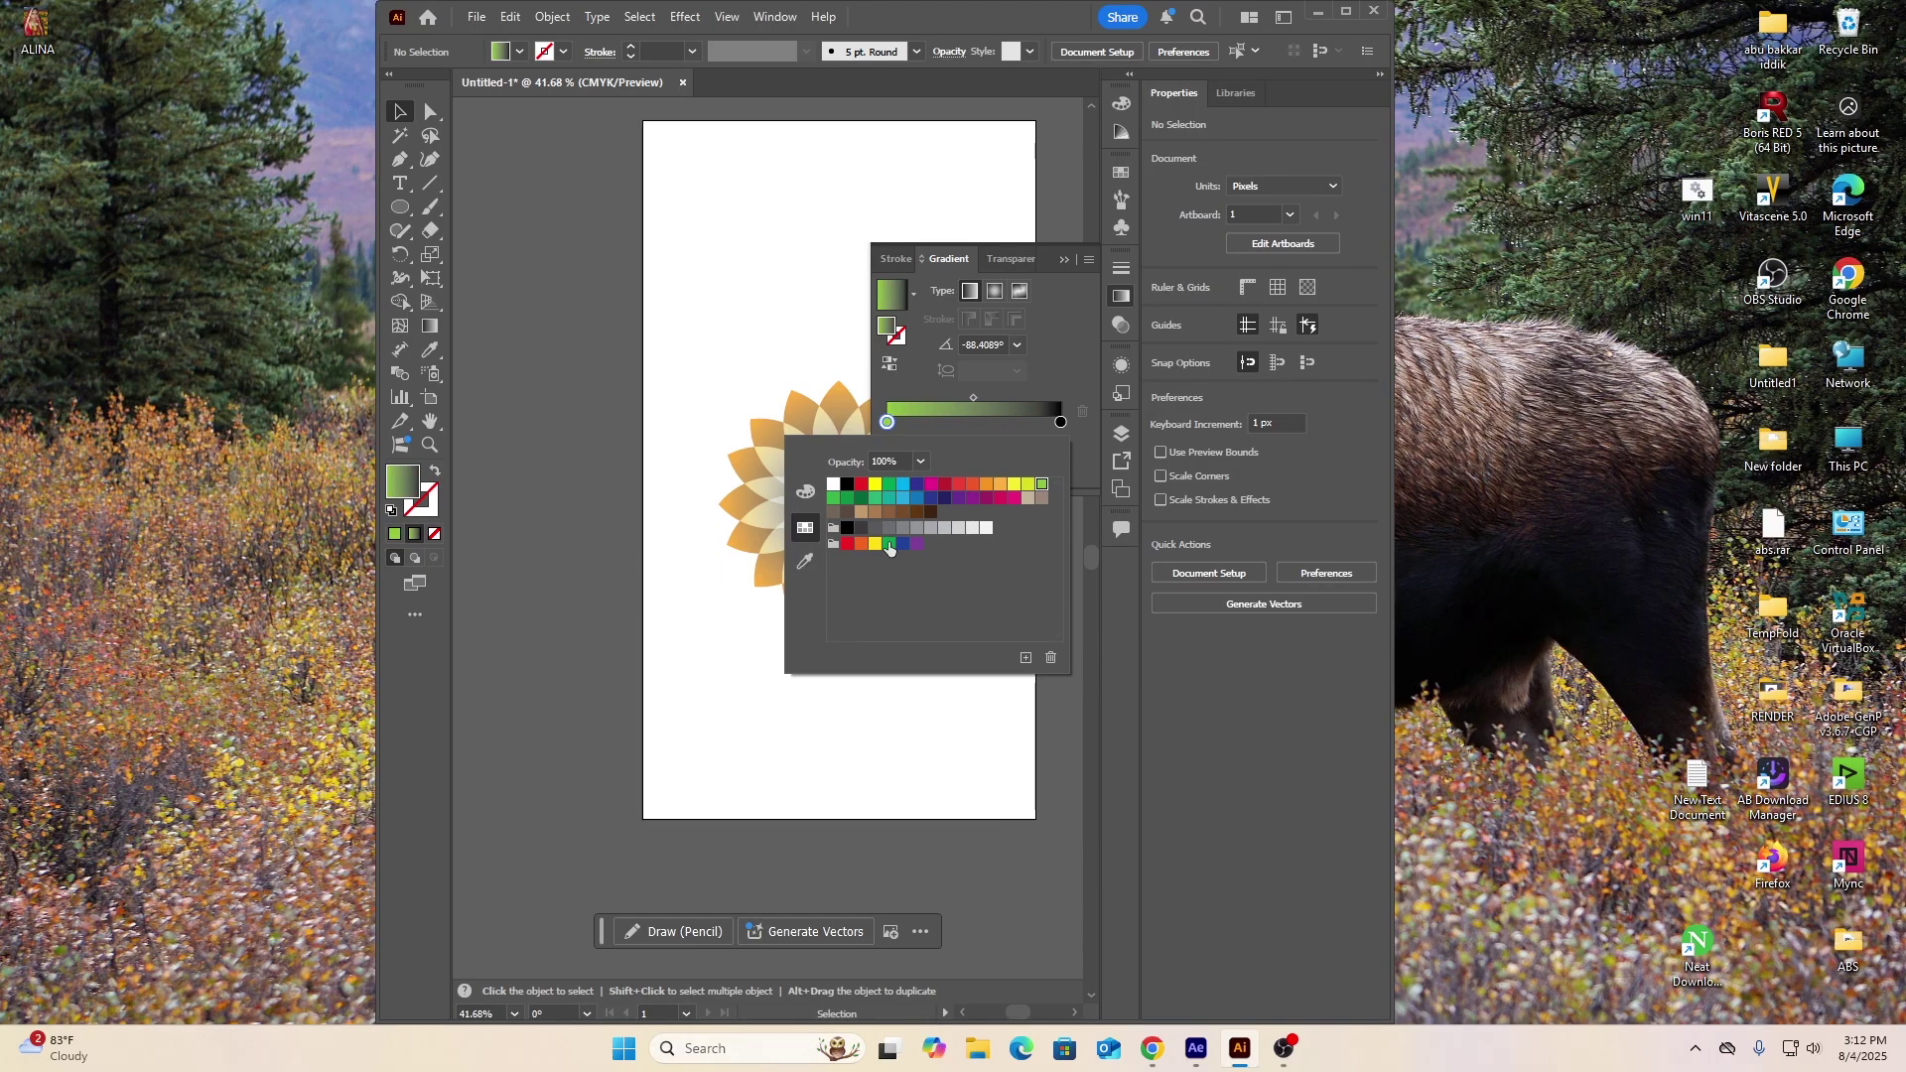
left_click(889, 545)
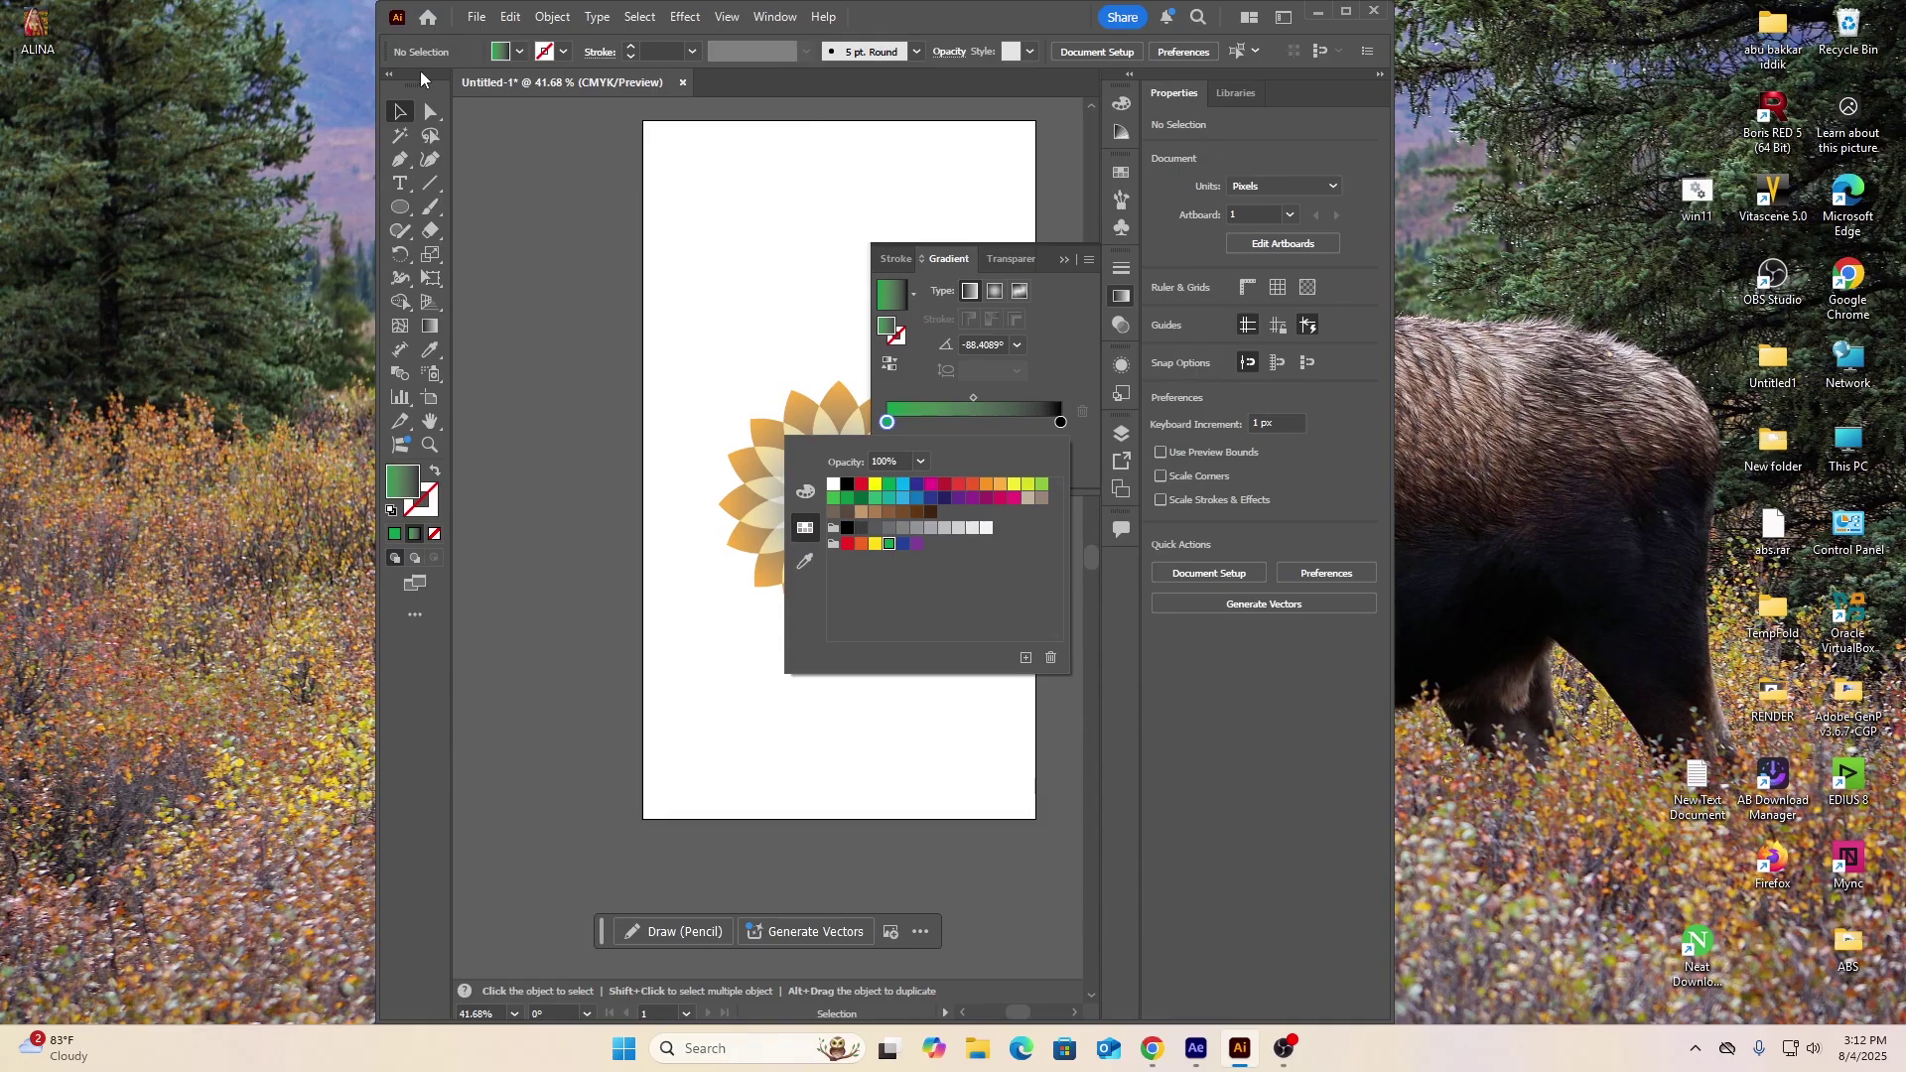
left_click(546, 301)
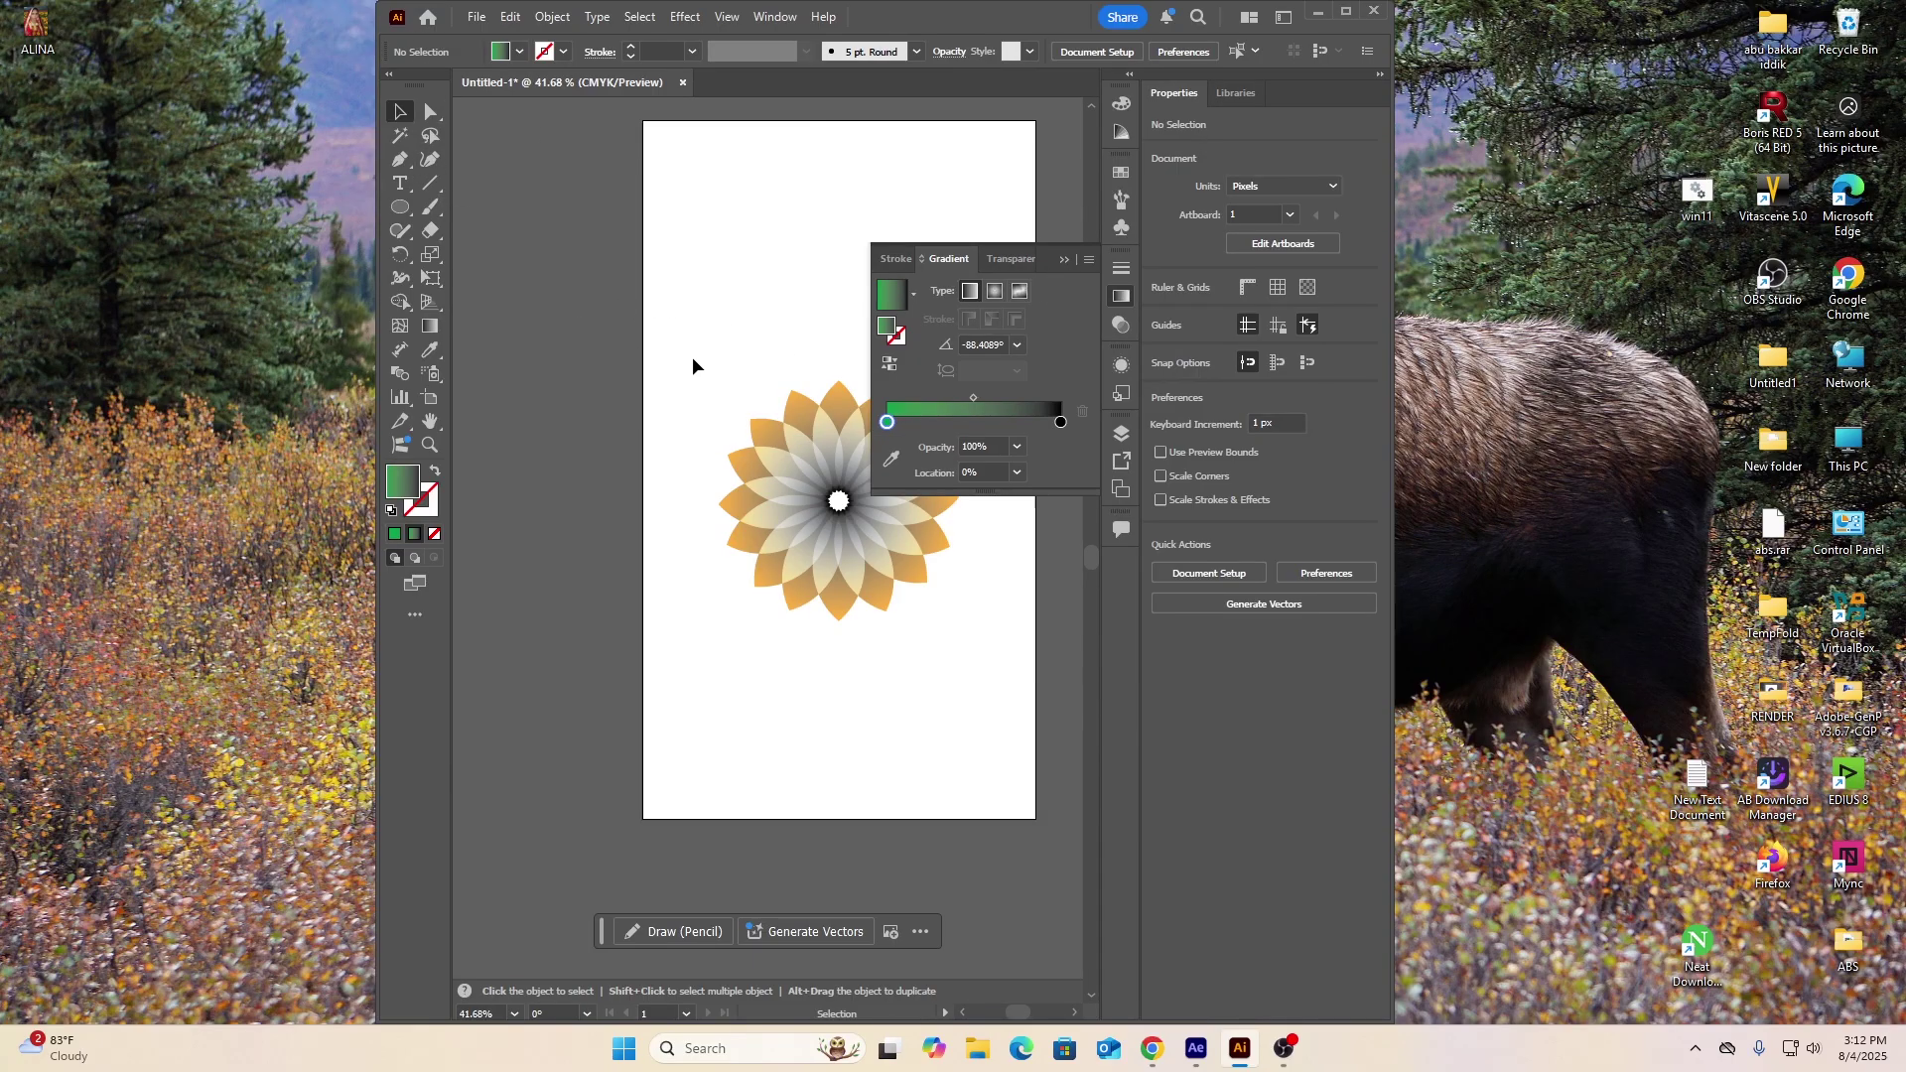
Select the whole flower and try red and yellow for its gradient's first colour stop, ending on green
left_click_drag(693, 355, 975, 669)
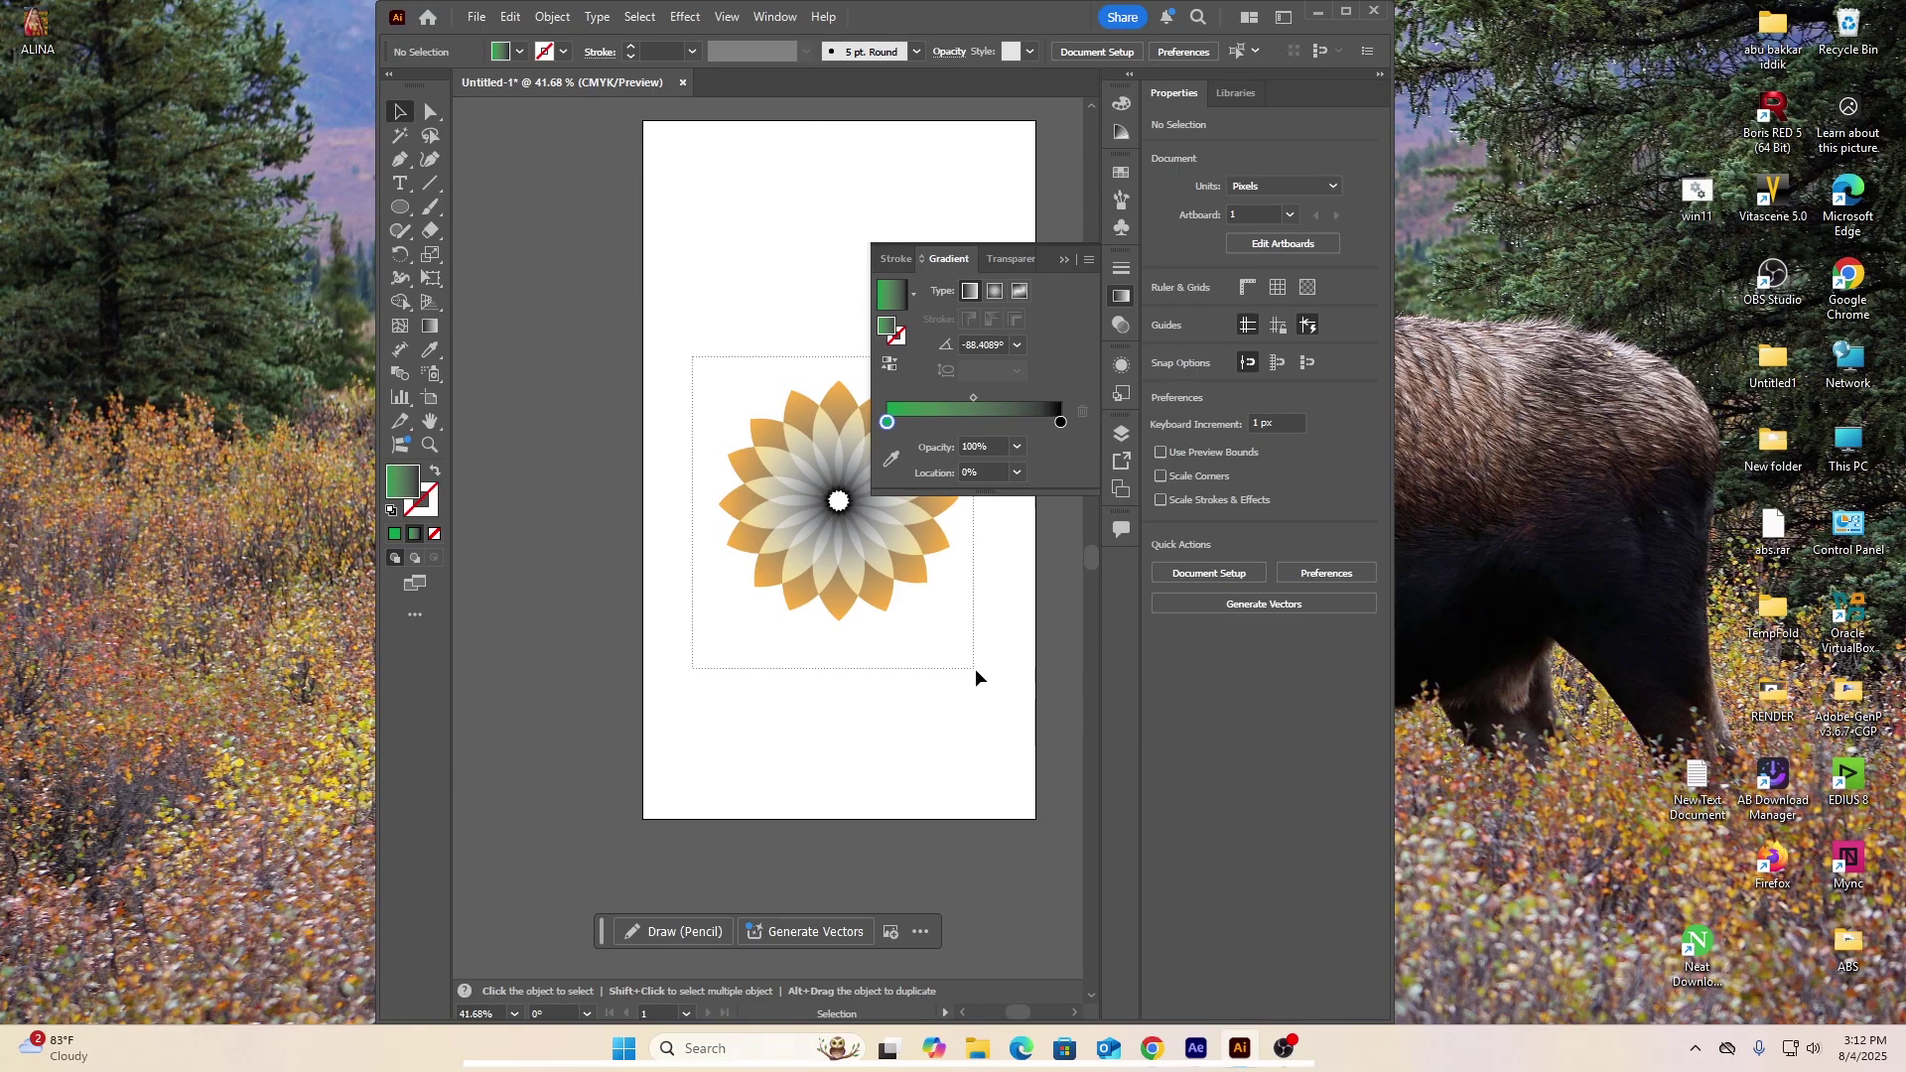
double_click(885, 421)
left_click(956, 486)
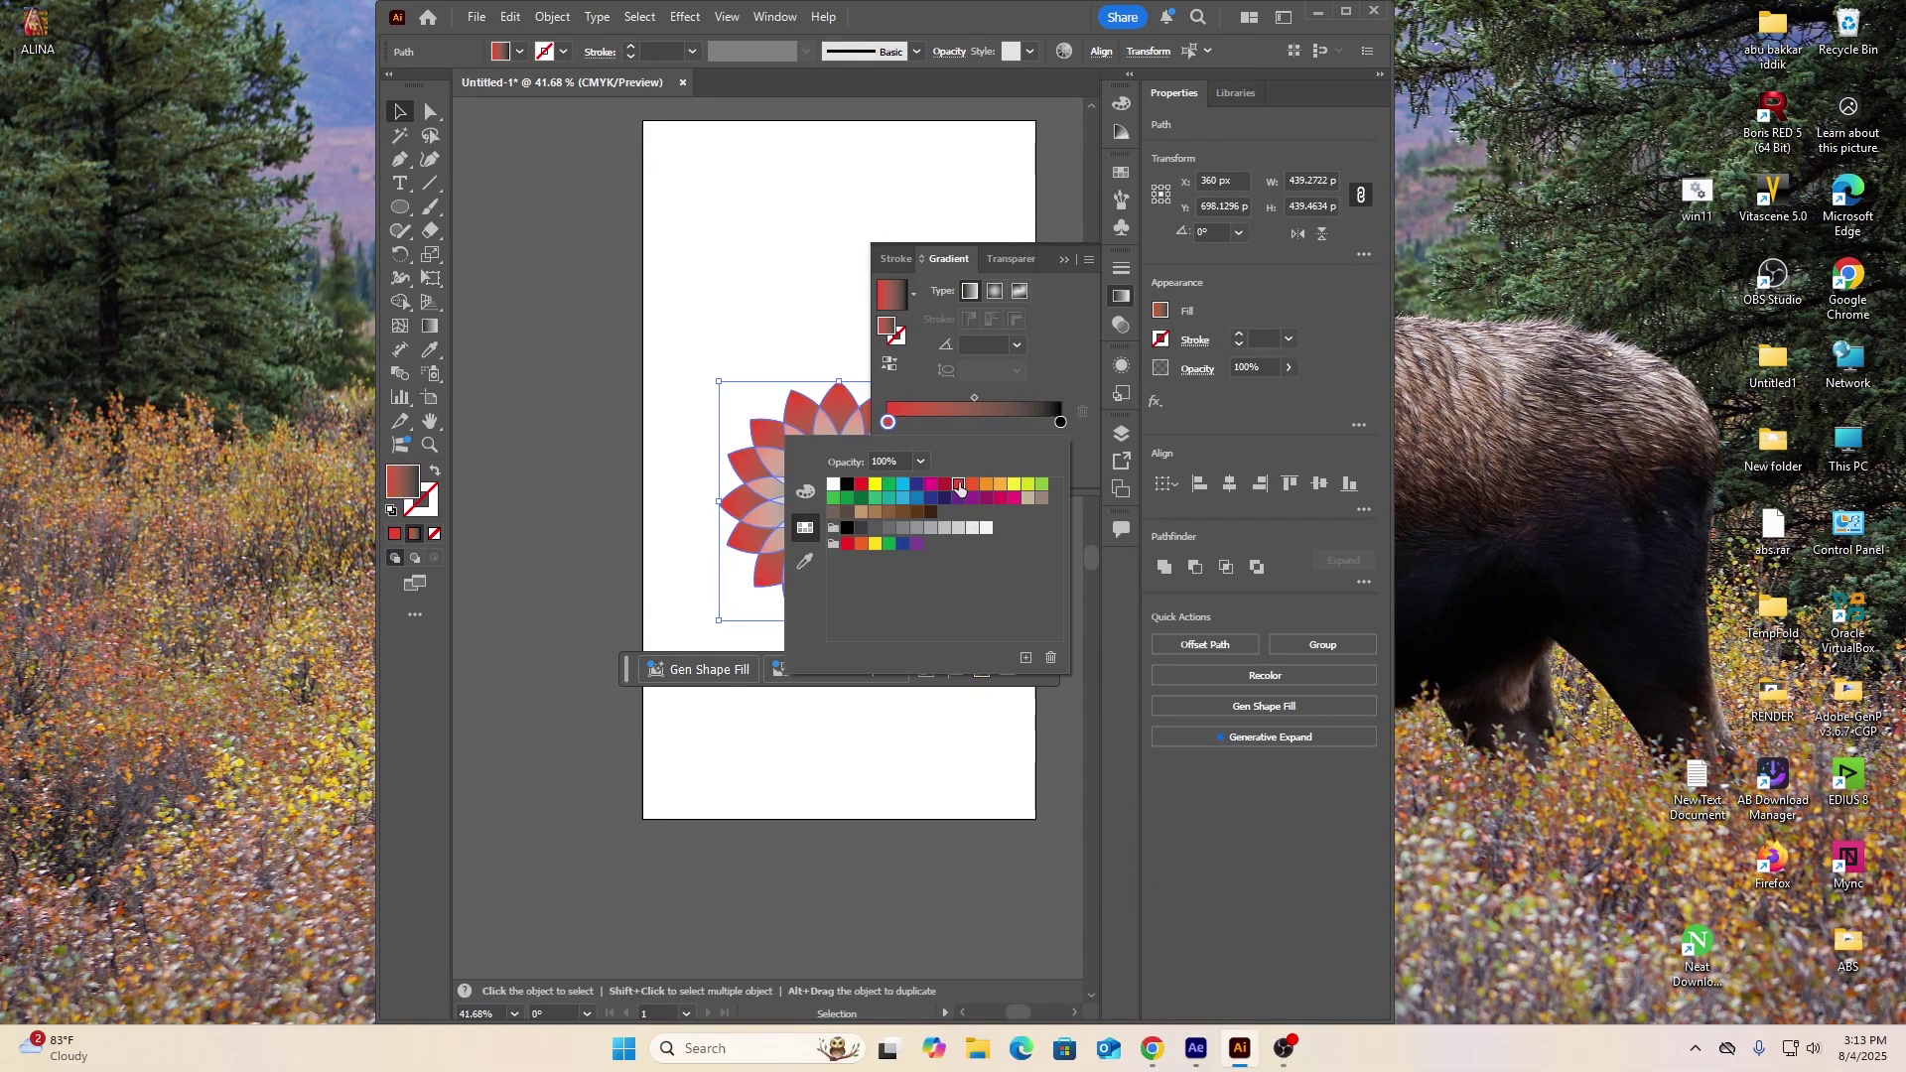
left_click(875, 484)
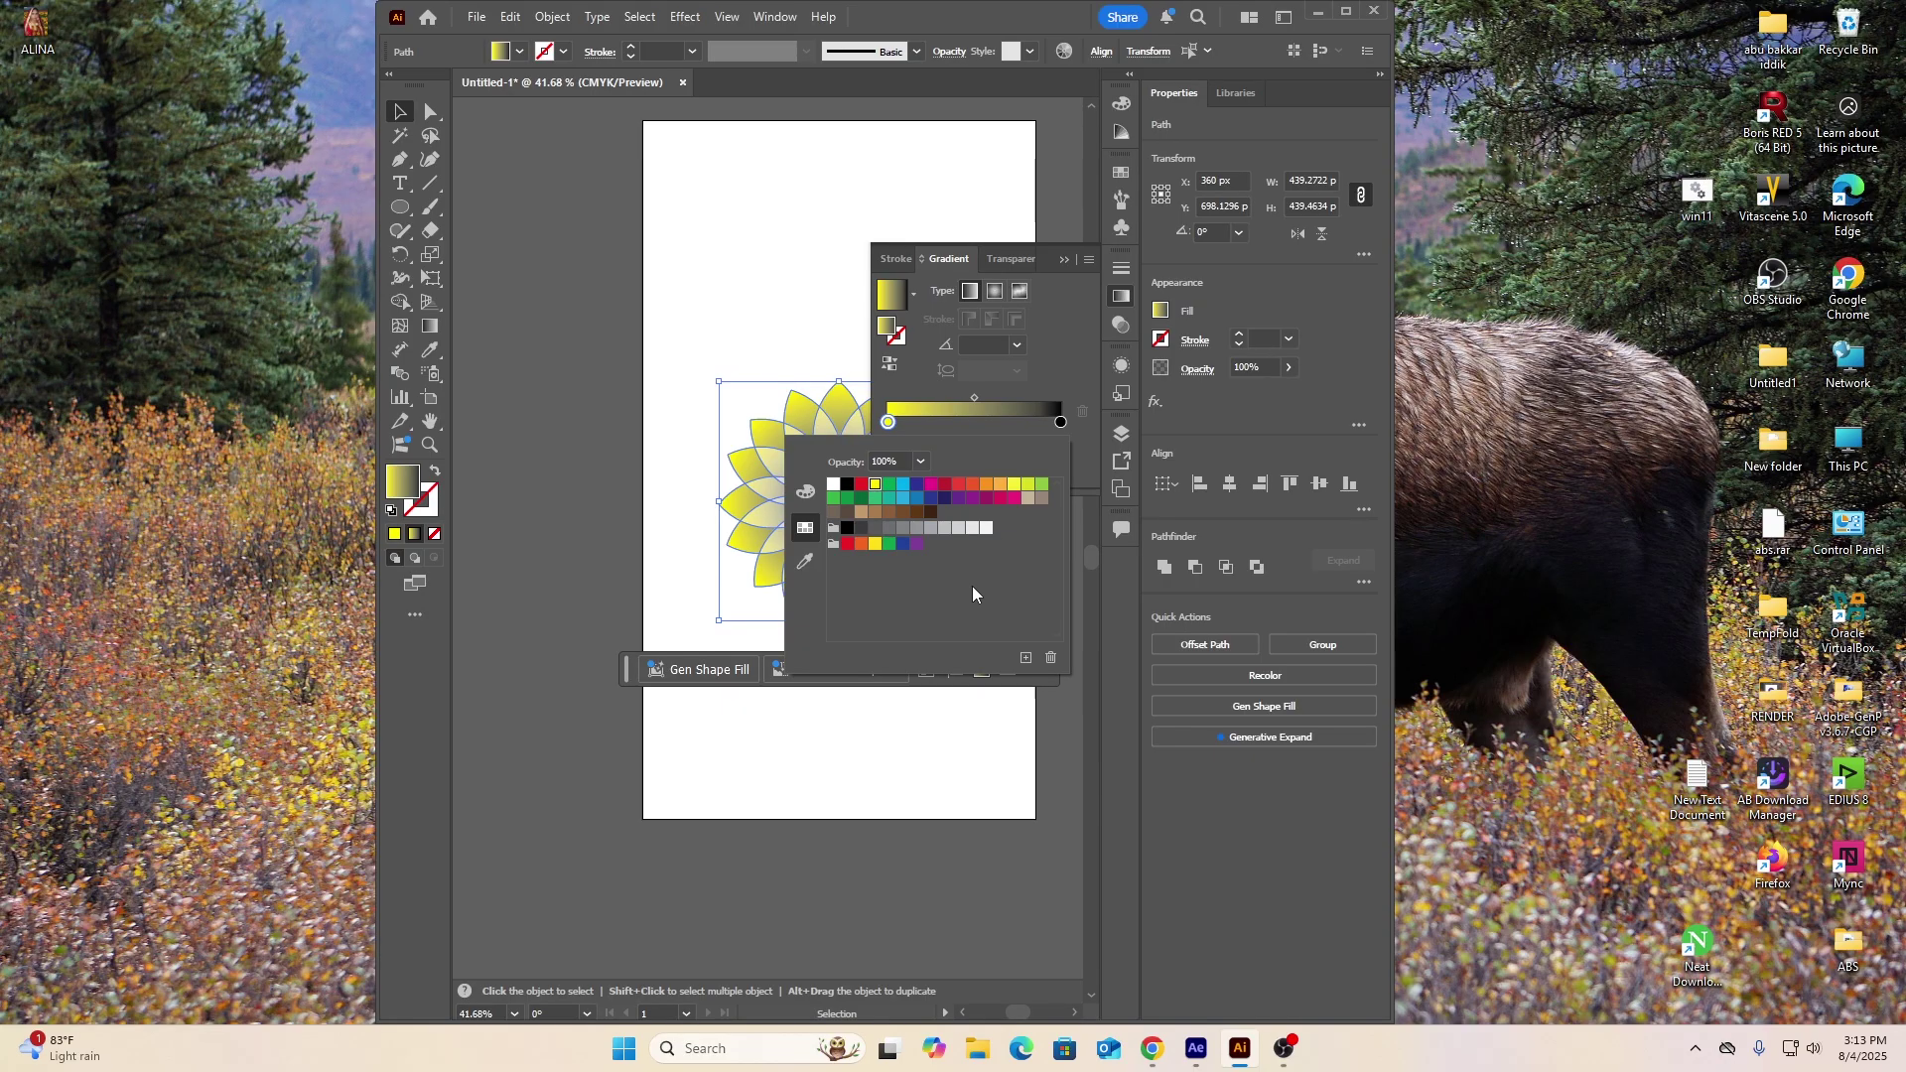
left_click(891, 547)
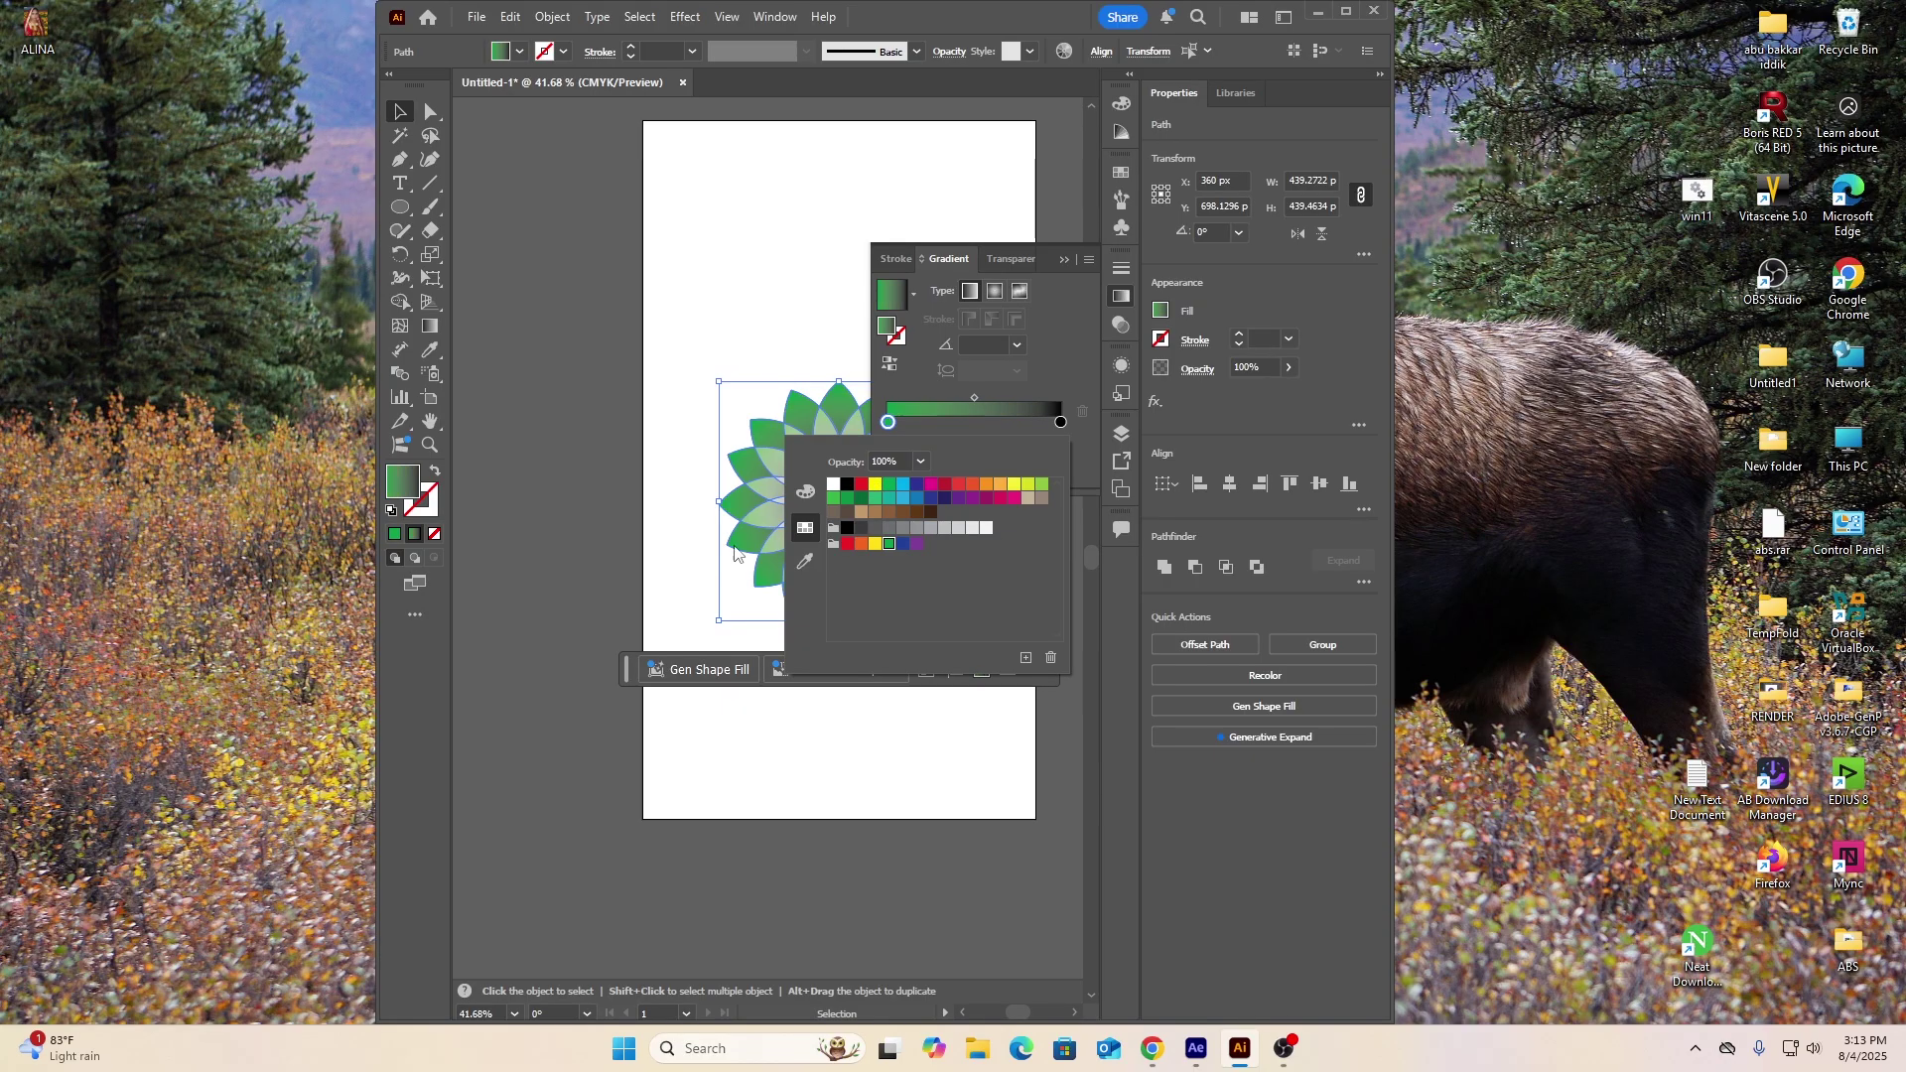
left_click(1064, 260)
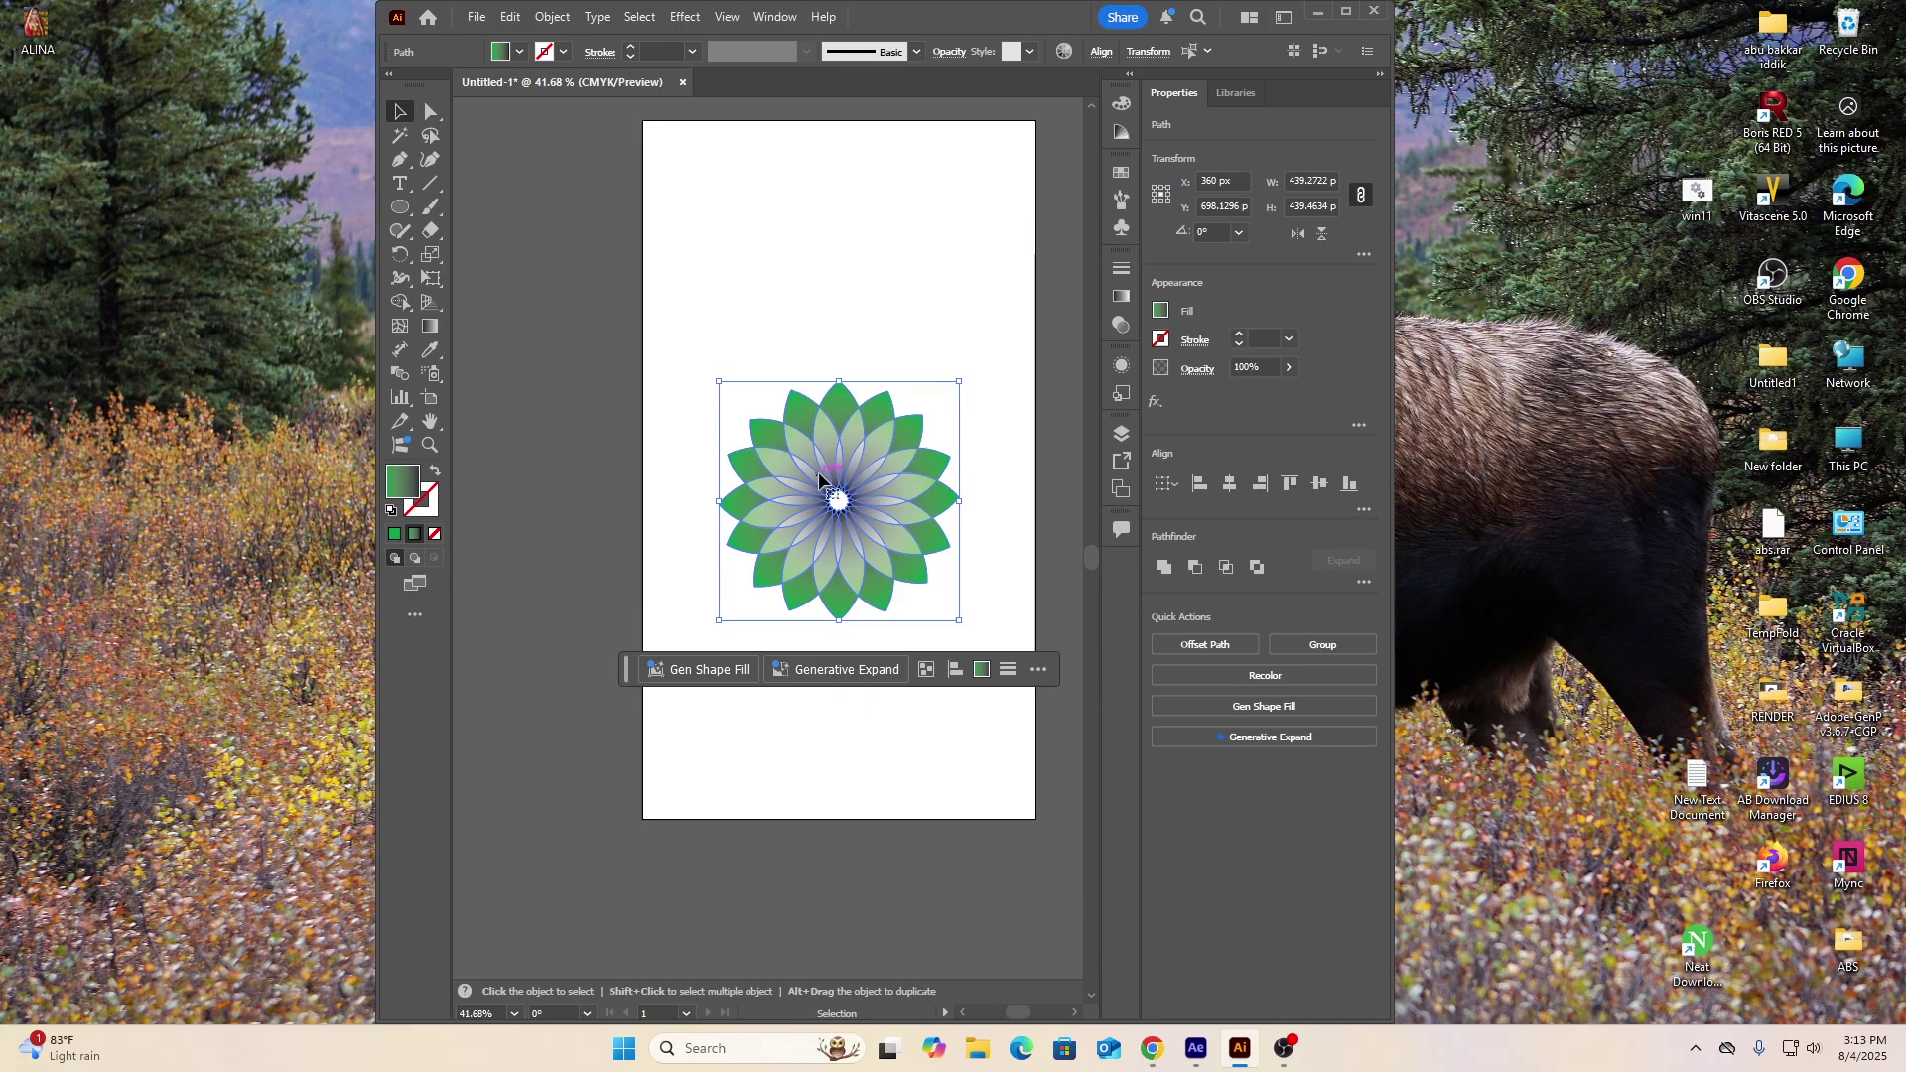
Delete the entire flower from the artboard
left_click(798, 293)
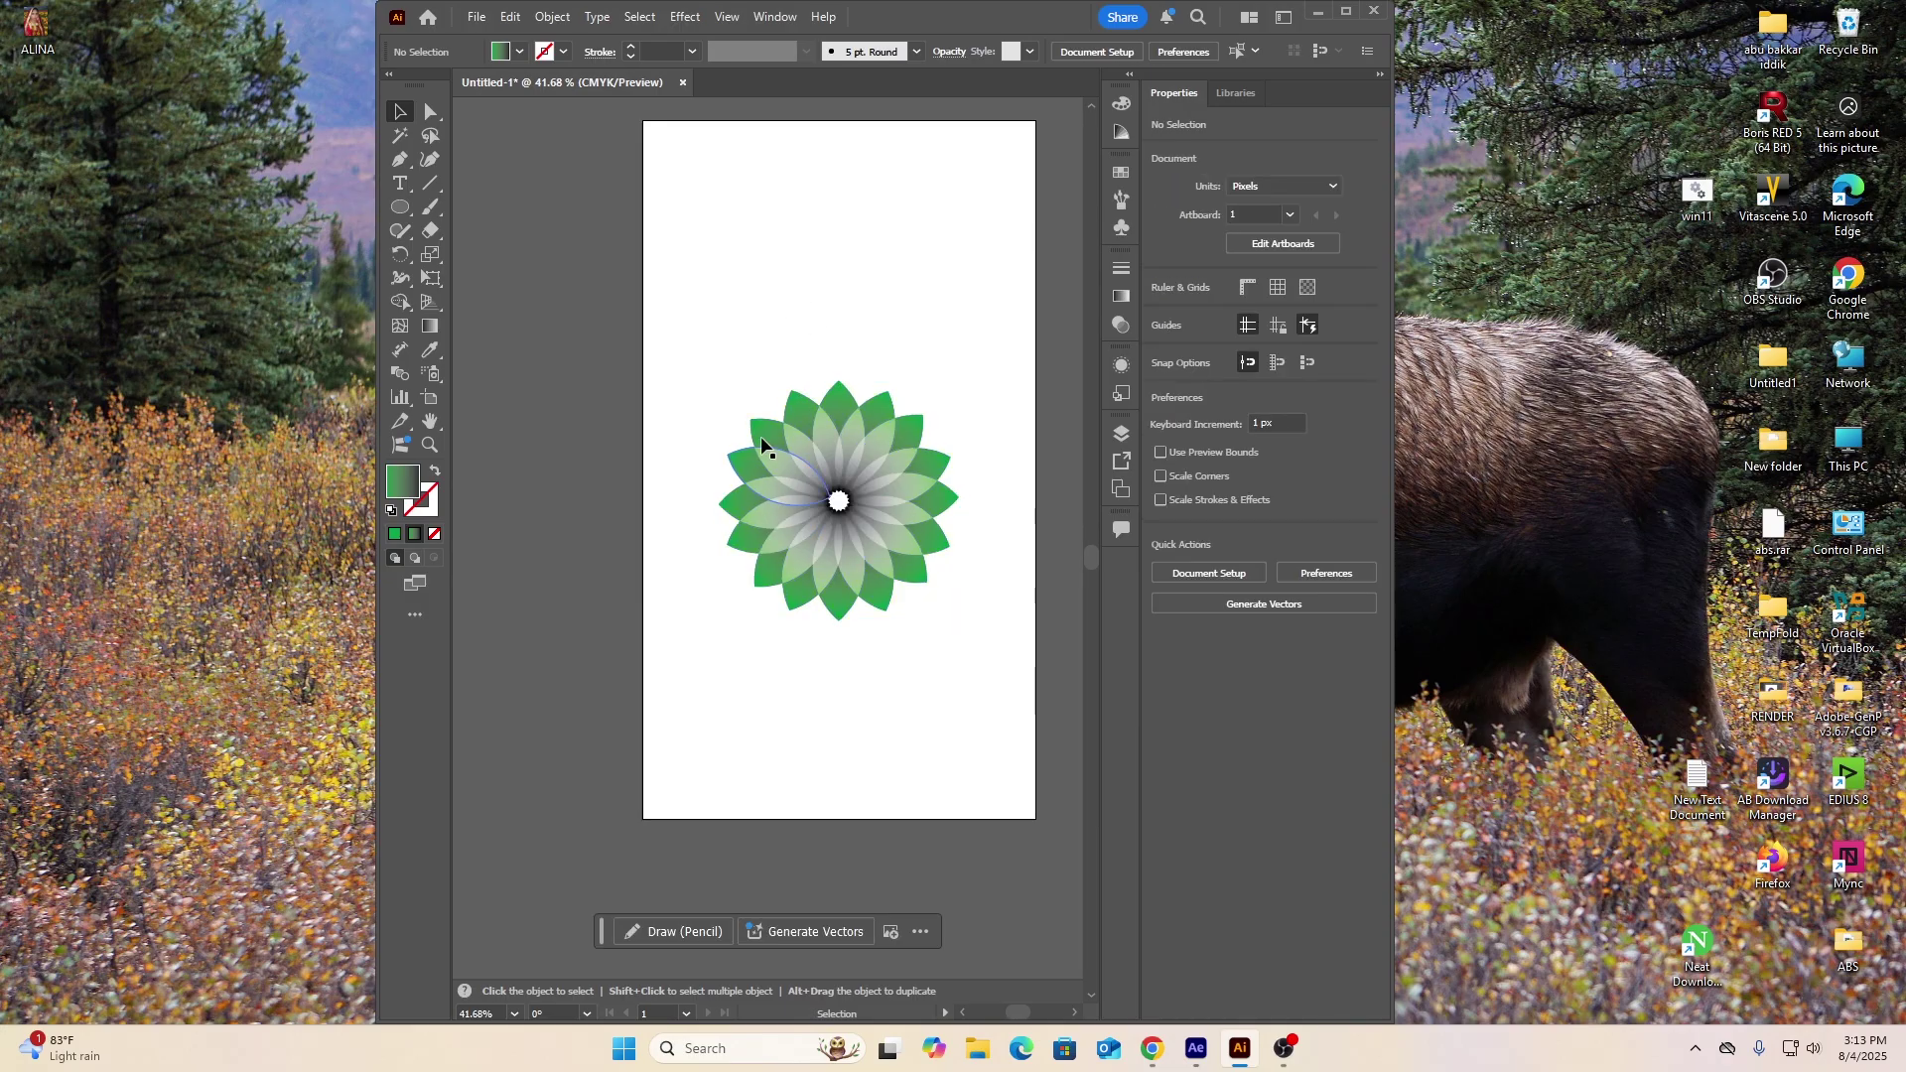
left_click_drag(703, 347, 994, 640)
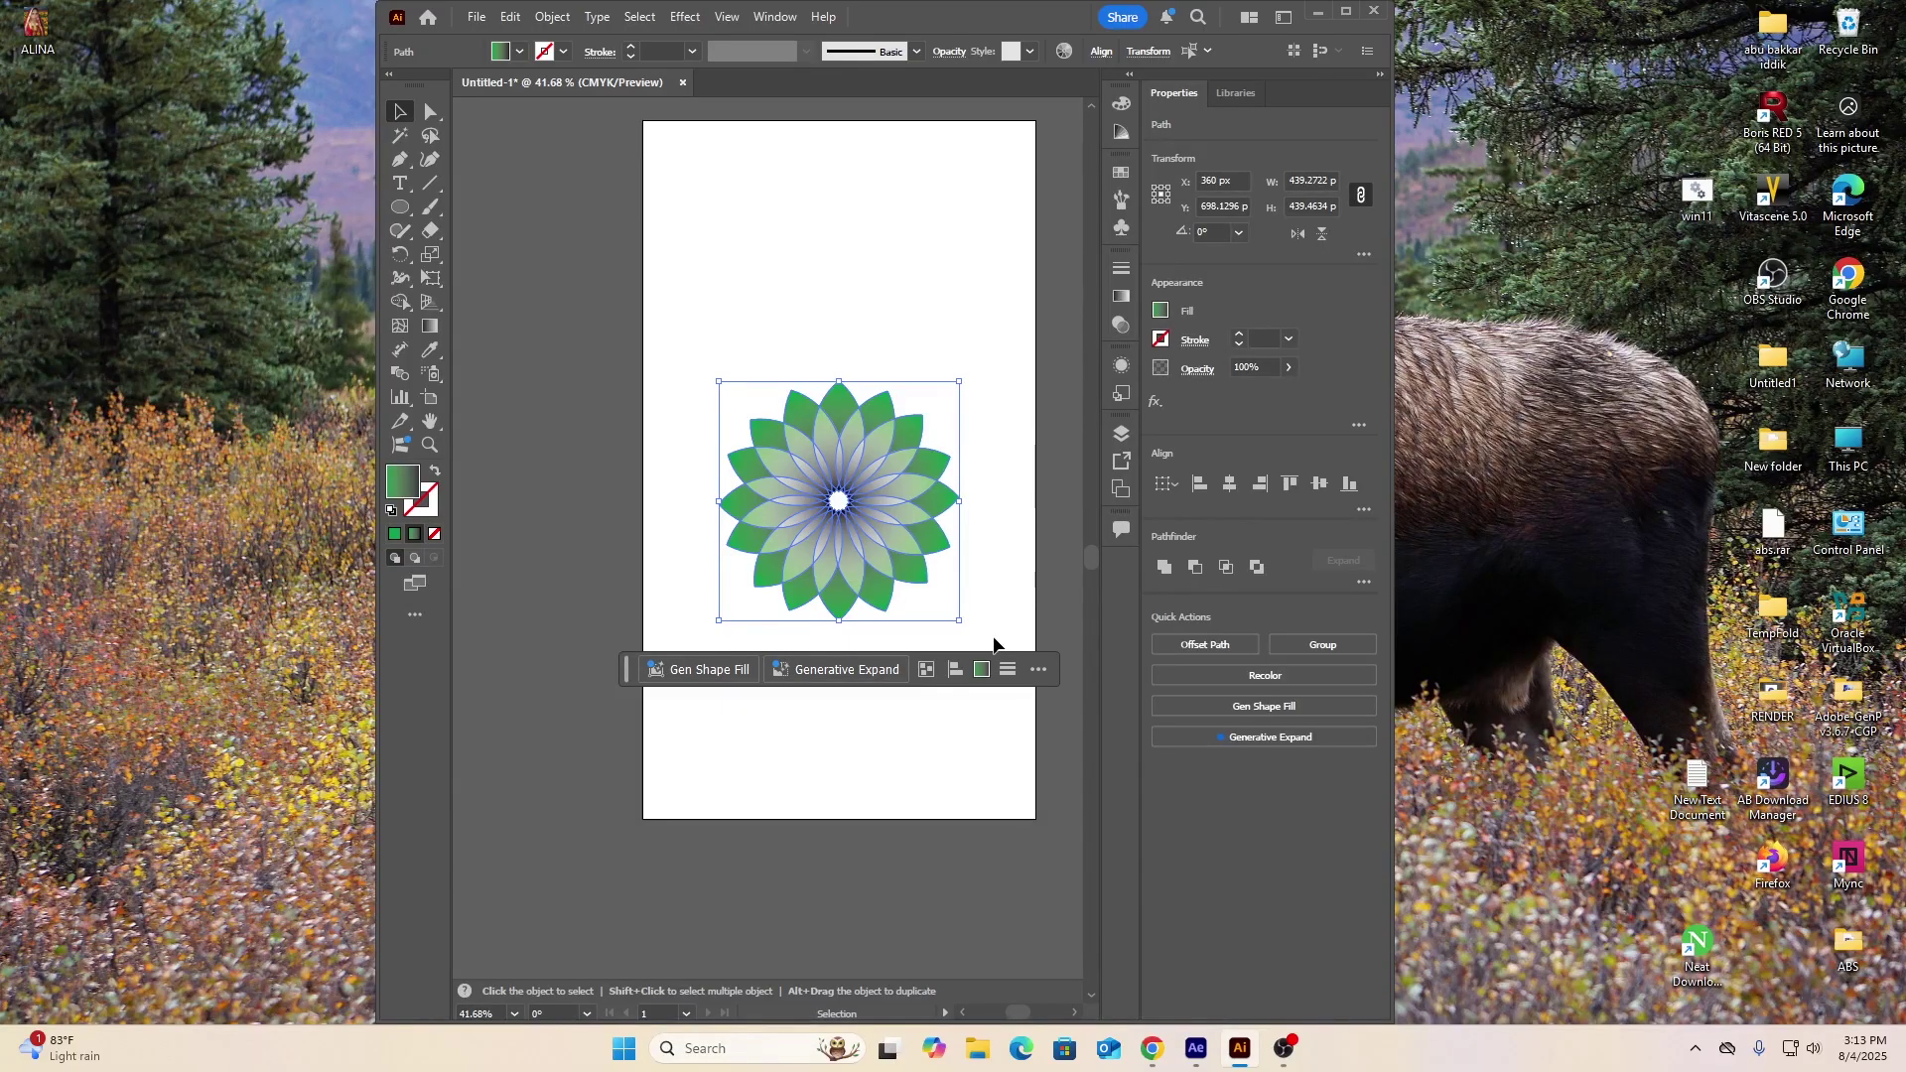
key("Delete")
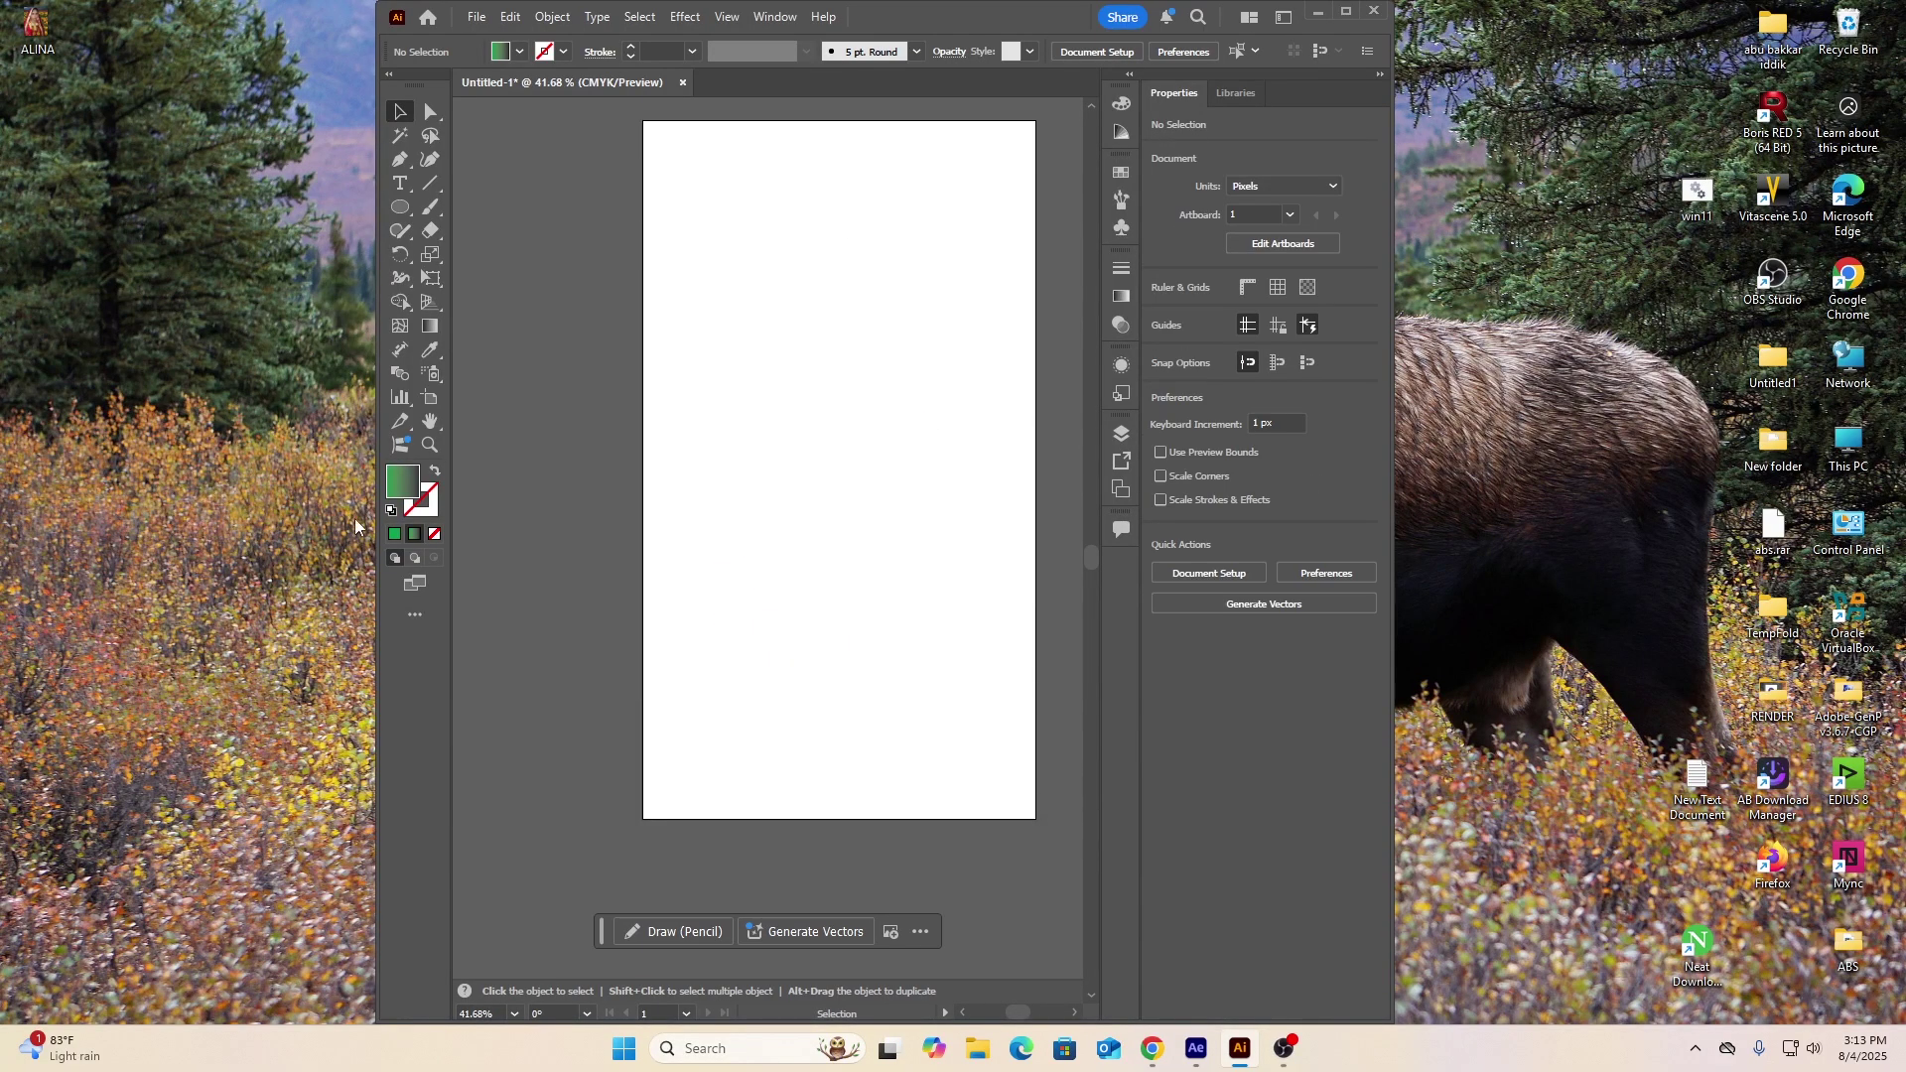
Set the default fill to near-white f7f2f2 and the stroke to near-black 0c0101
double_click(413, 488)
left_click(456, 578)
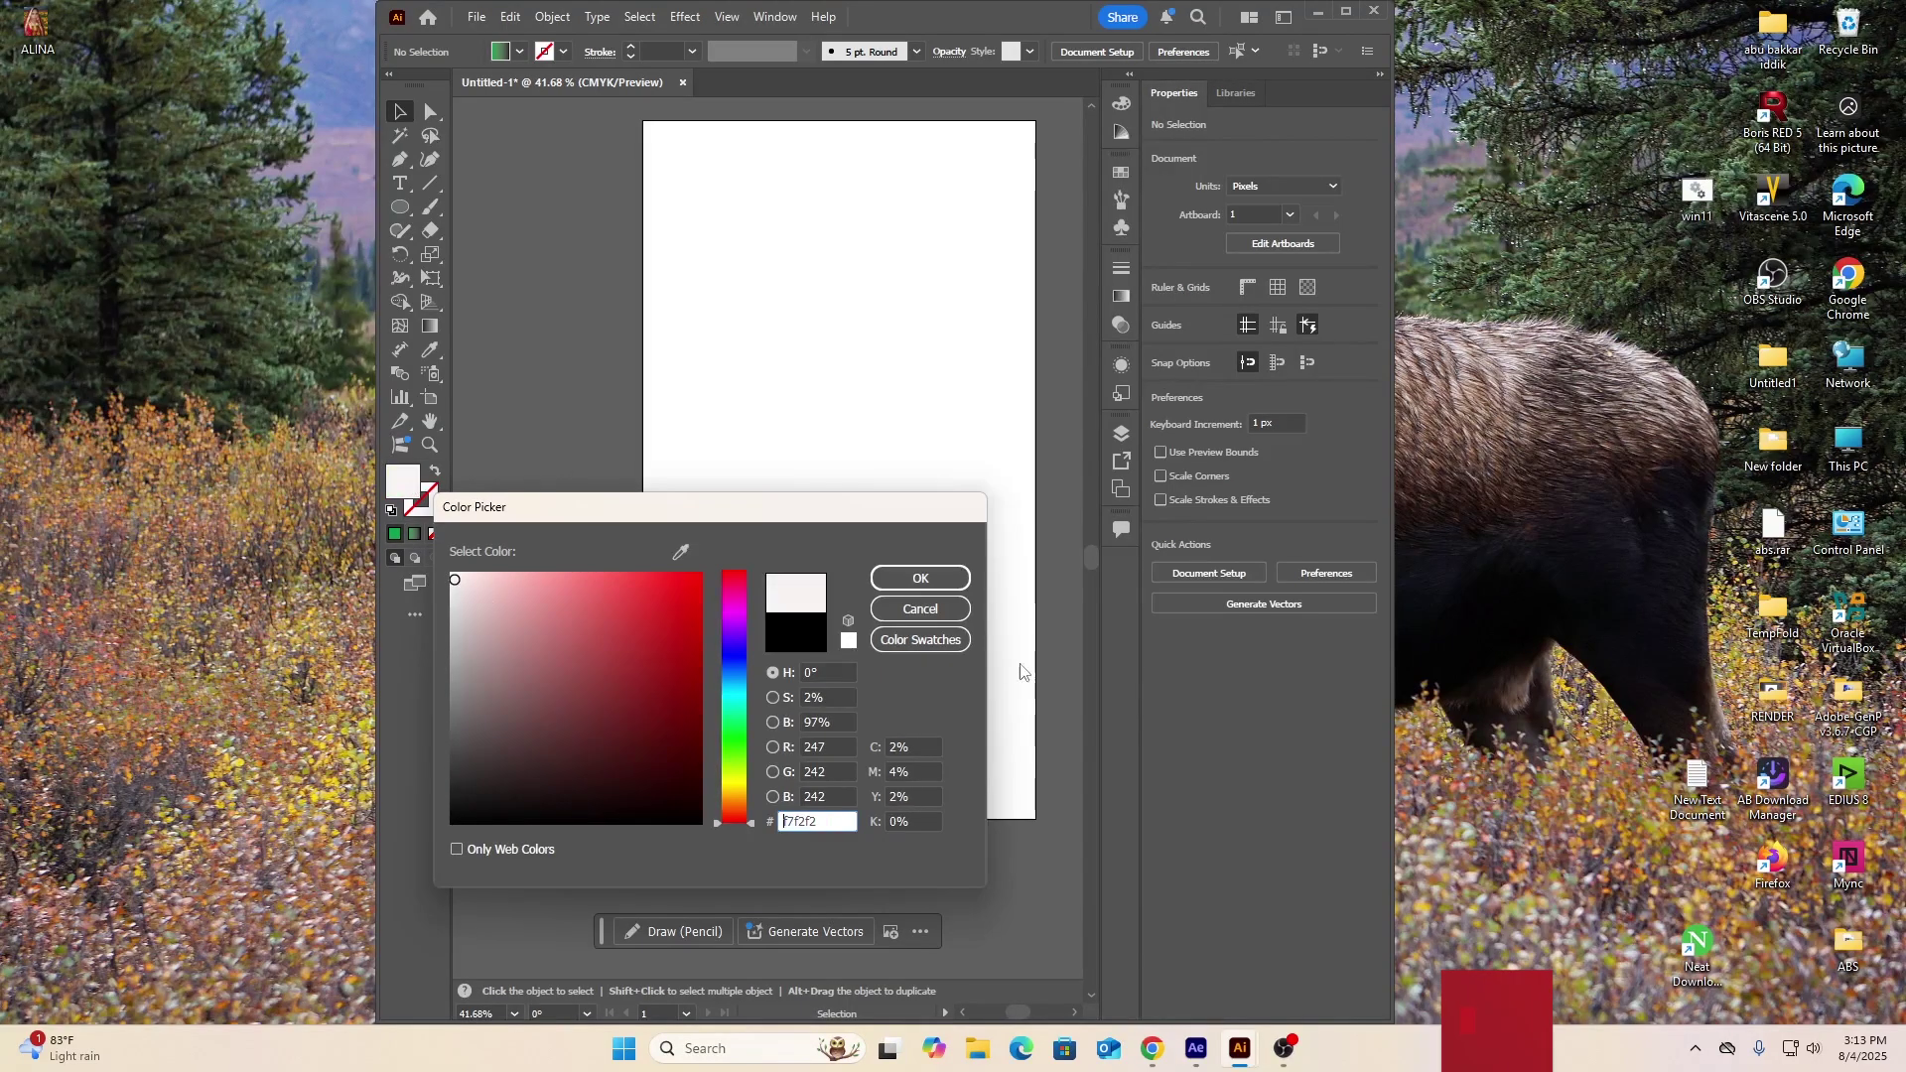
left_click(920, 578)
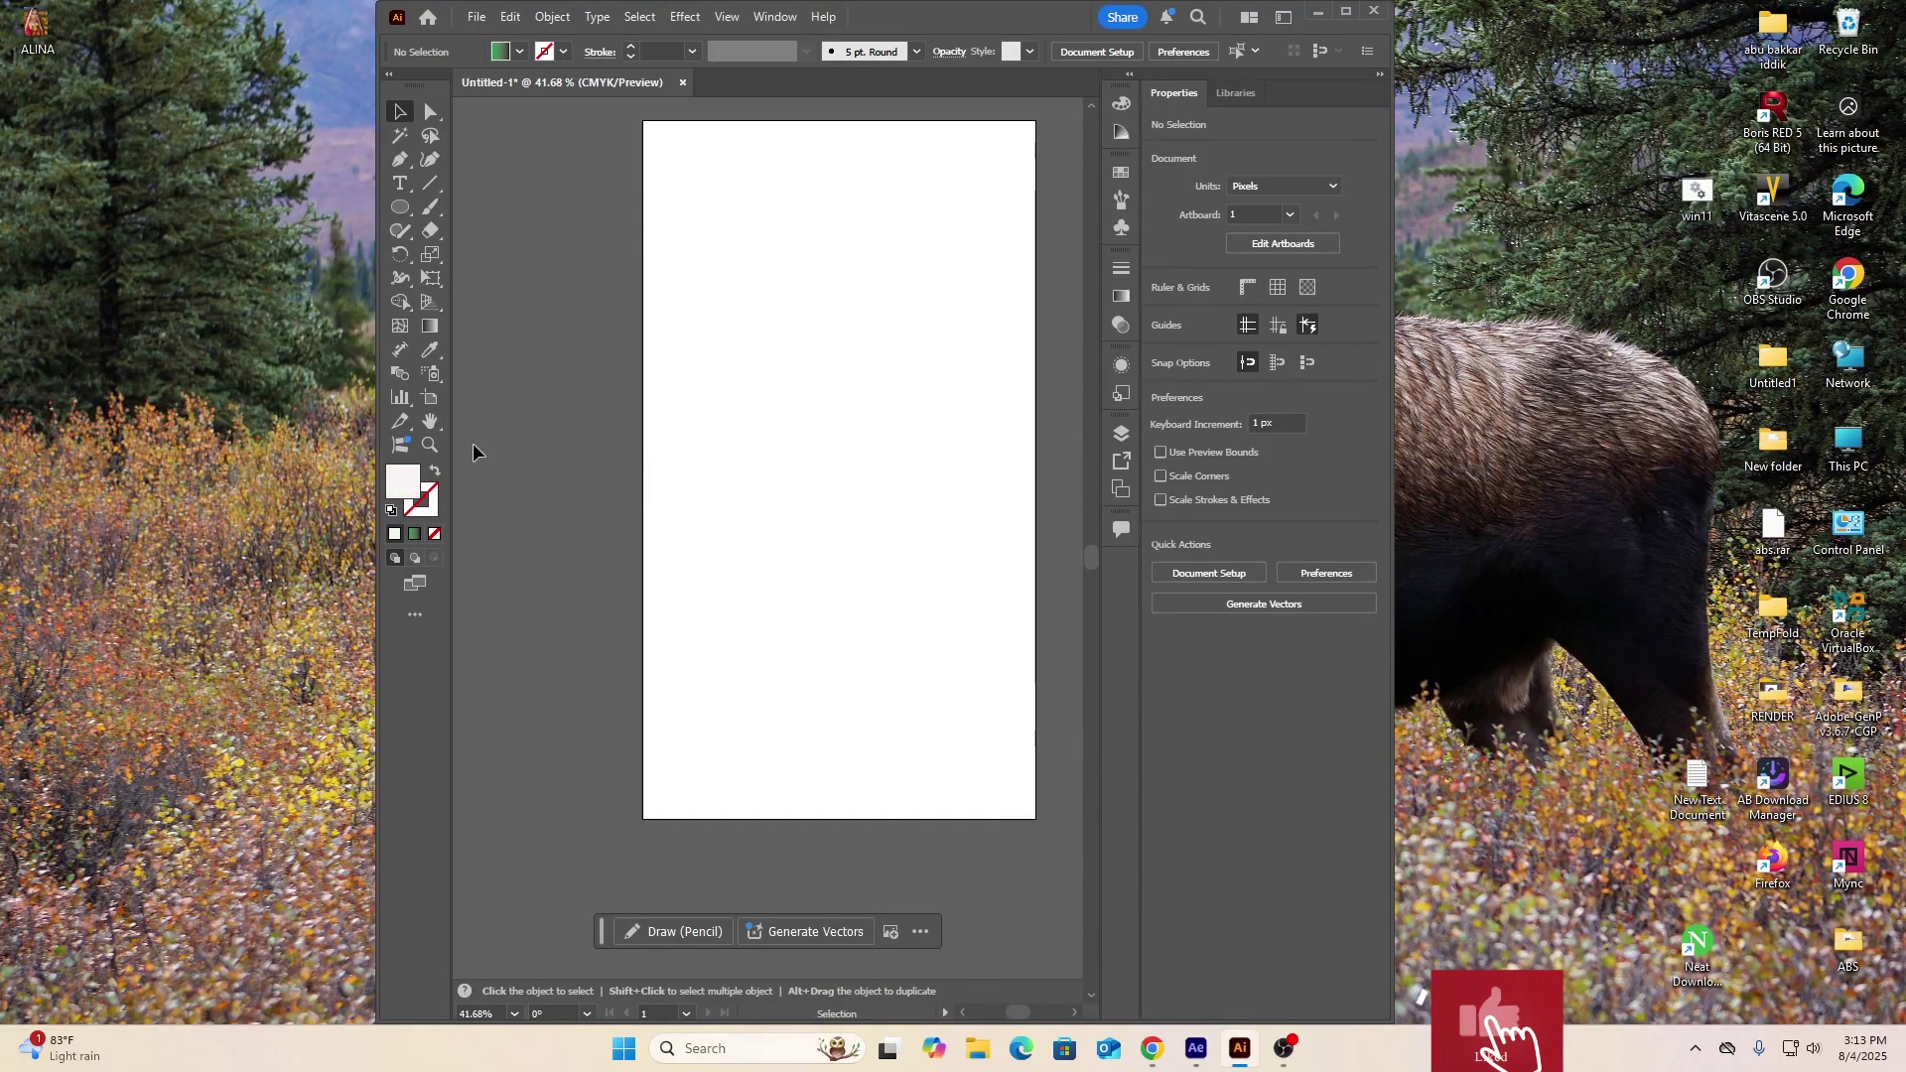
left_click(435, 533)
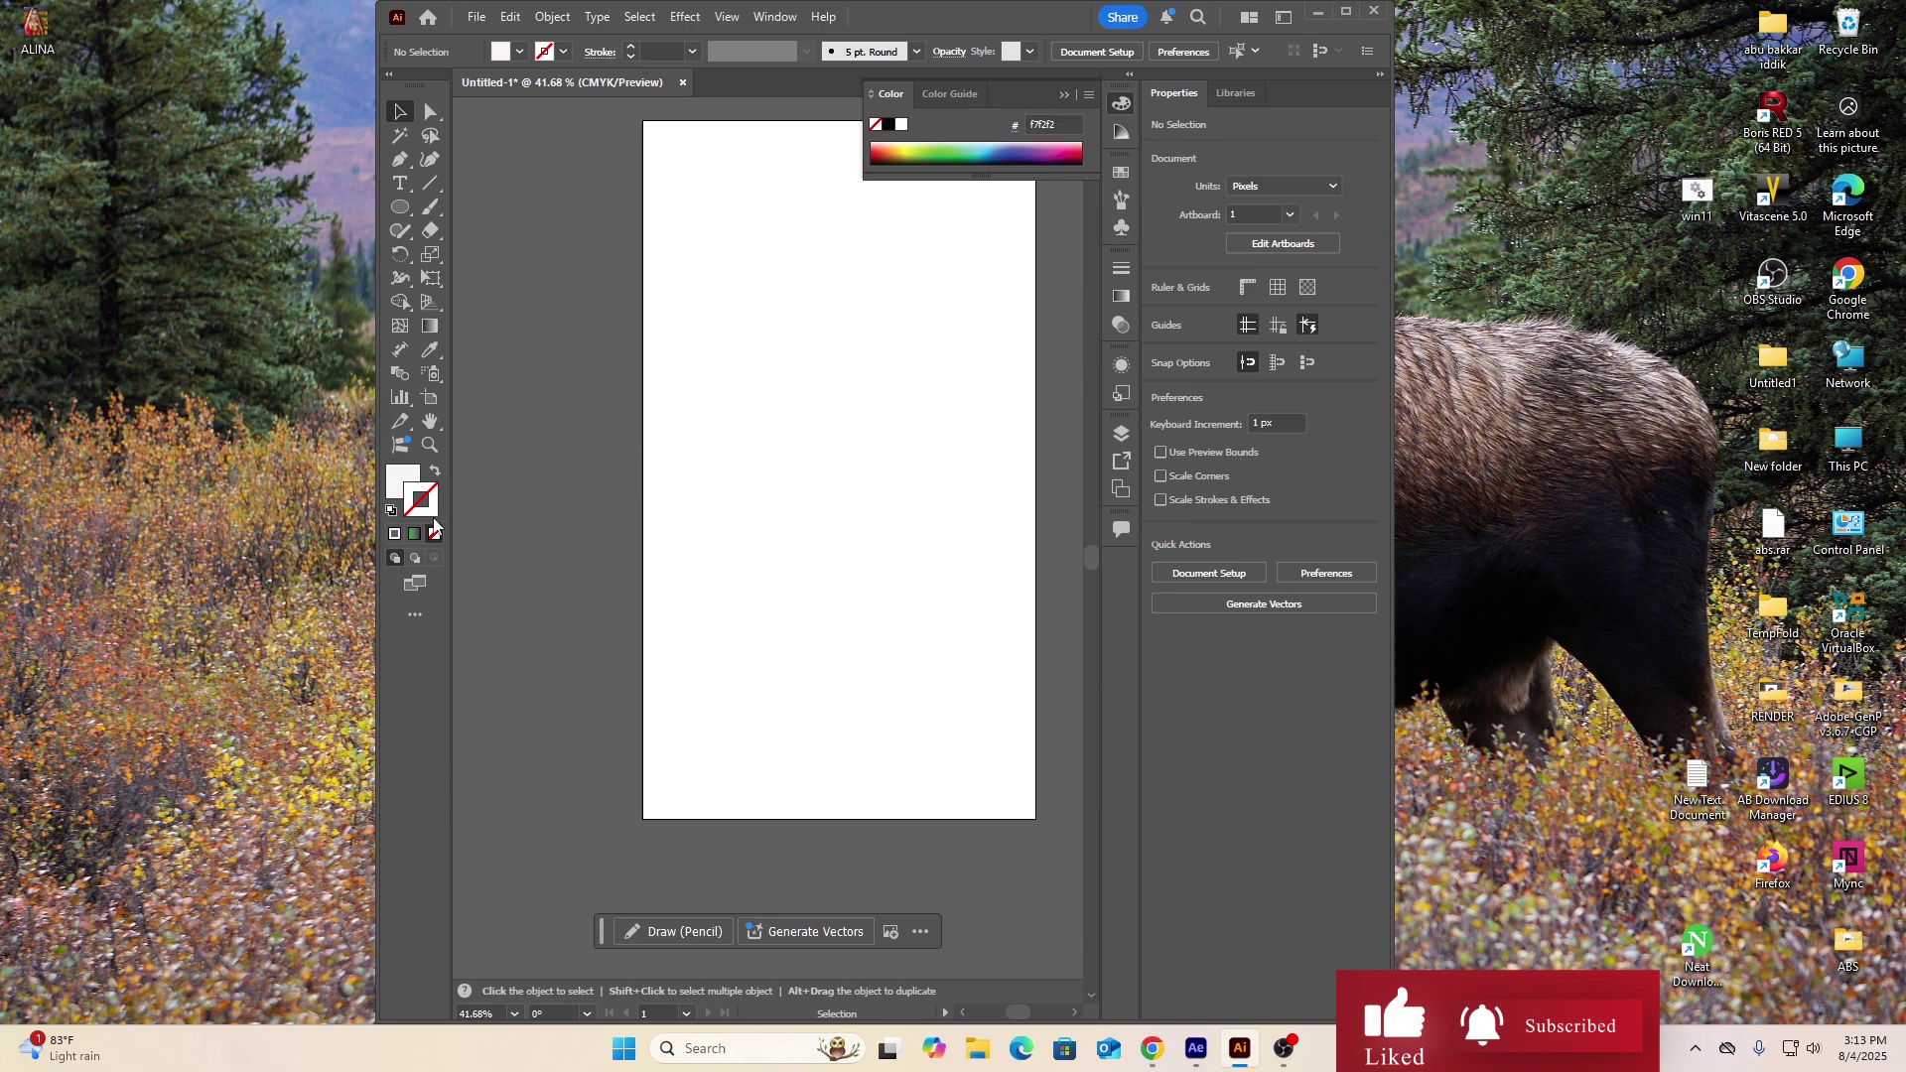
double_click(425, 509)
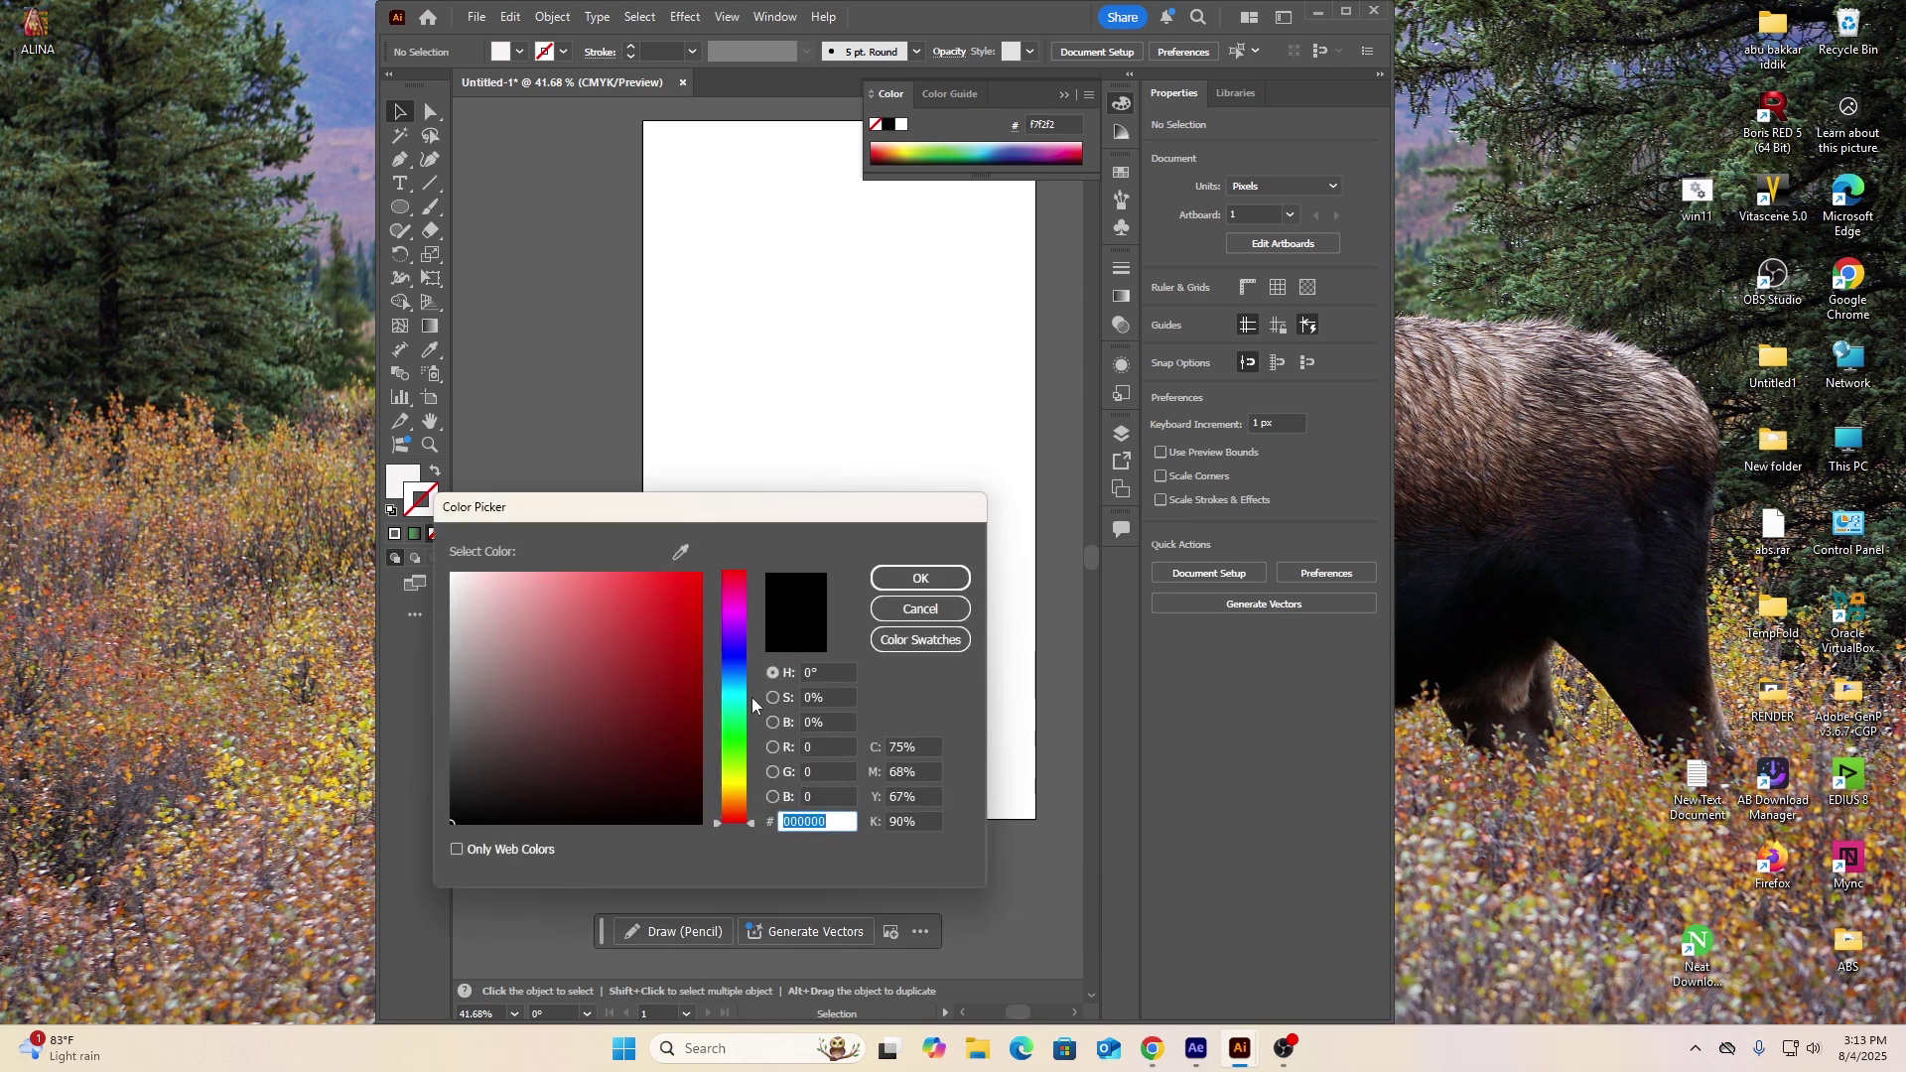
left_click_drag(671, 800, 682, 814)
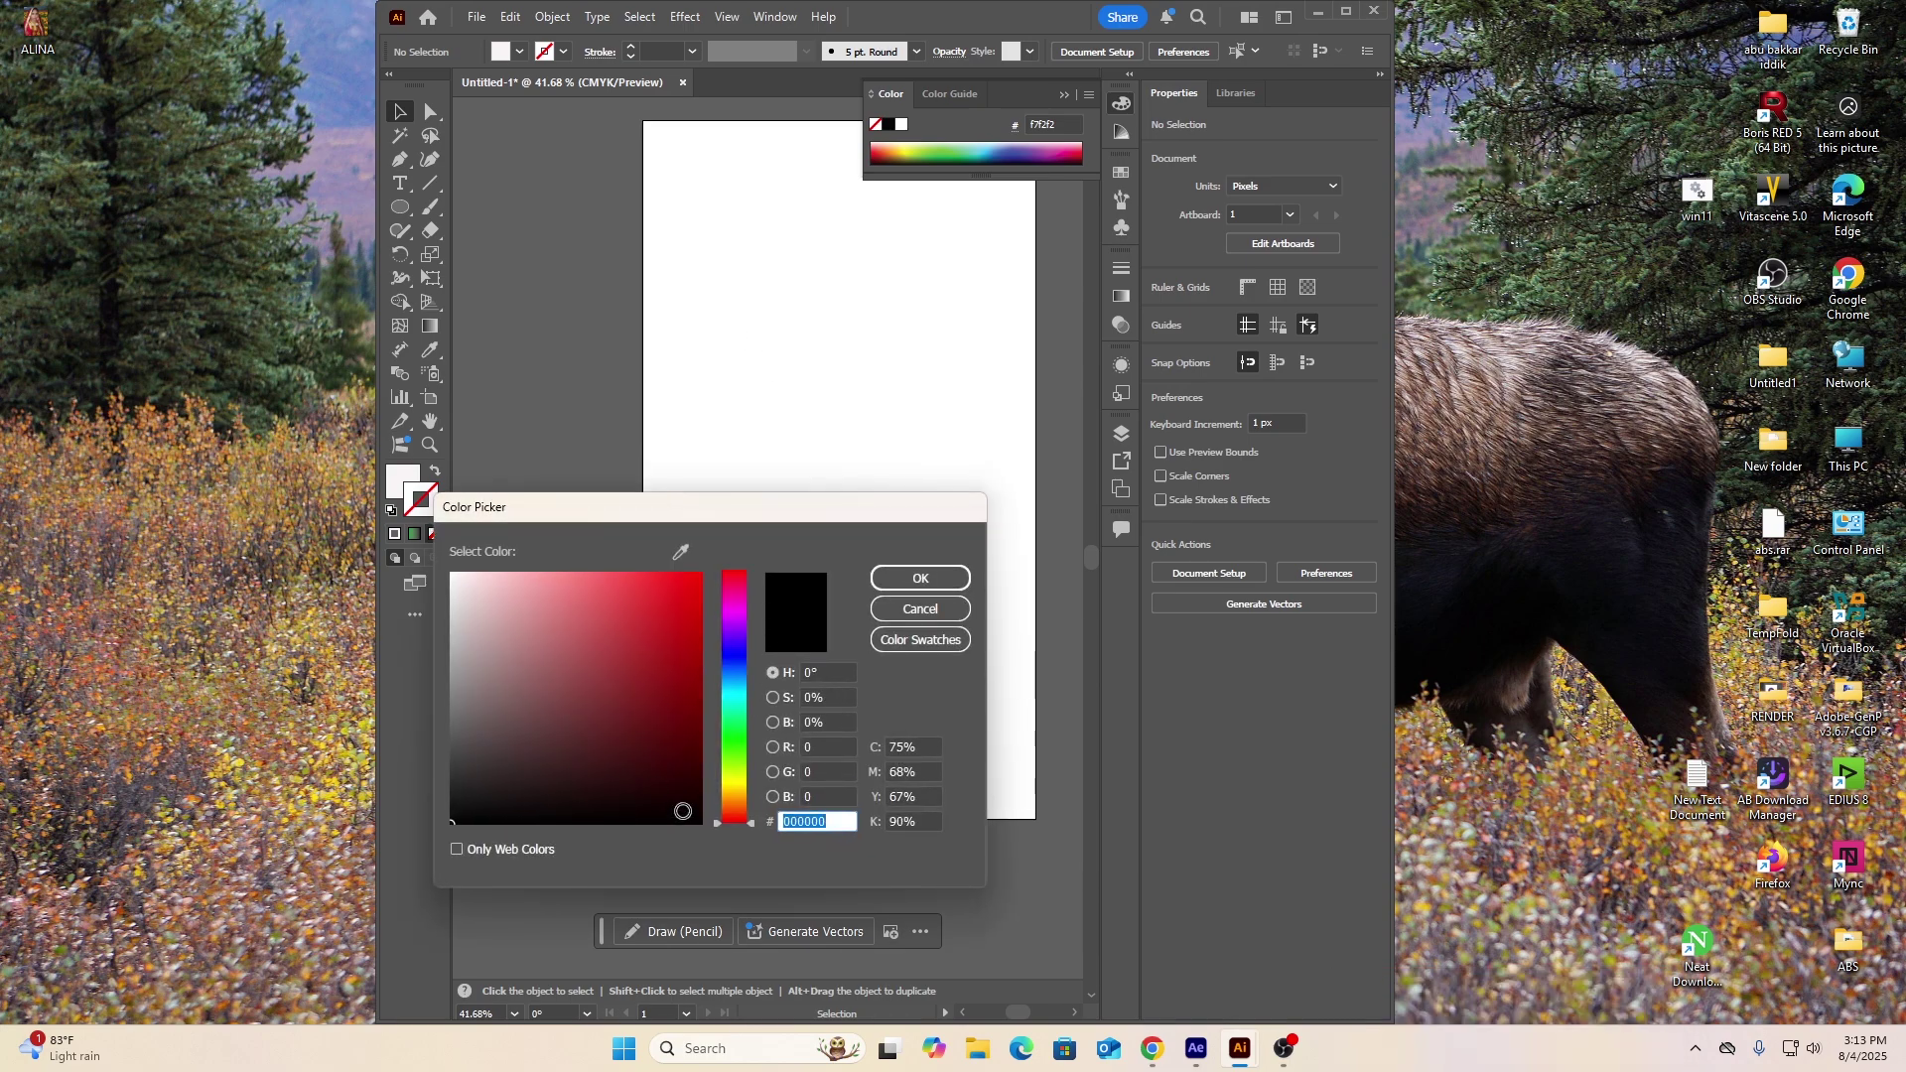
left_click(922, 579)
key("x")
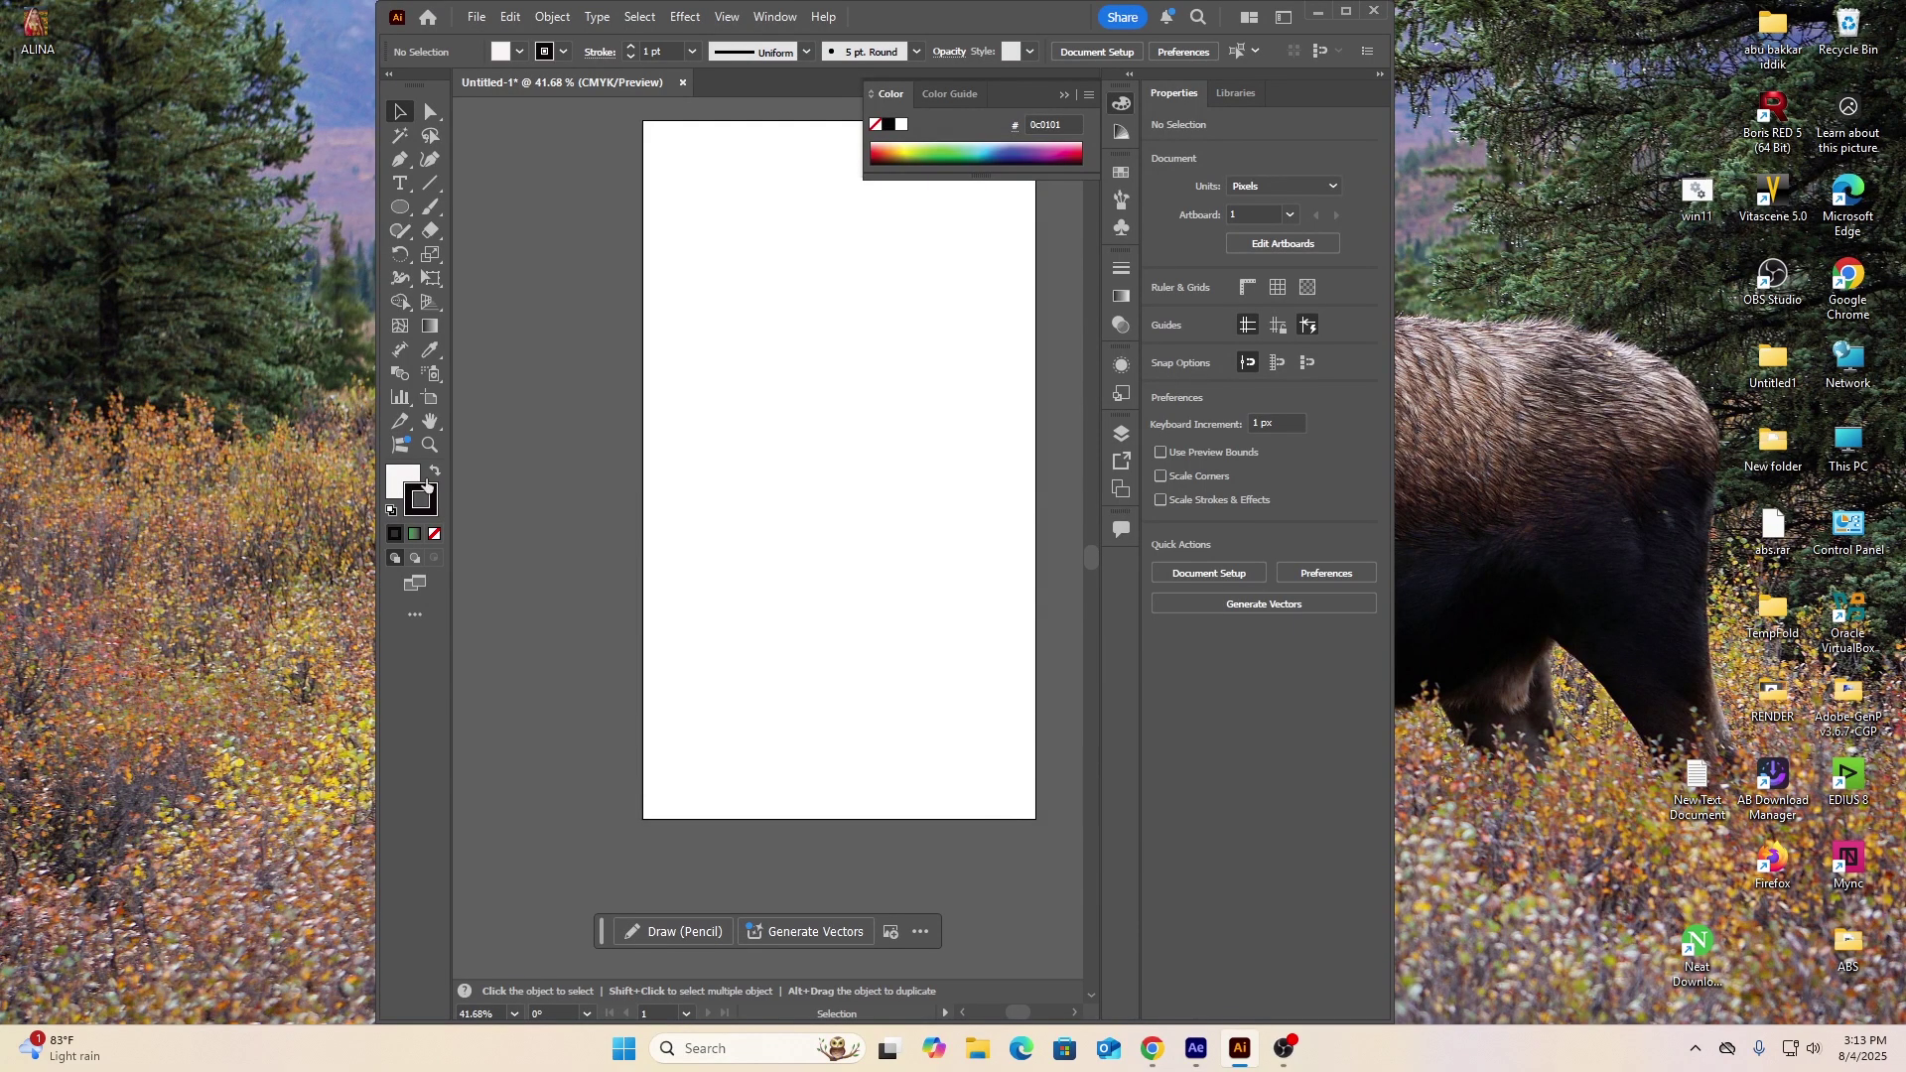
left_click(1070, 93)
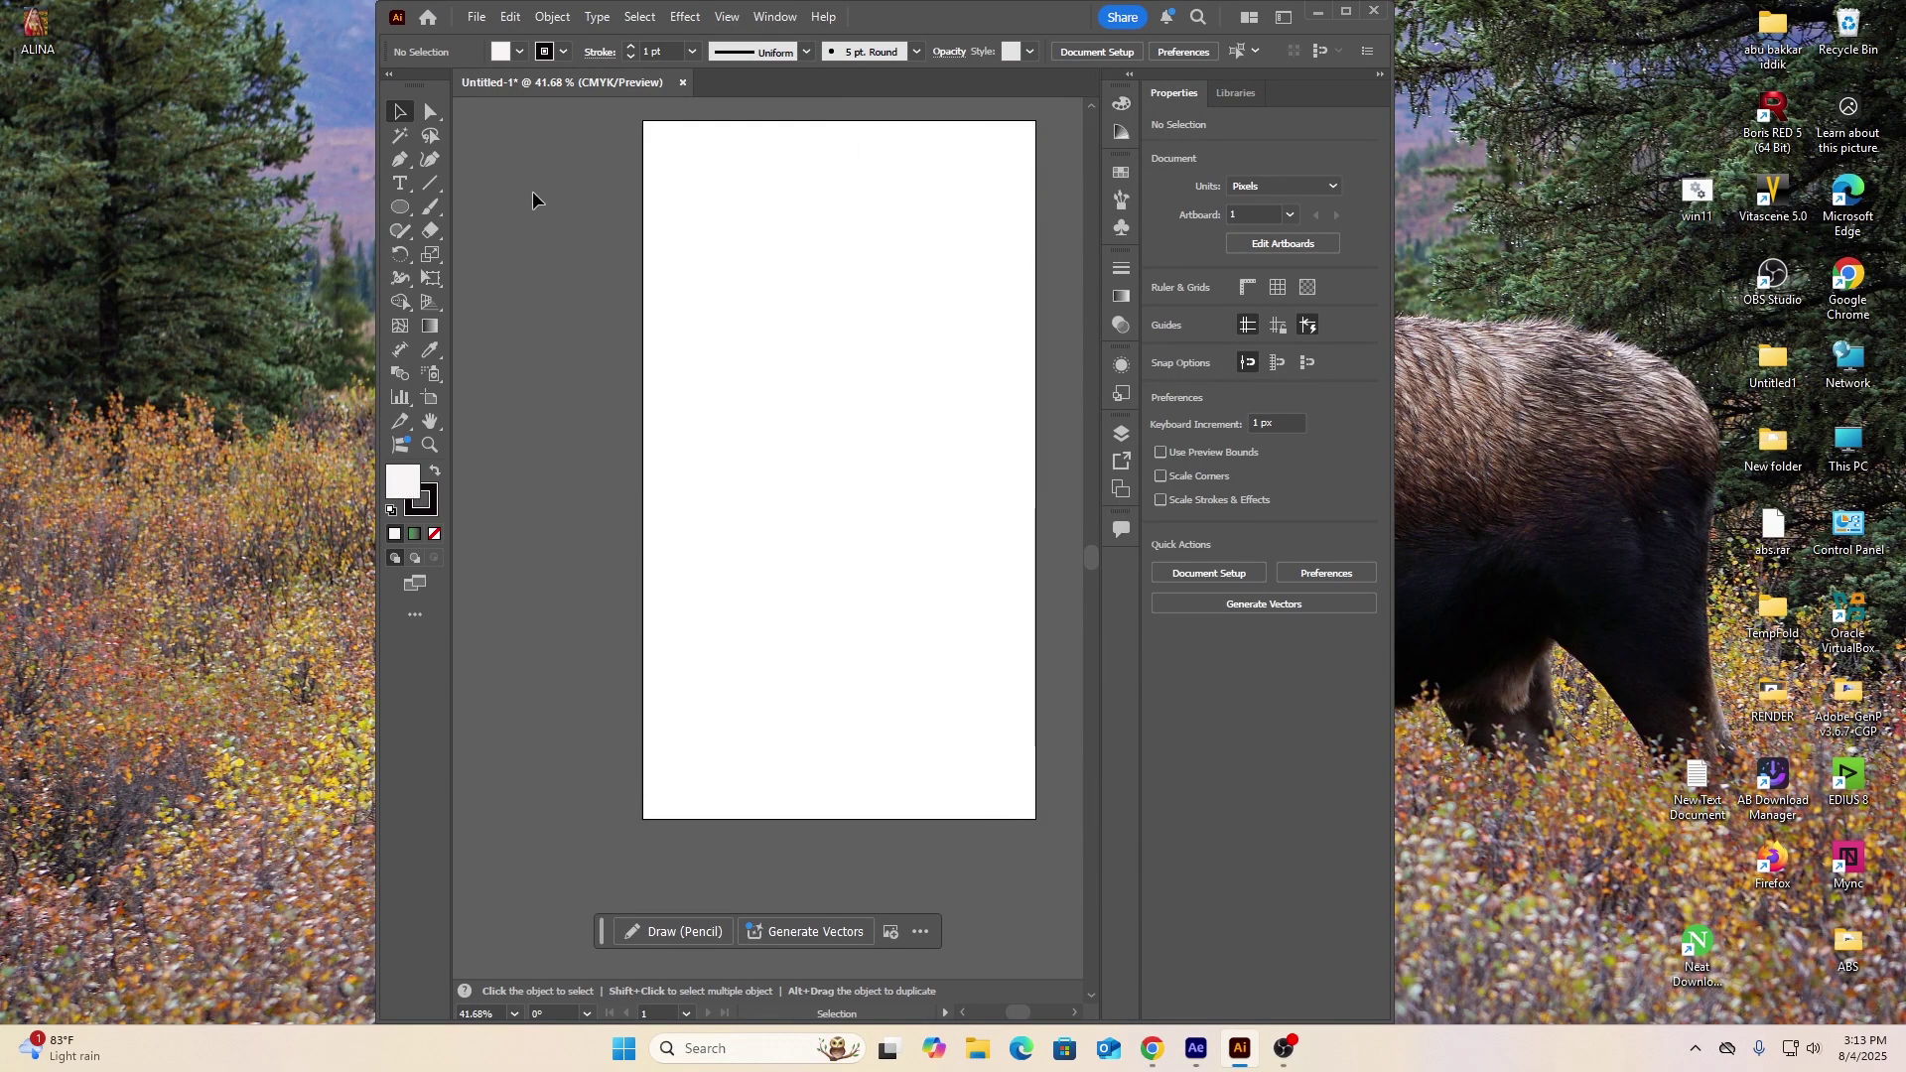
Draw a circle about 211 px in diameter in the upper part of the artboard and select it
left_click(401, 208)
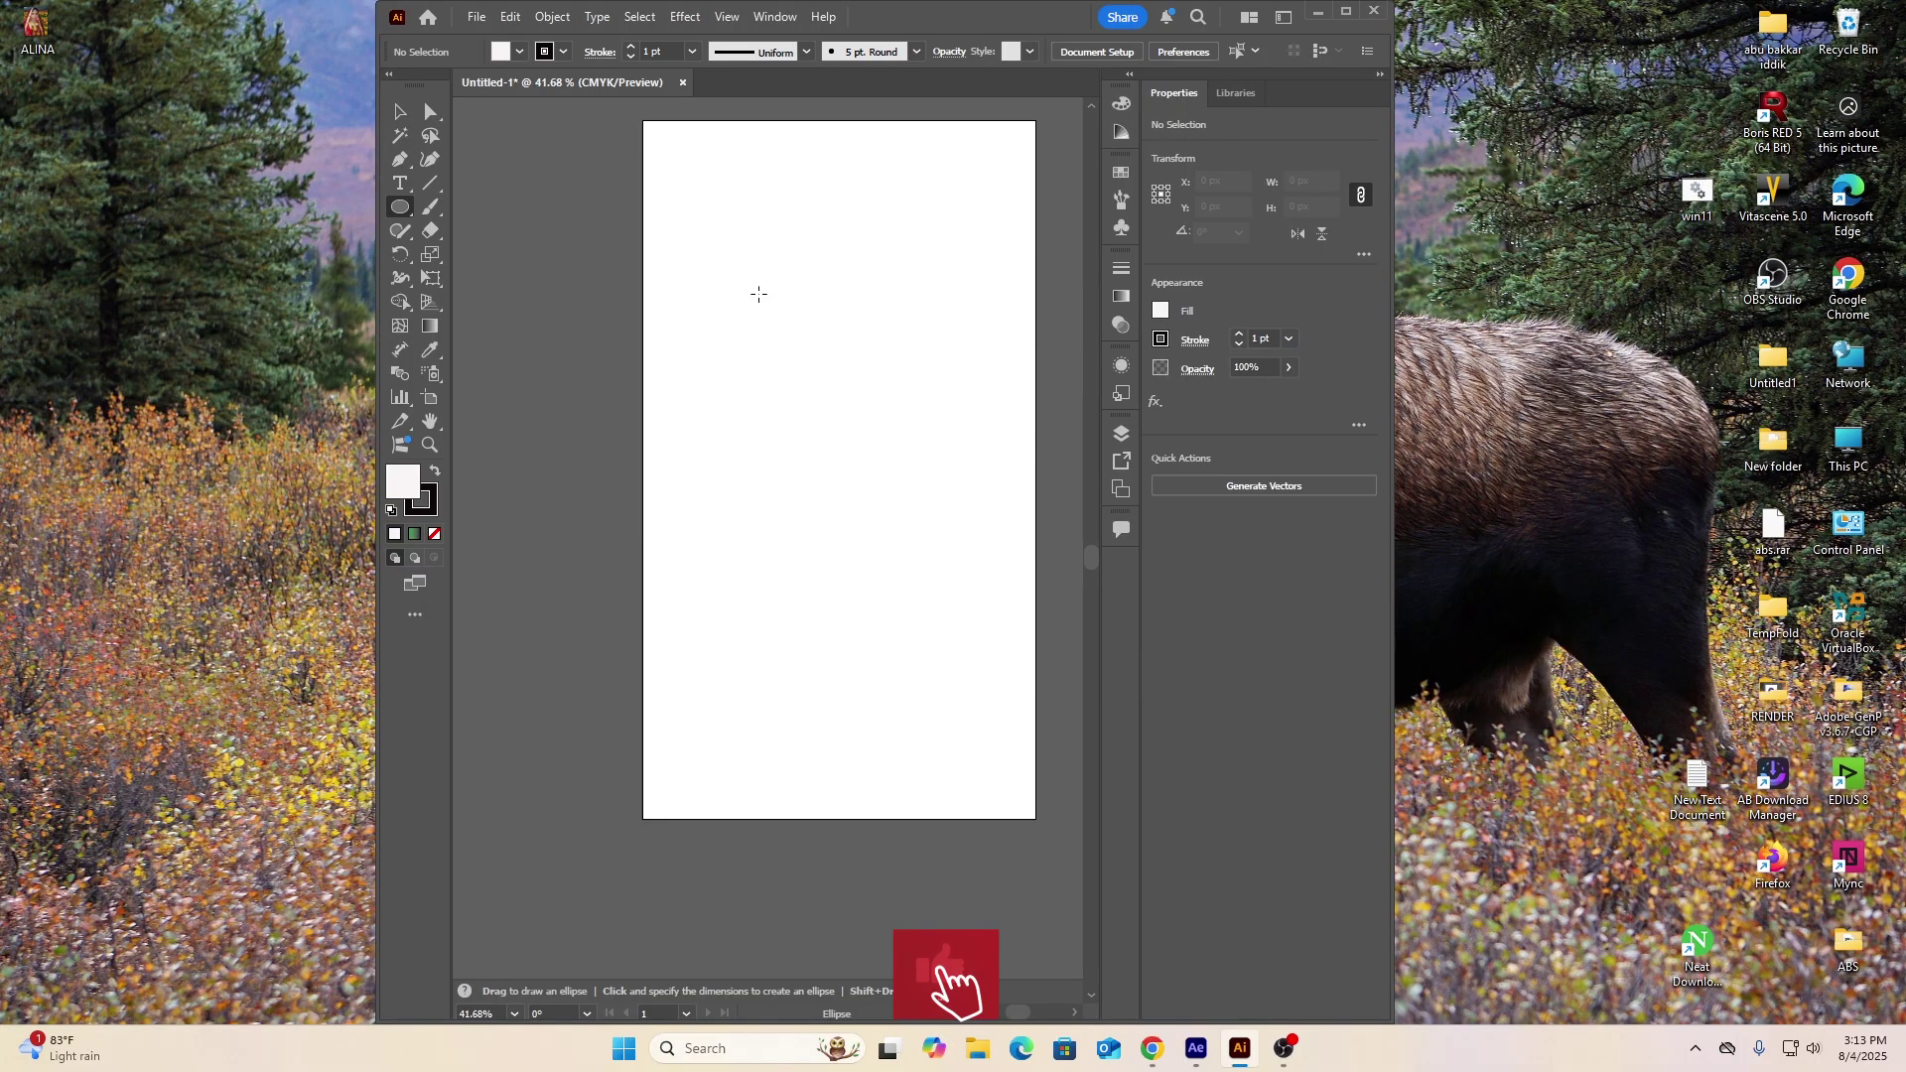
left_click_drag(766, 308, 883, 420)
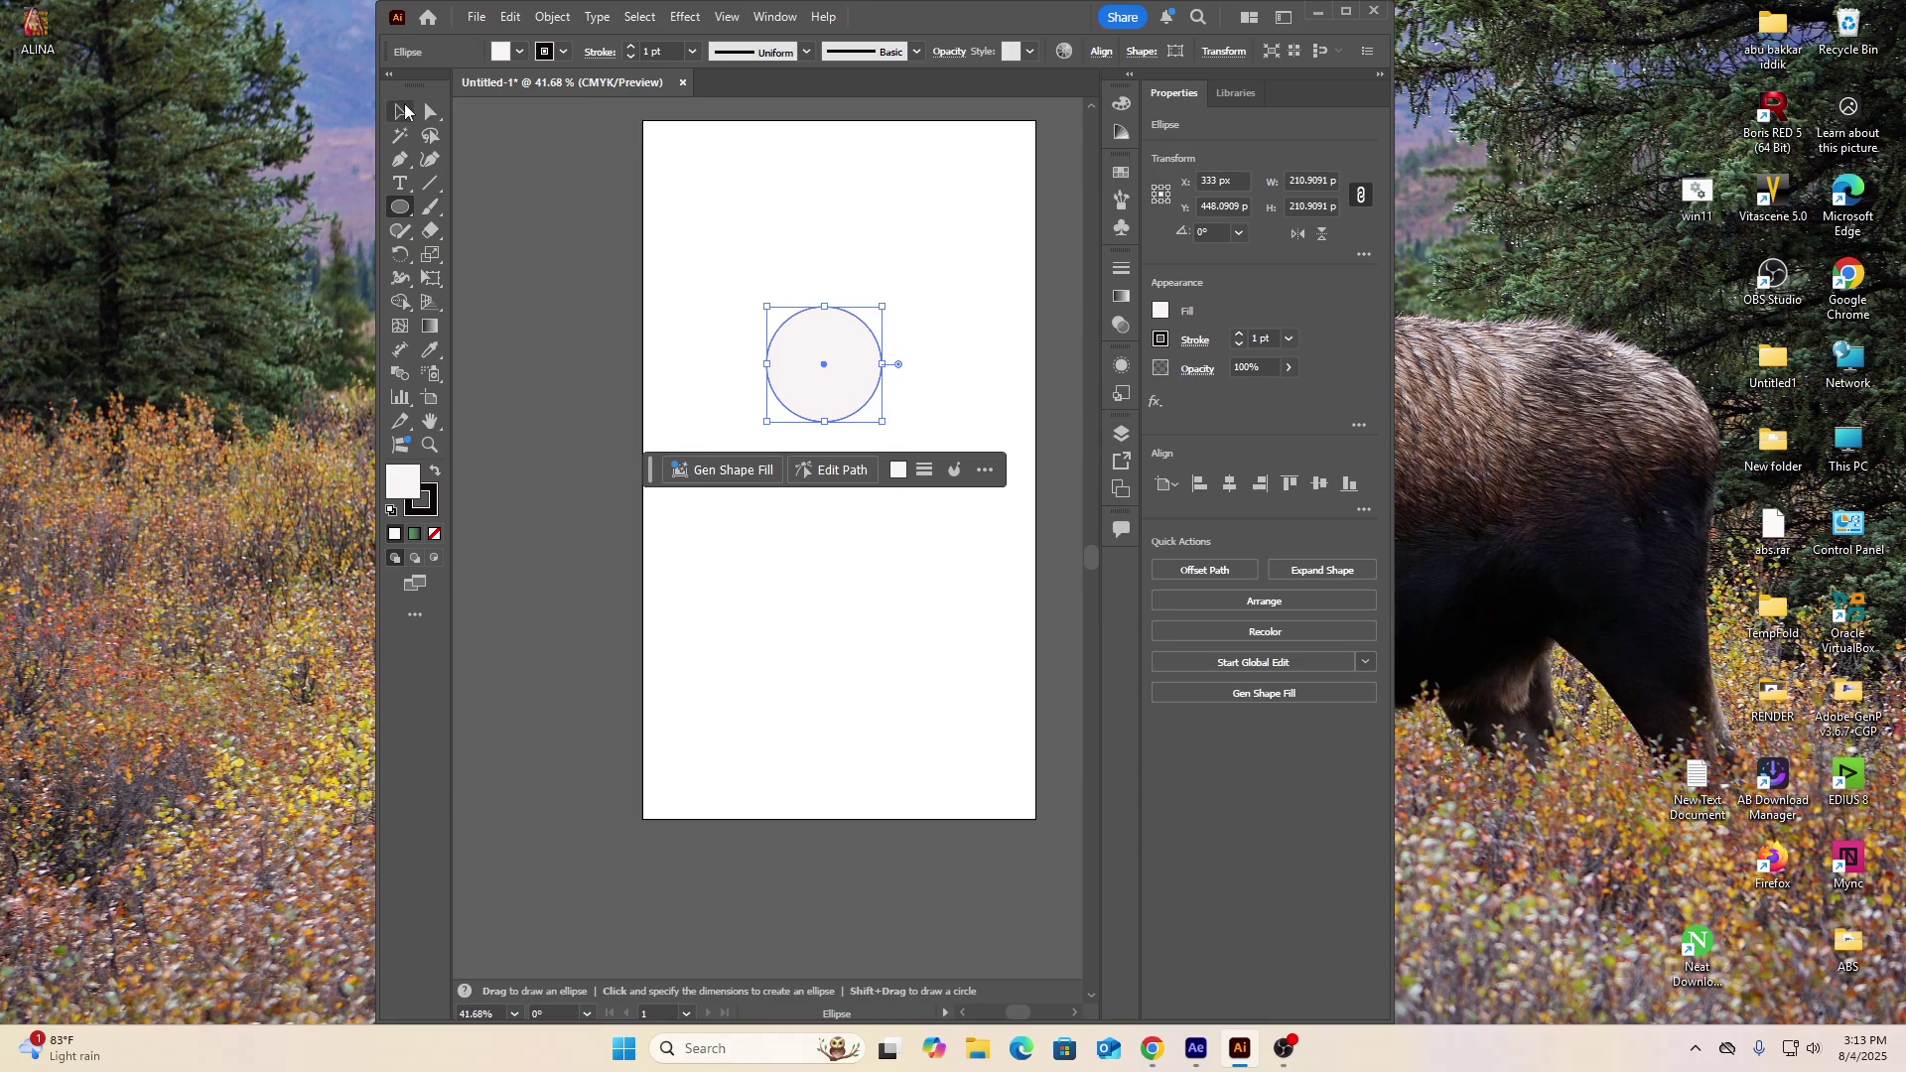
left_click(400, 114)
left_click_drag(706, 248, 969, 481)
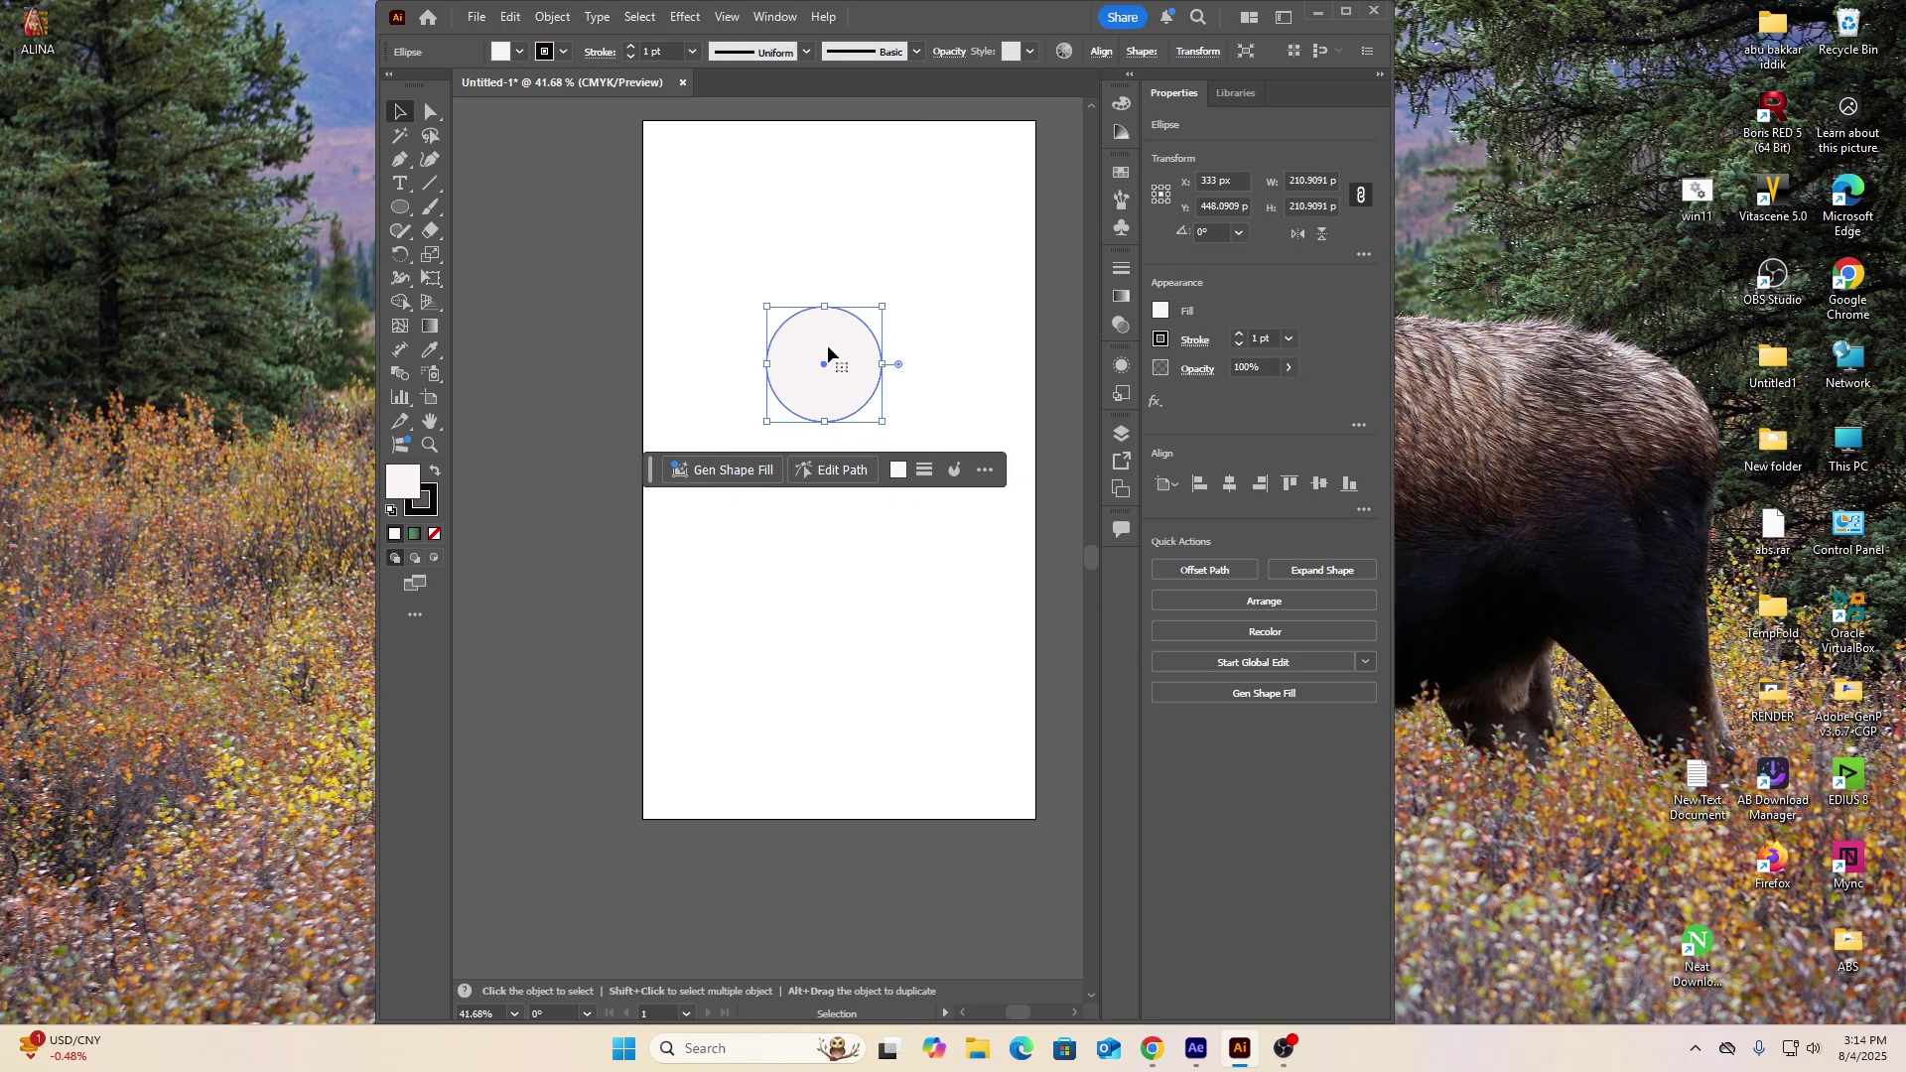
Fill the circle with dark blue and remove its stroke
left_click(519, 51)
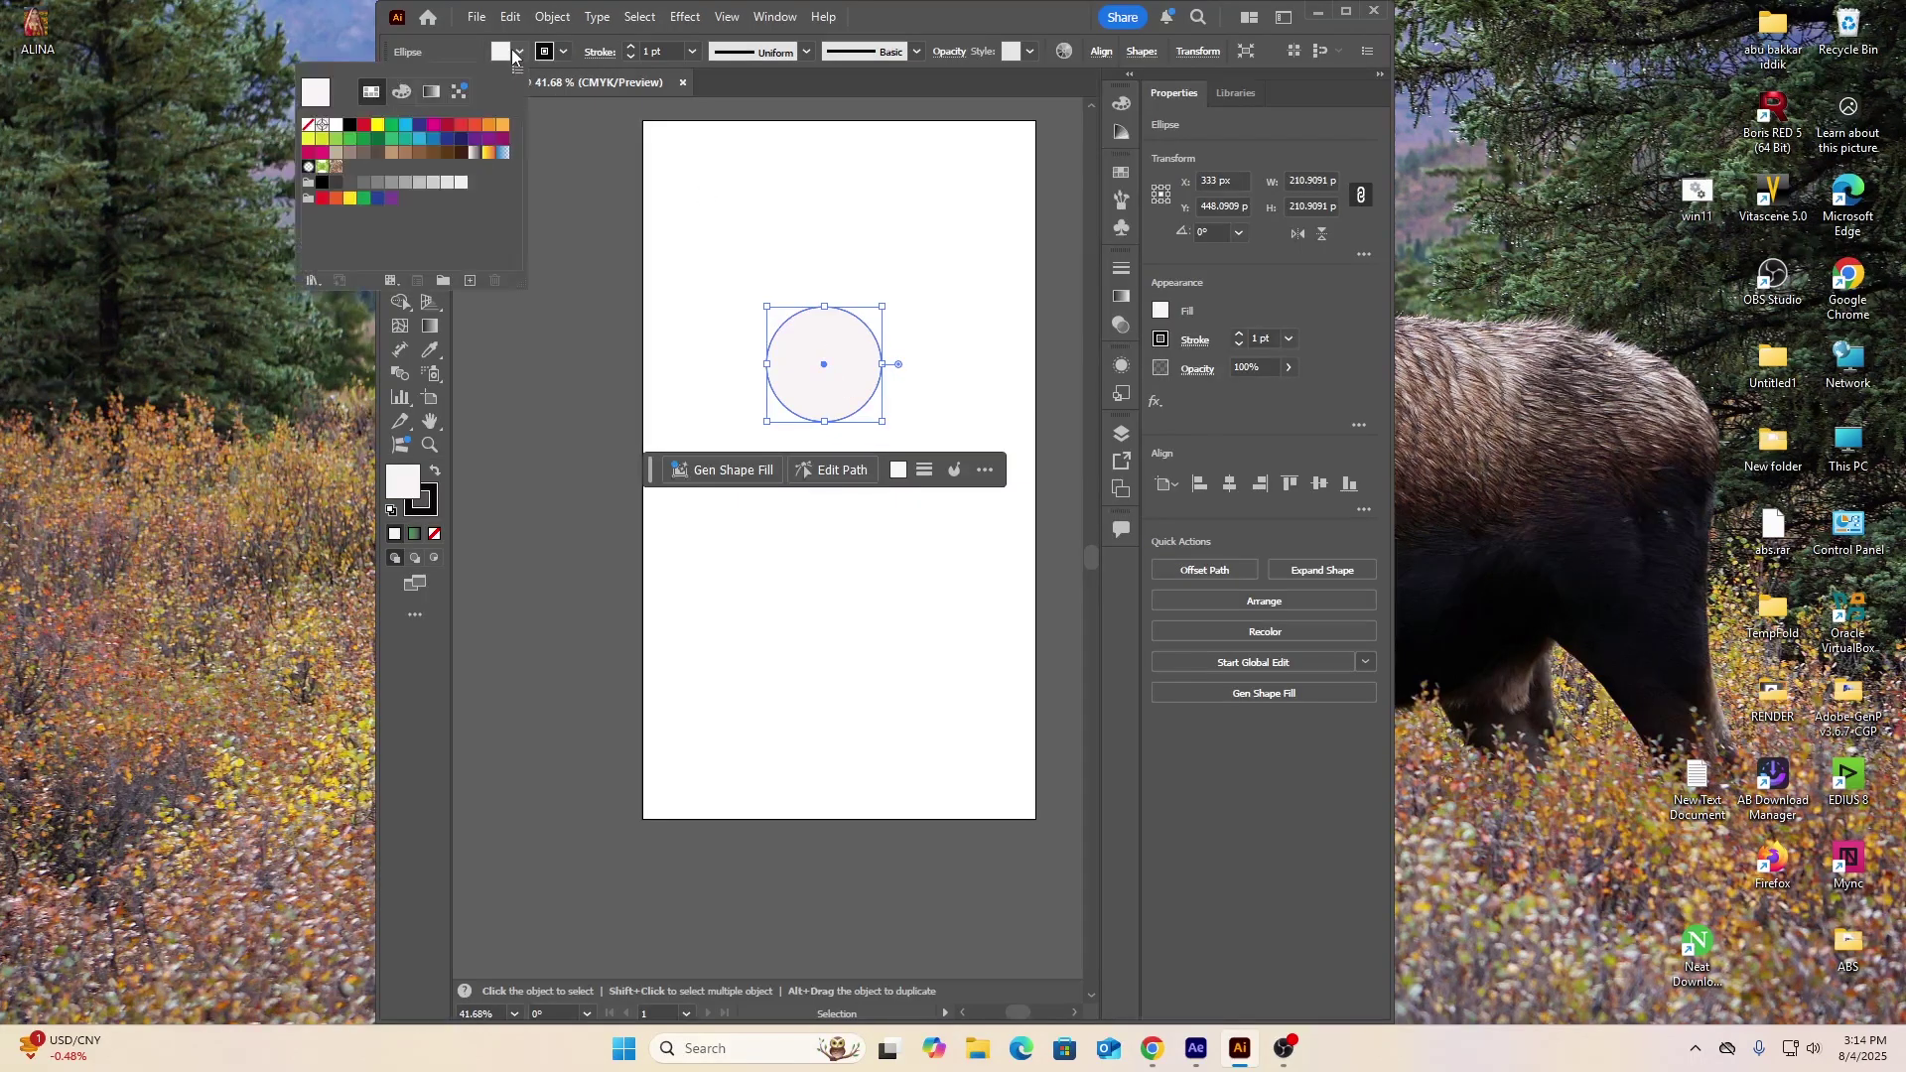
left_click(420, 124)
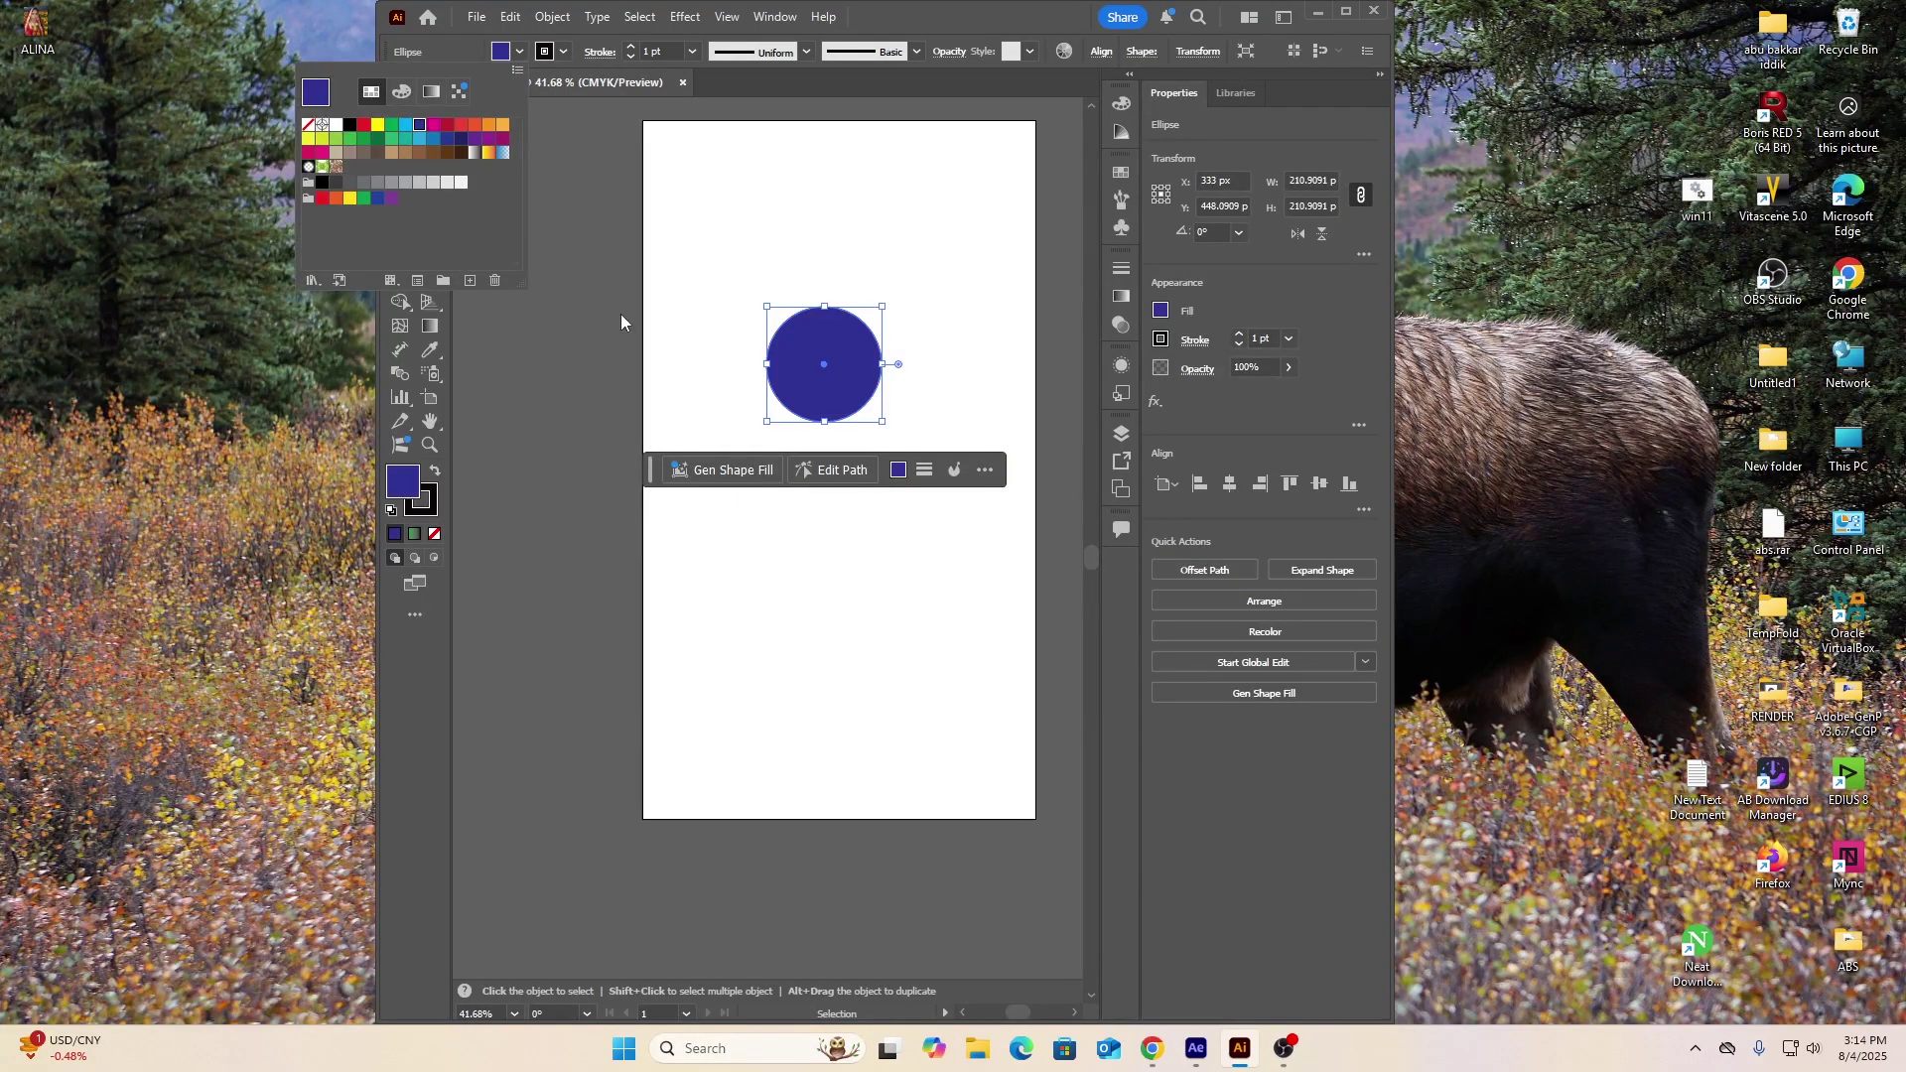
left_click(961, 392)
left_click_drag(723, 272, 915, 456)
left_click(430, 509)
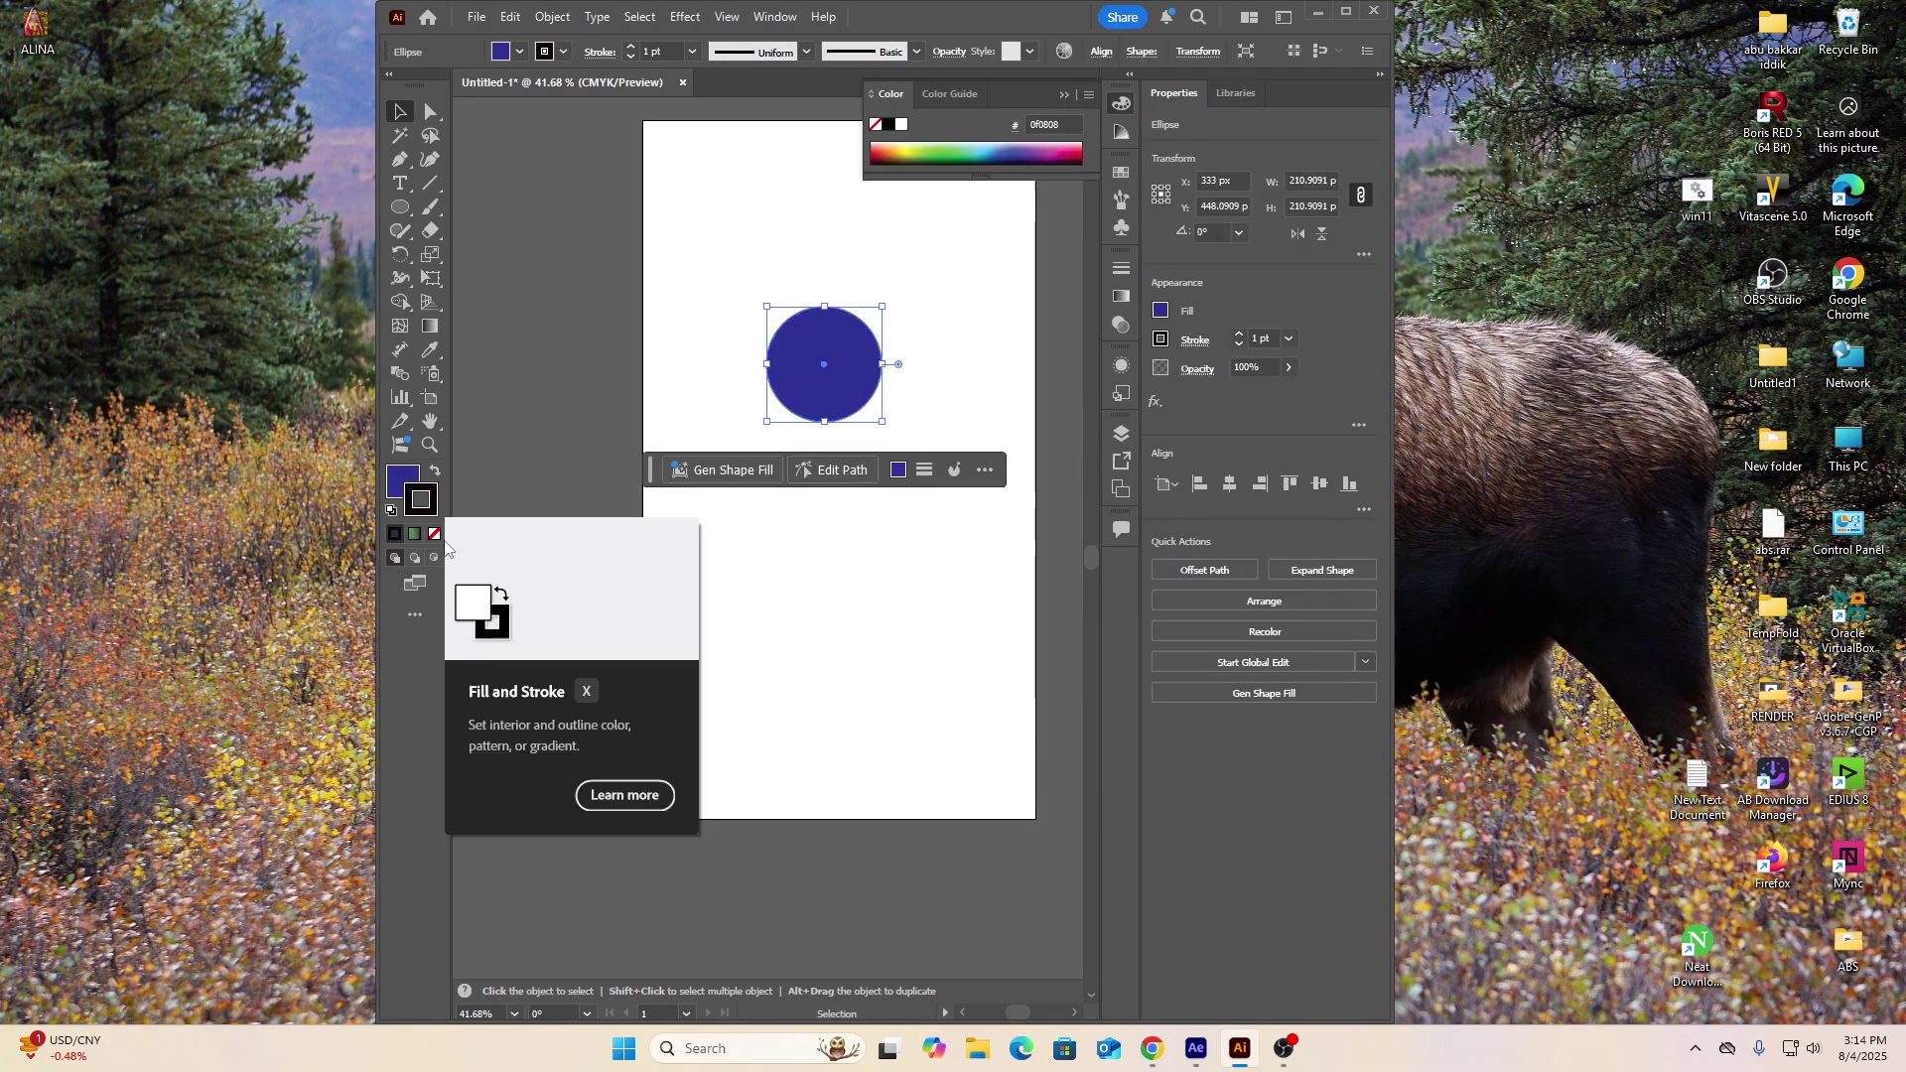
left_click(434, 533)
left_click(402, 479)
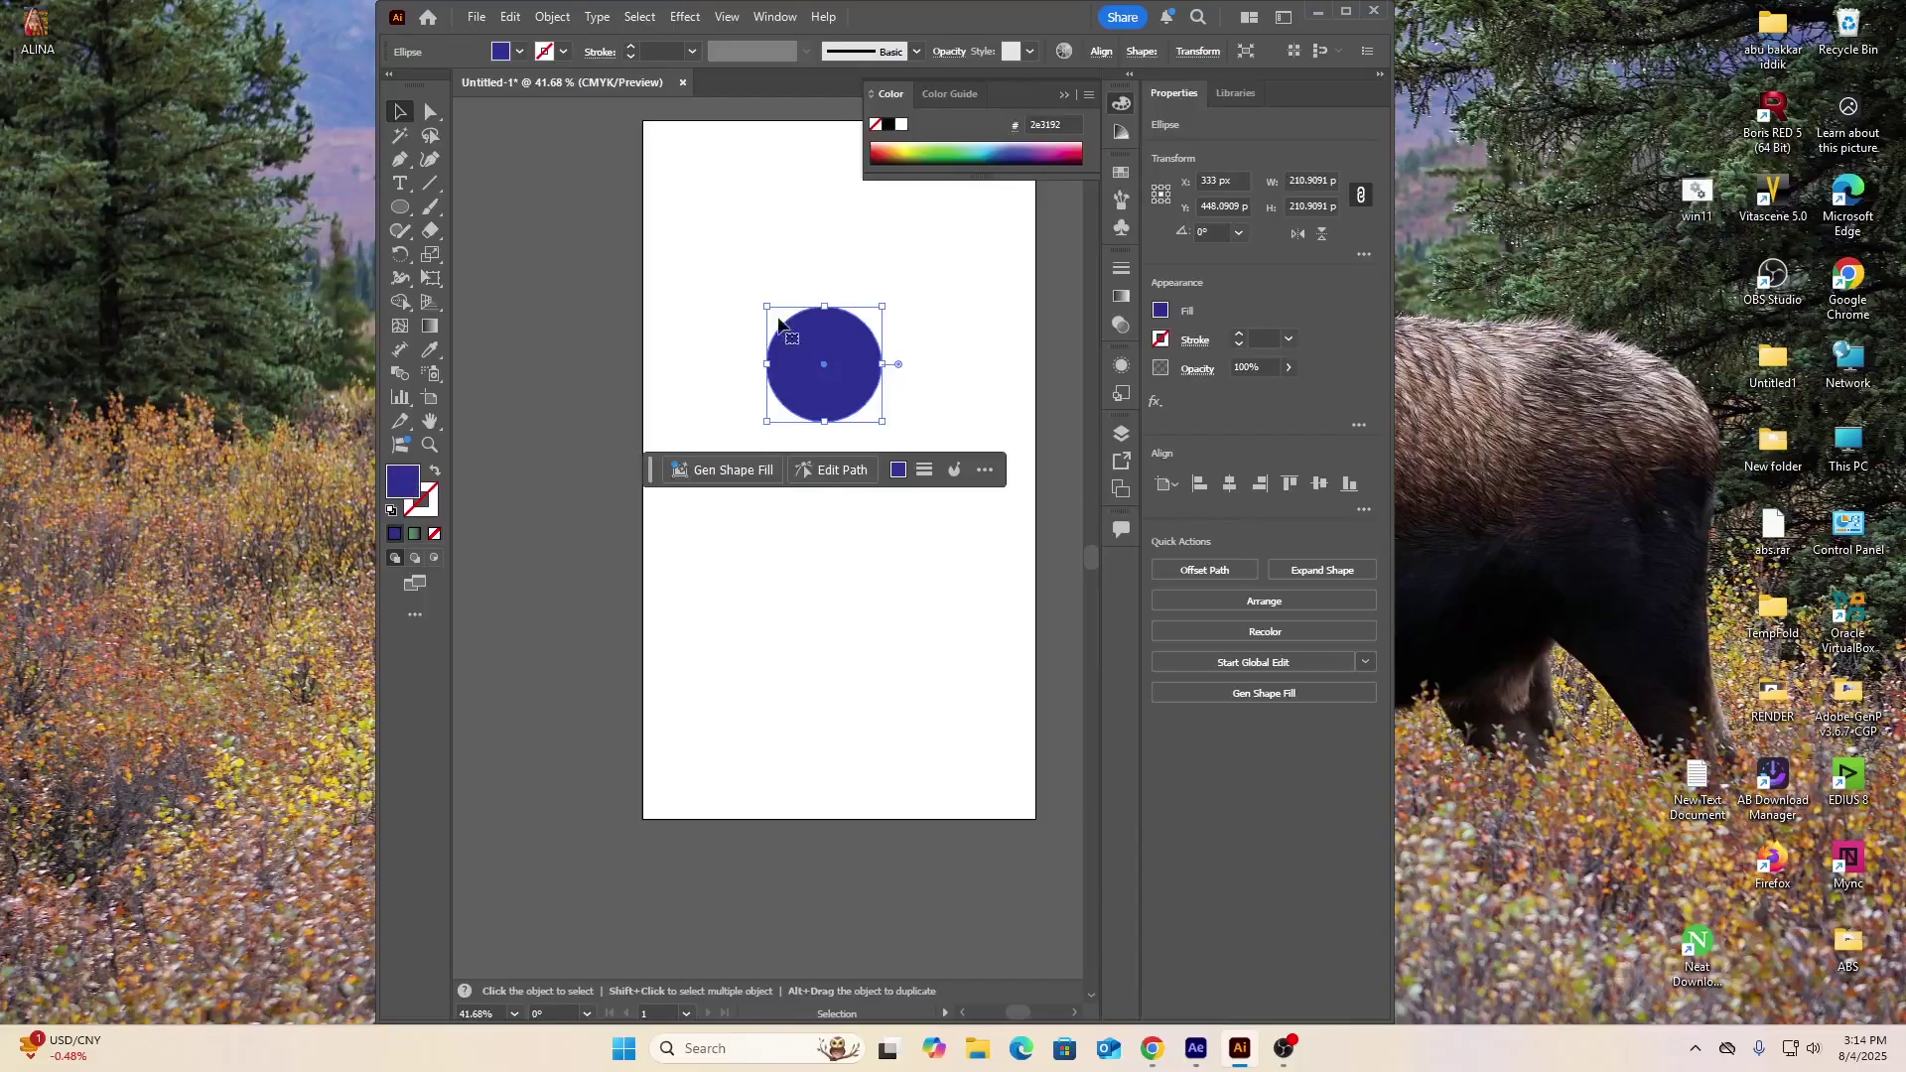
Duplicate the circle horizontally about 132 px to the right so the two circles partly overlap
left_click(726, 328)
left_click_drag(725, 285, 915, 456)
left_click_drag(854, 381, 927, 382)
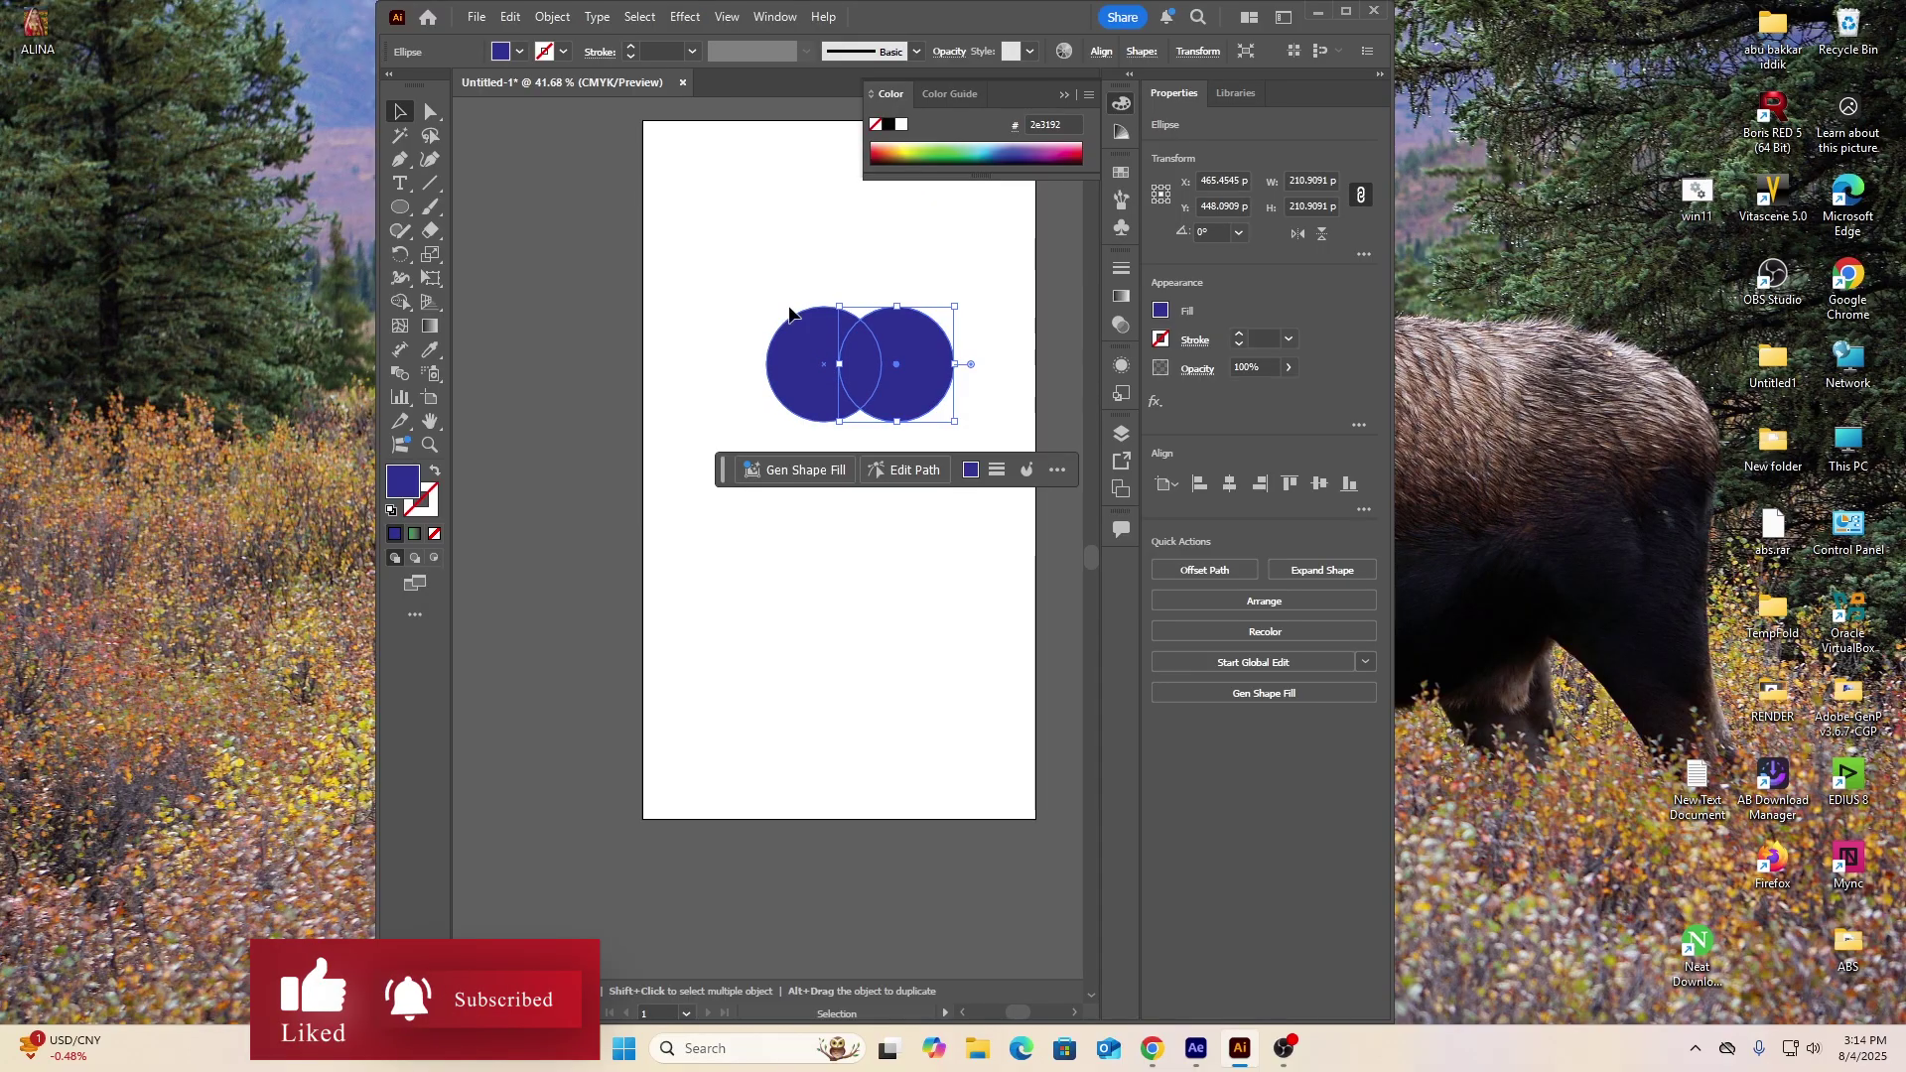
Intersect the two overlapping circles into a petal and move it to about X 283 px, Y 594 px
left_click(770, 278)
left_click_drag(766, 274, 964, 452)
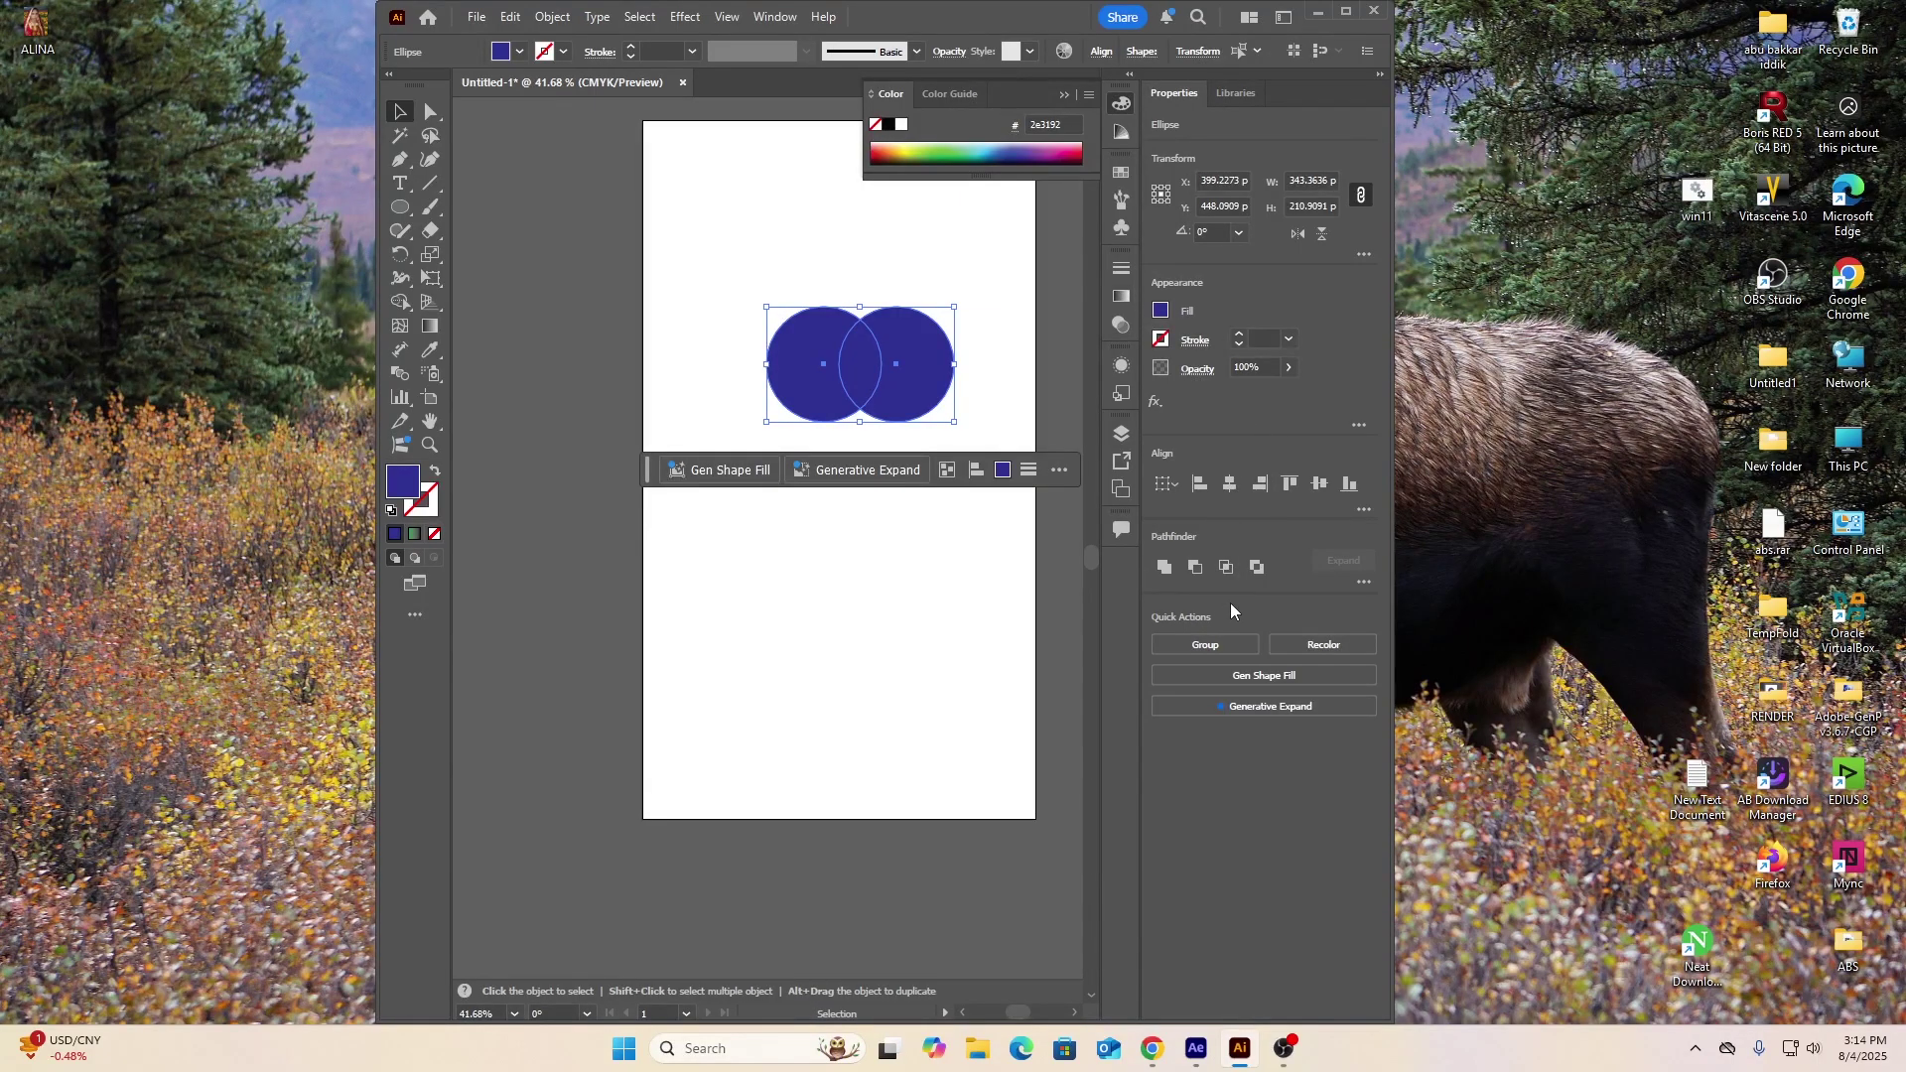
left_click(1226, 567)
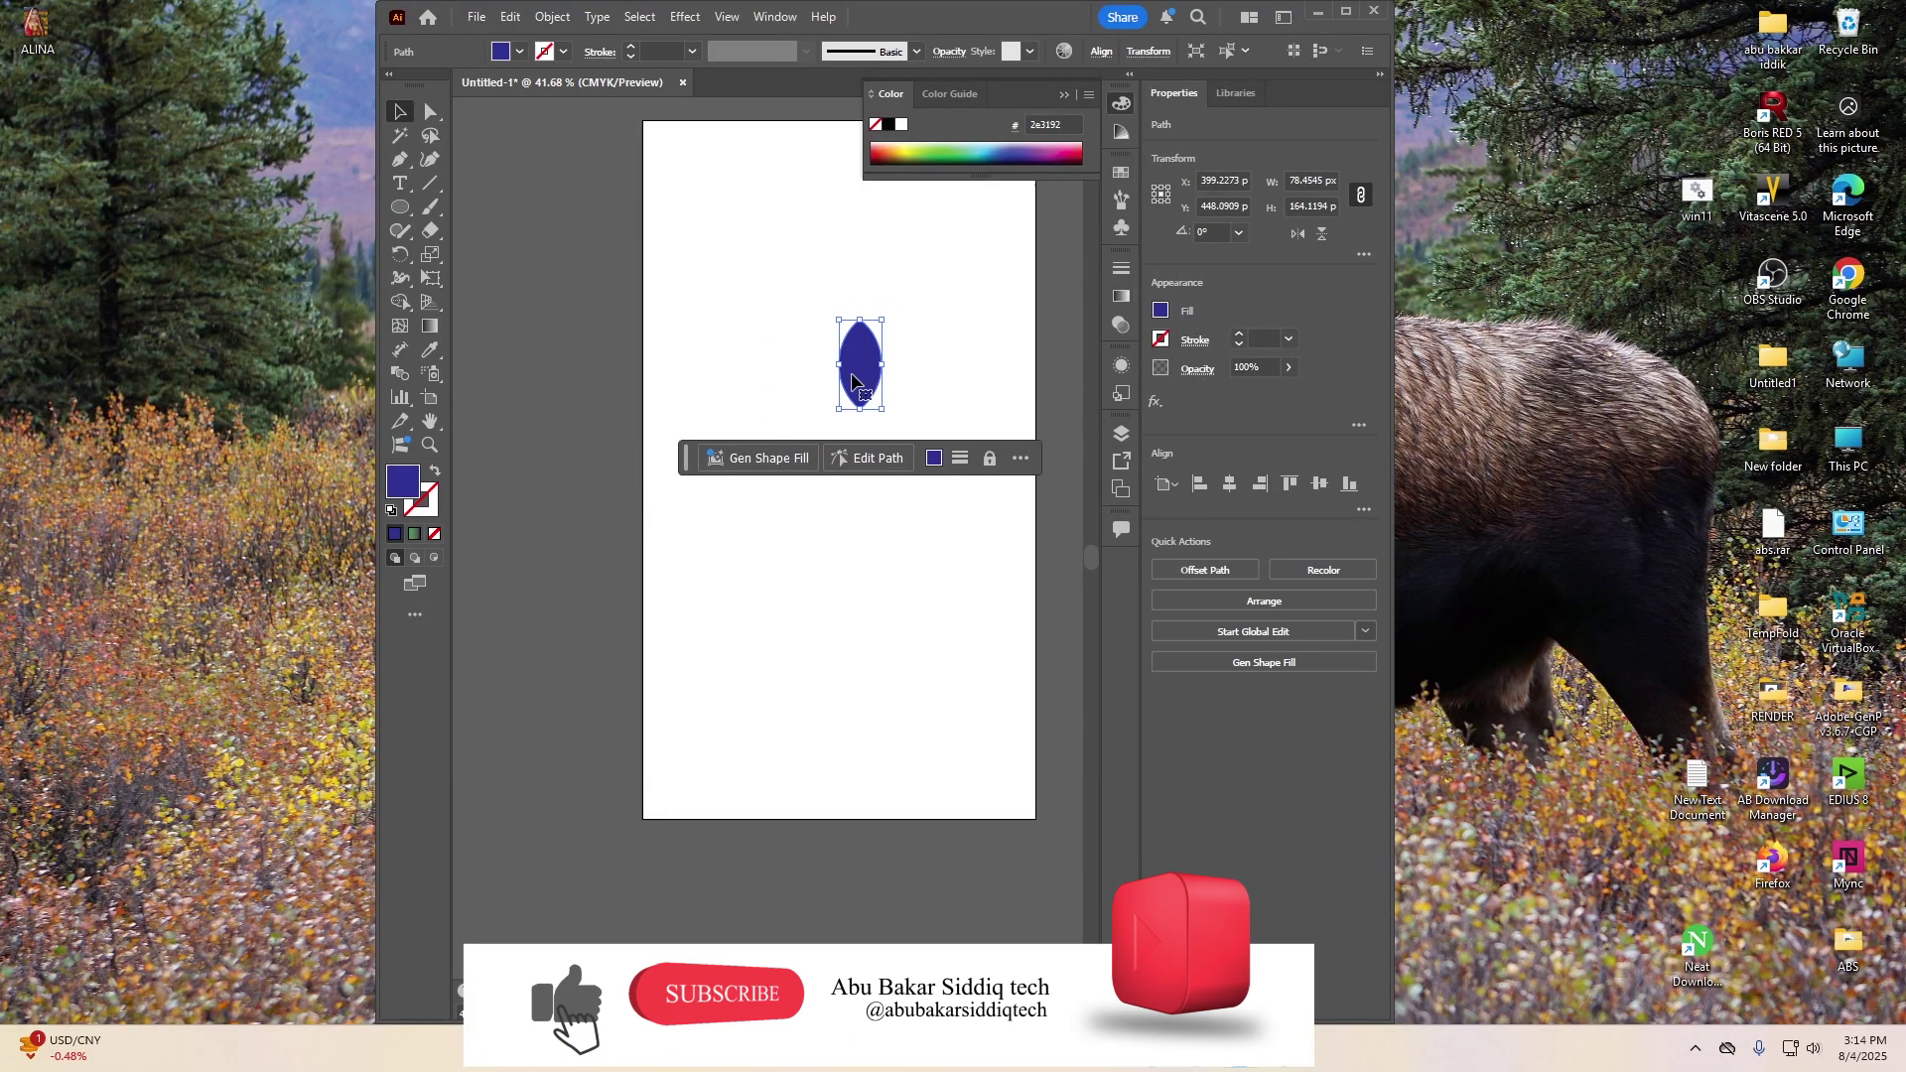
left_click(758, 337)
left_click_drag(761, 306, 803, 463)
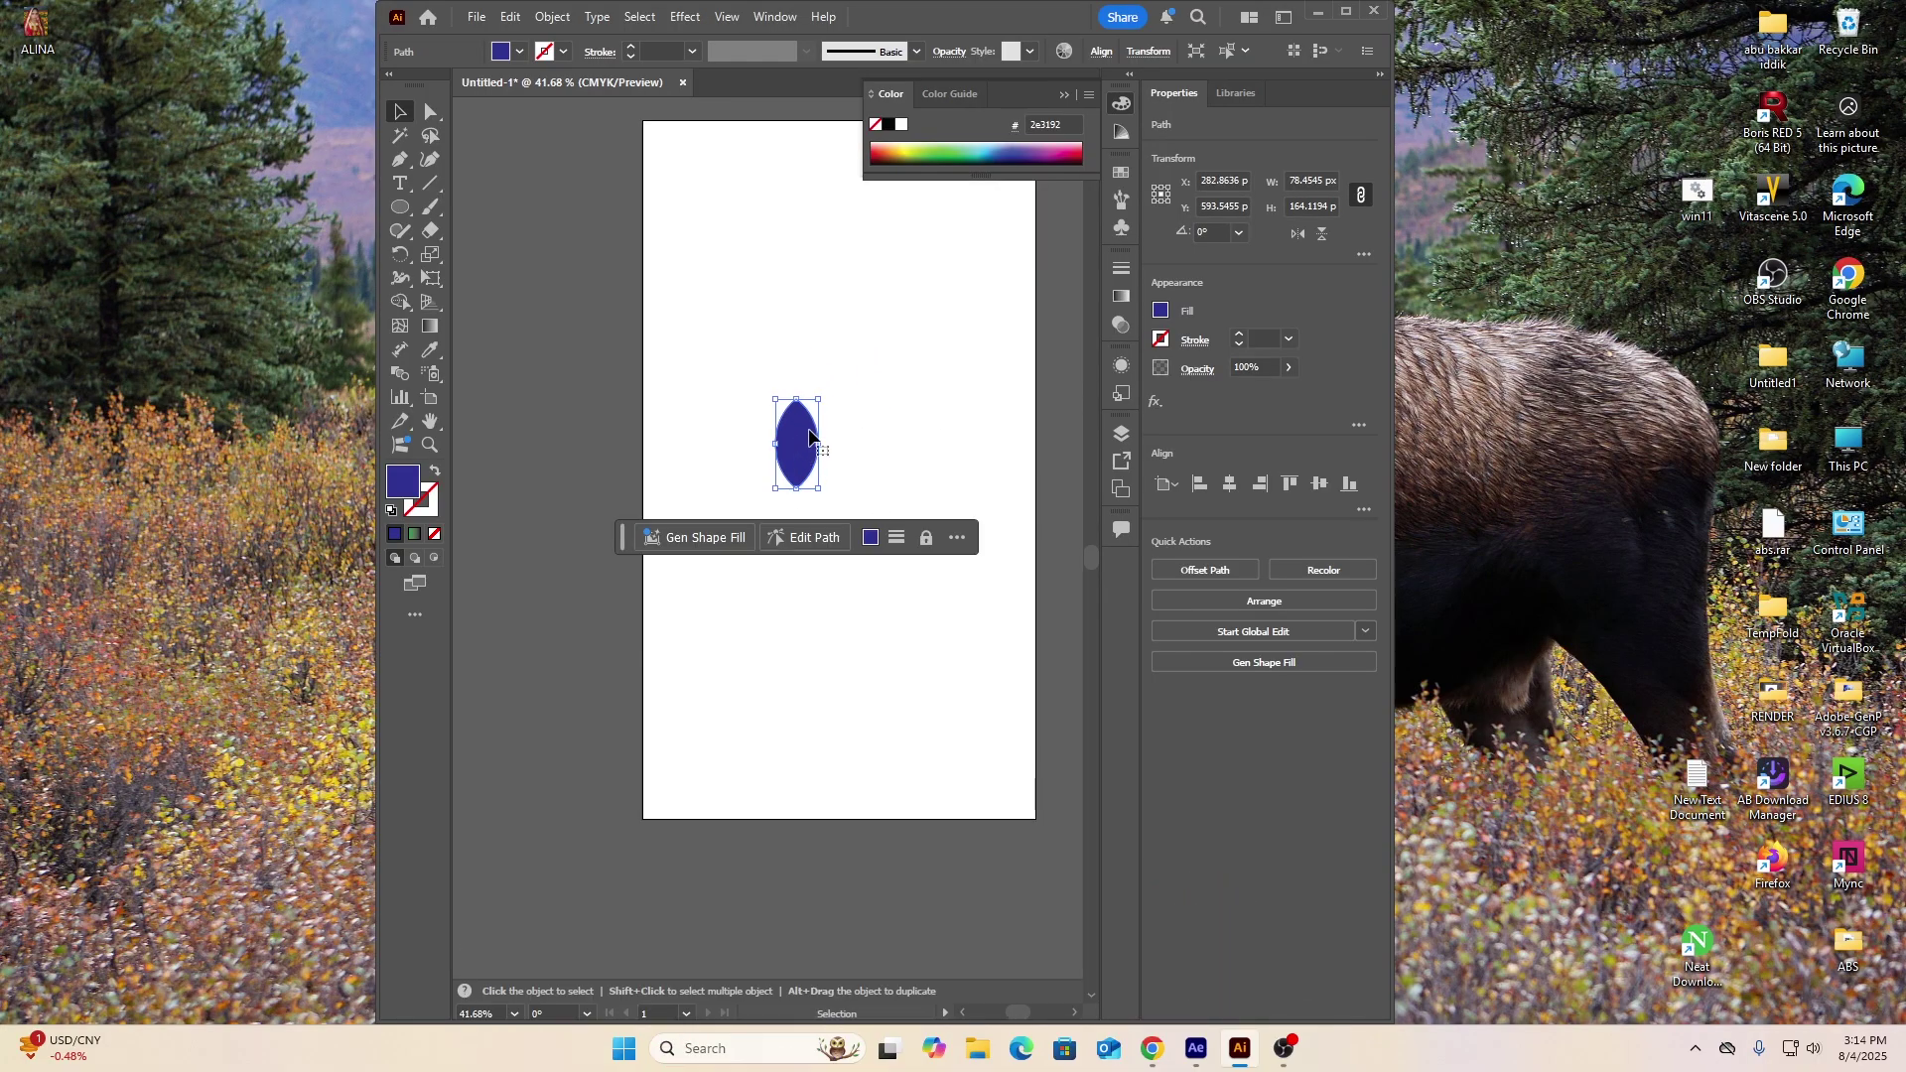
Apply the White, Black gradient preset to the petal's fill
left_click(1122, 297)
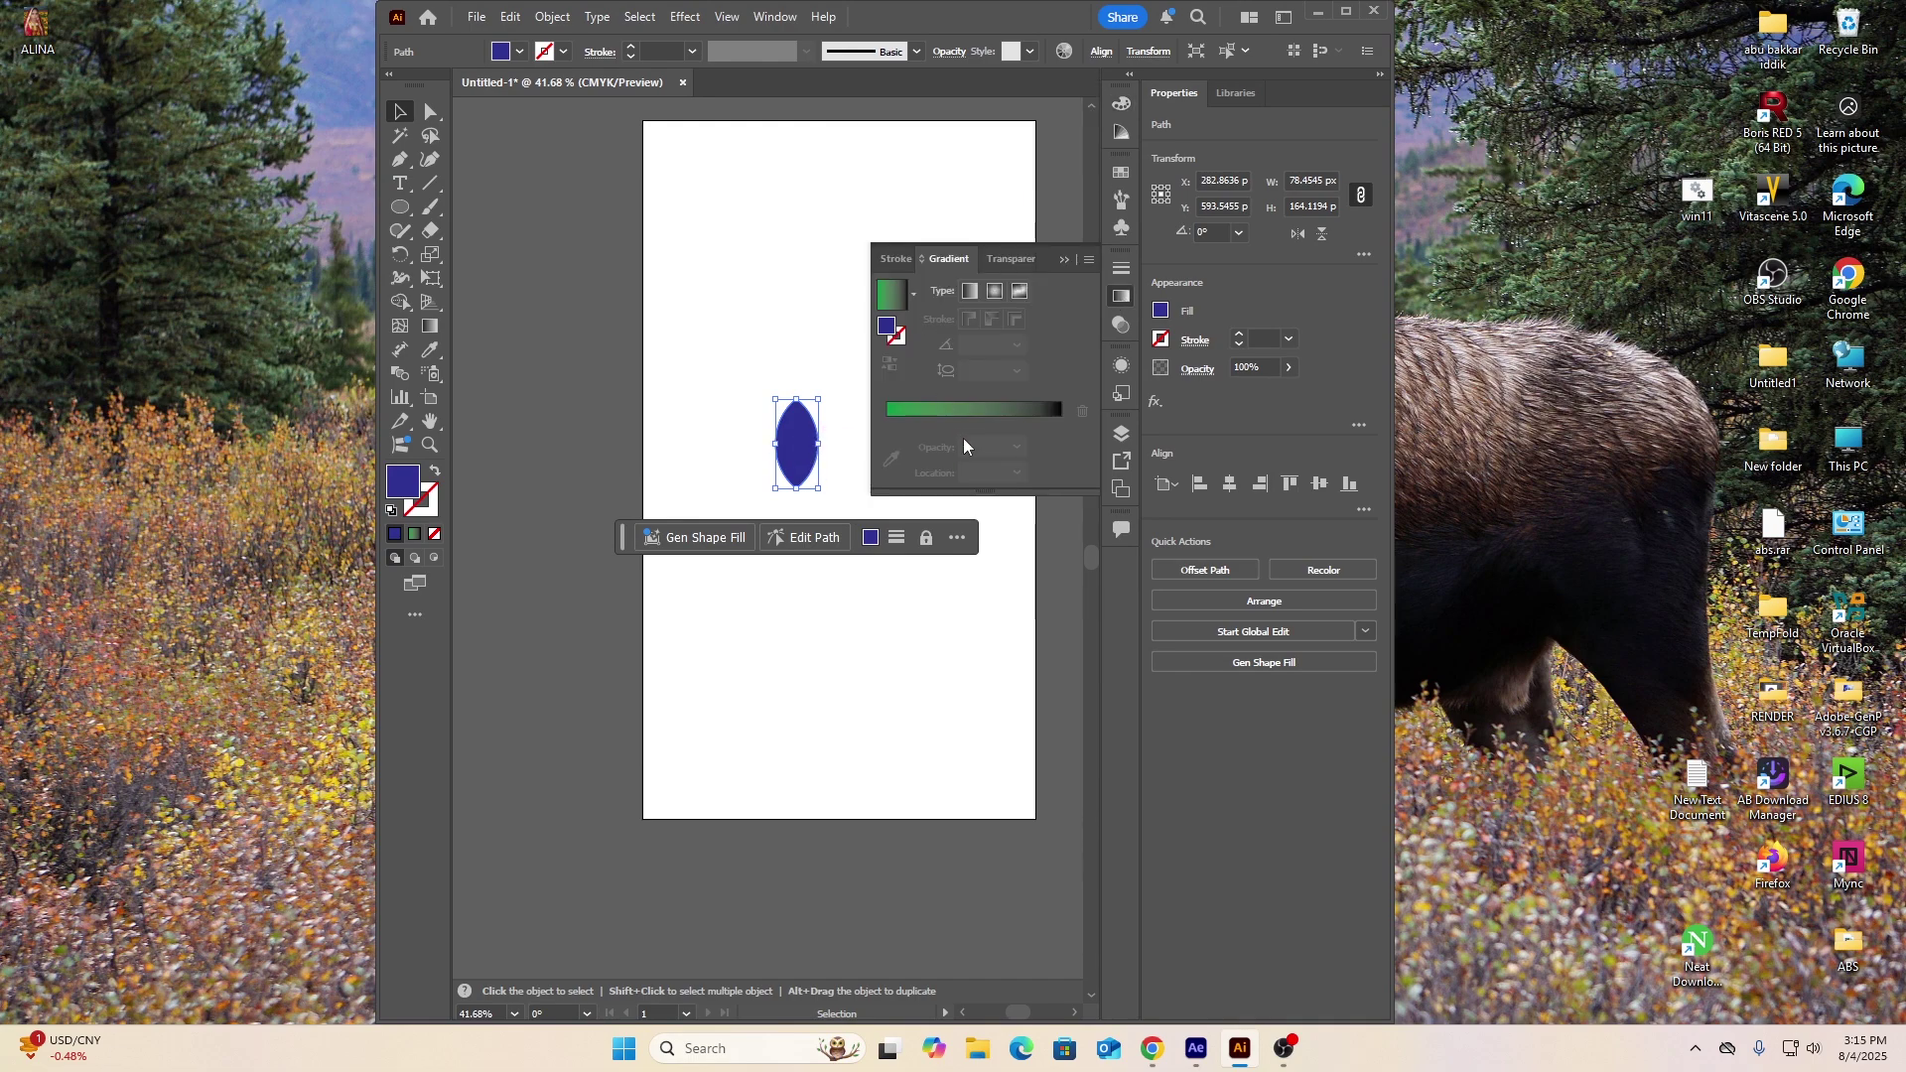
left_click(913, 293)
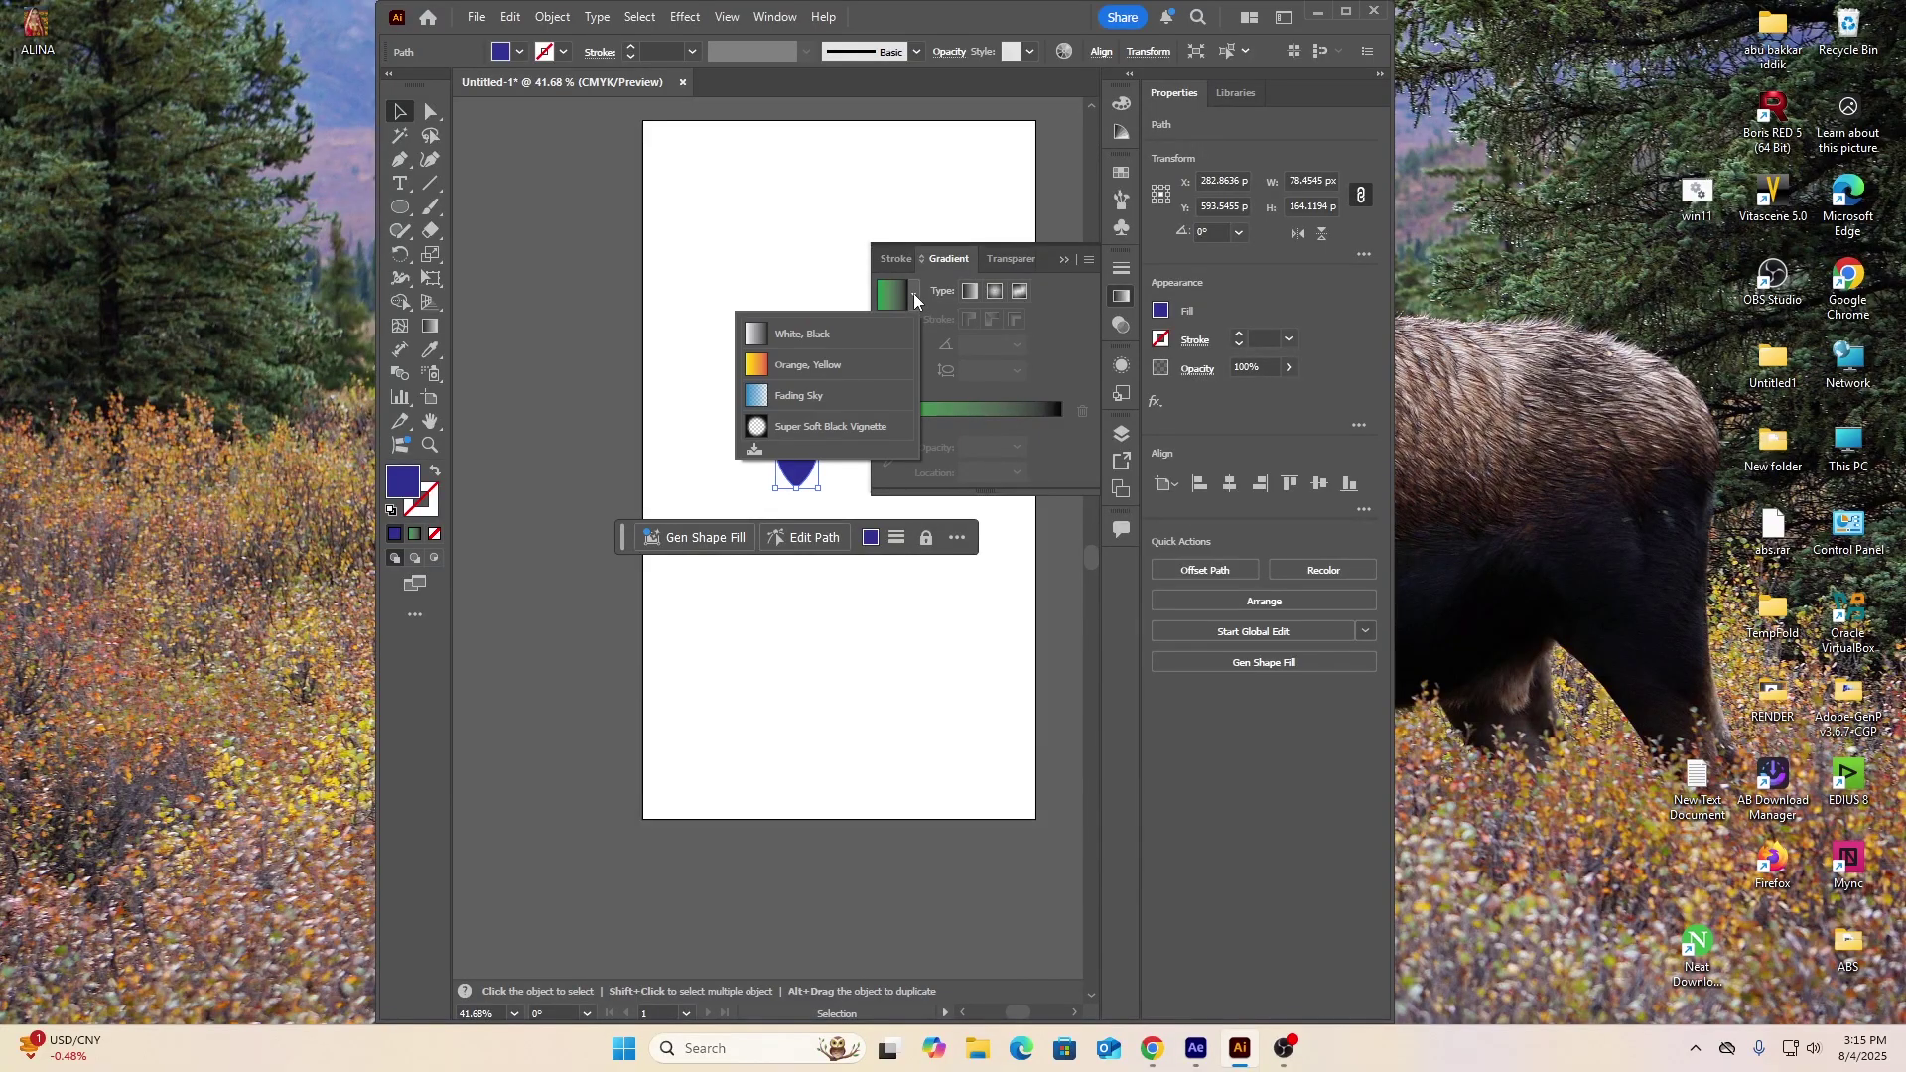
left_click(786, 338)
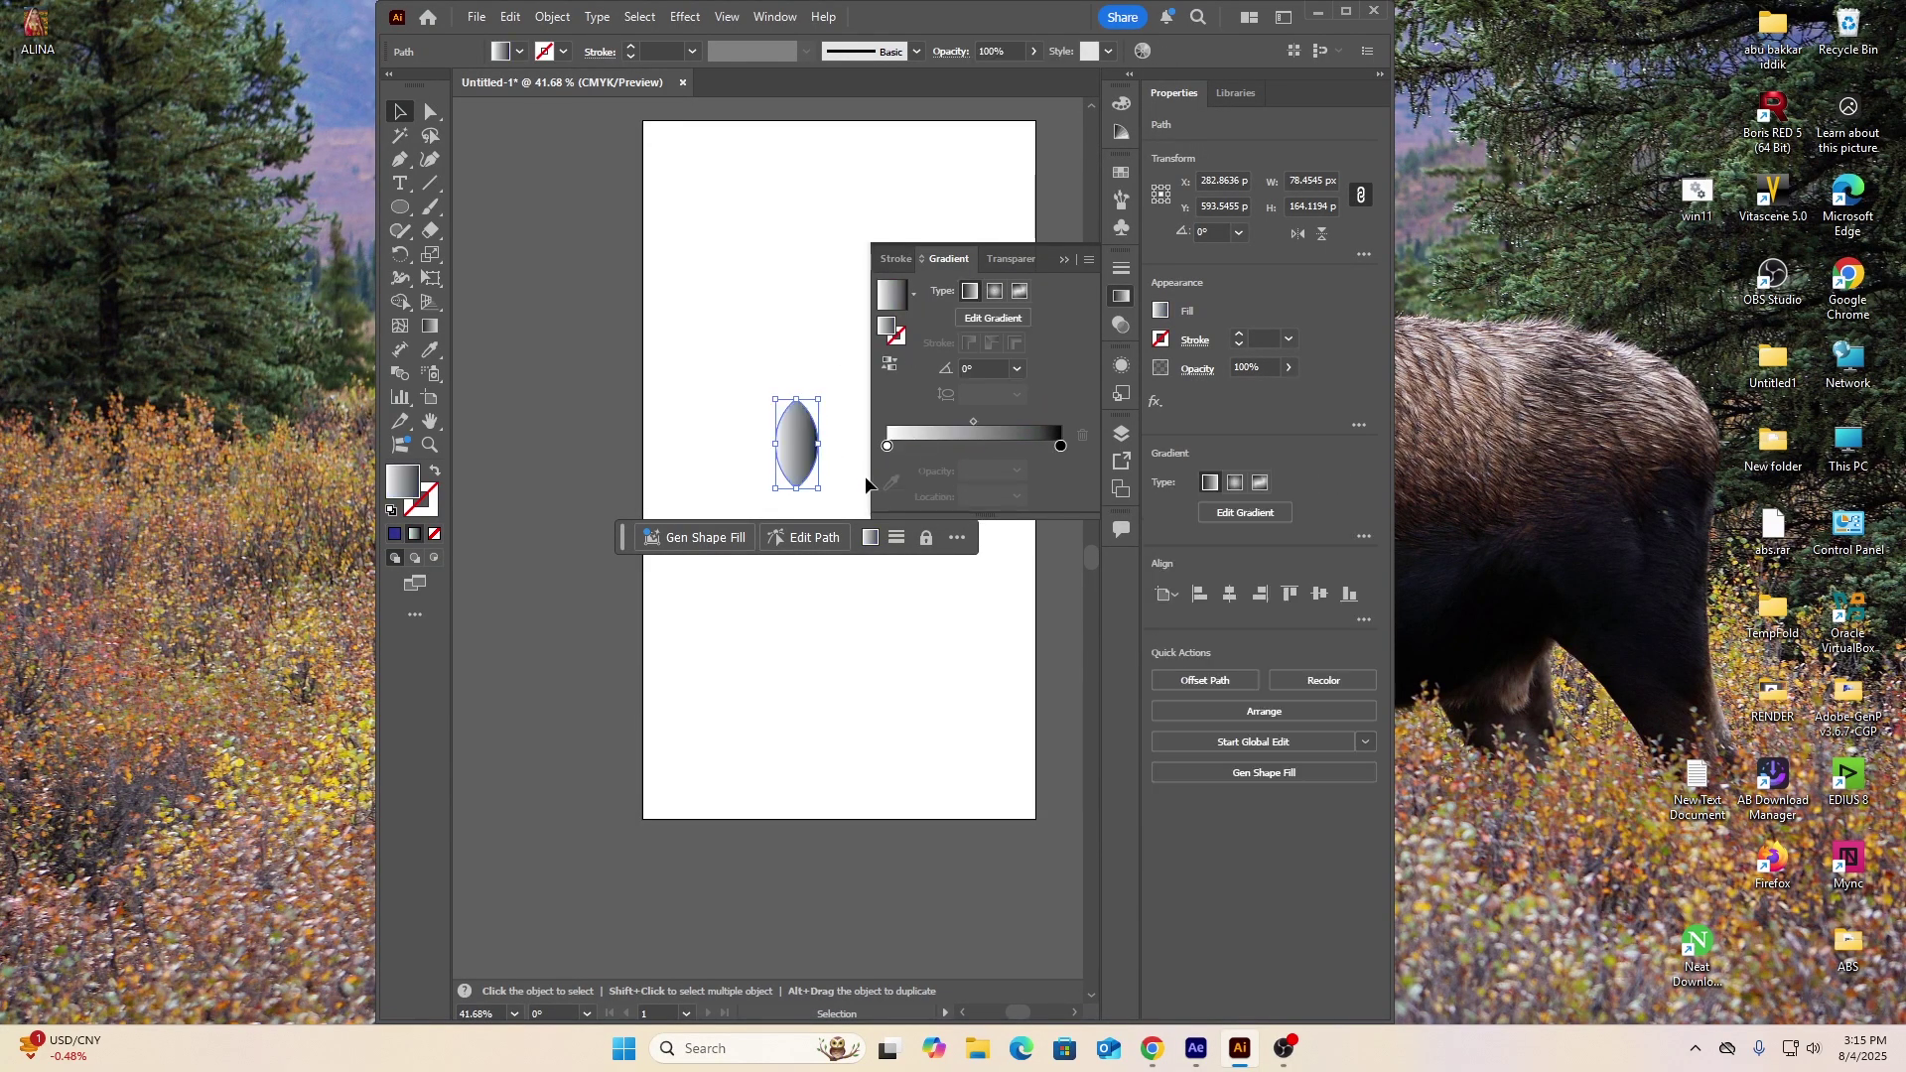
Redraw the petal's linear gradient vertically from its upper tip to its lower tip, at a -90° angle
left_click(1061, 258)
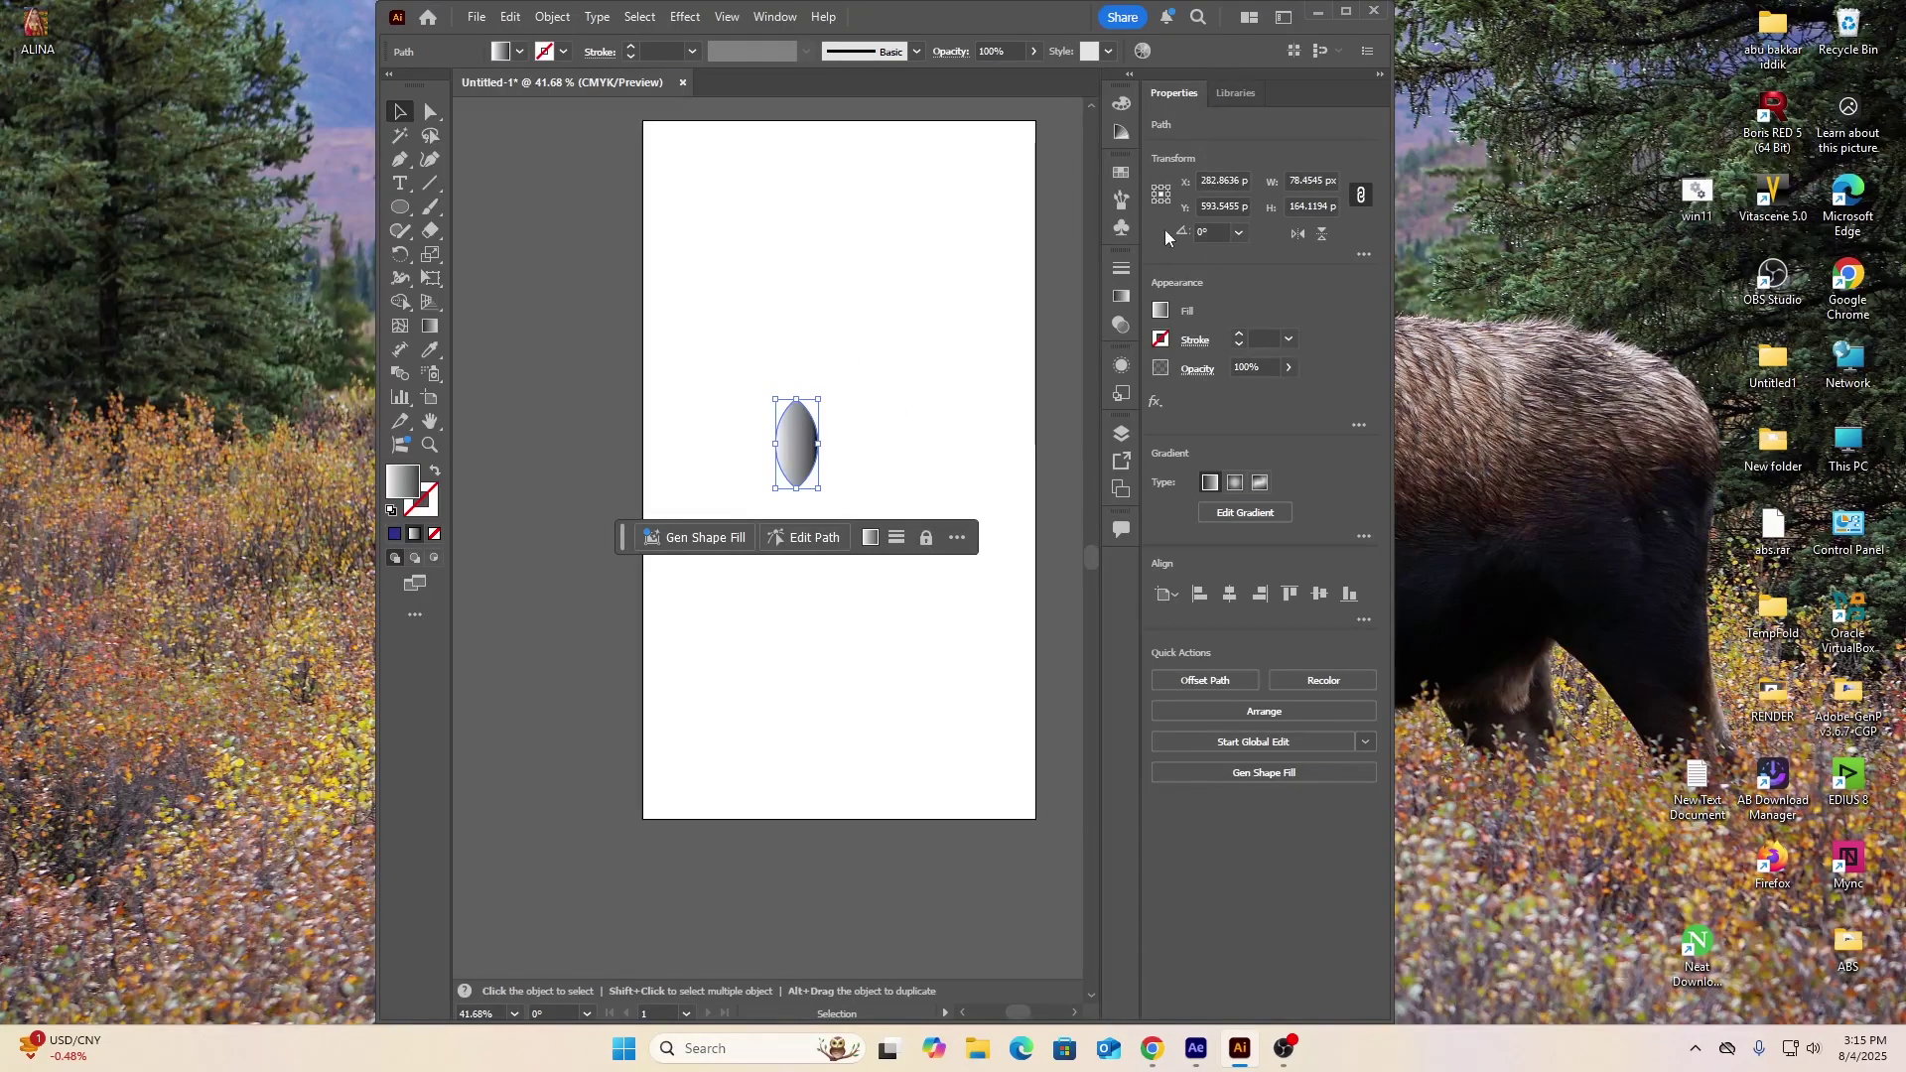
left_click(1123, 296)
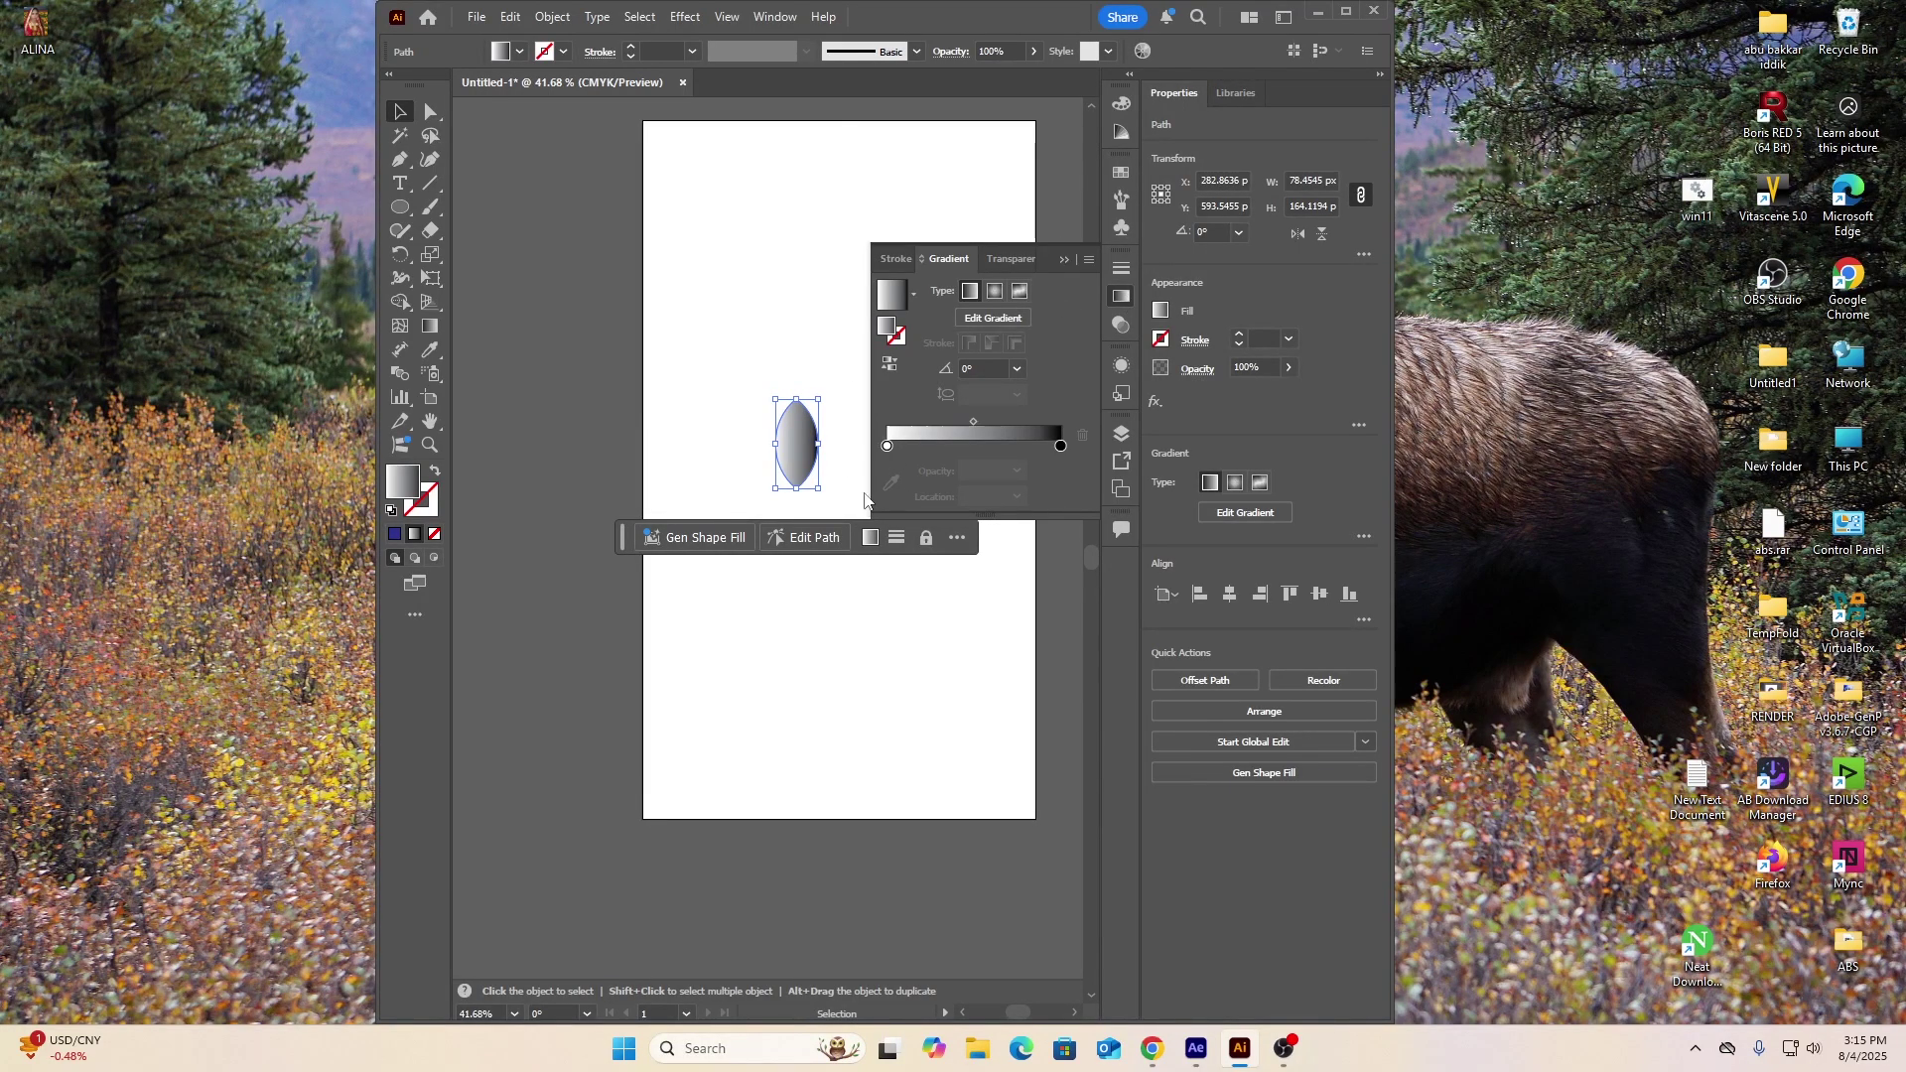
left_click(790, 332)
left_click_drag(725, 333, 851, 504)
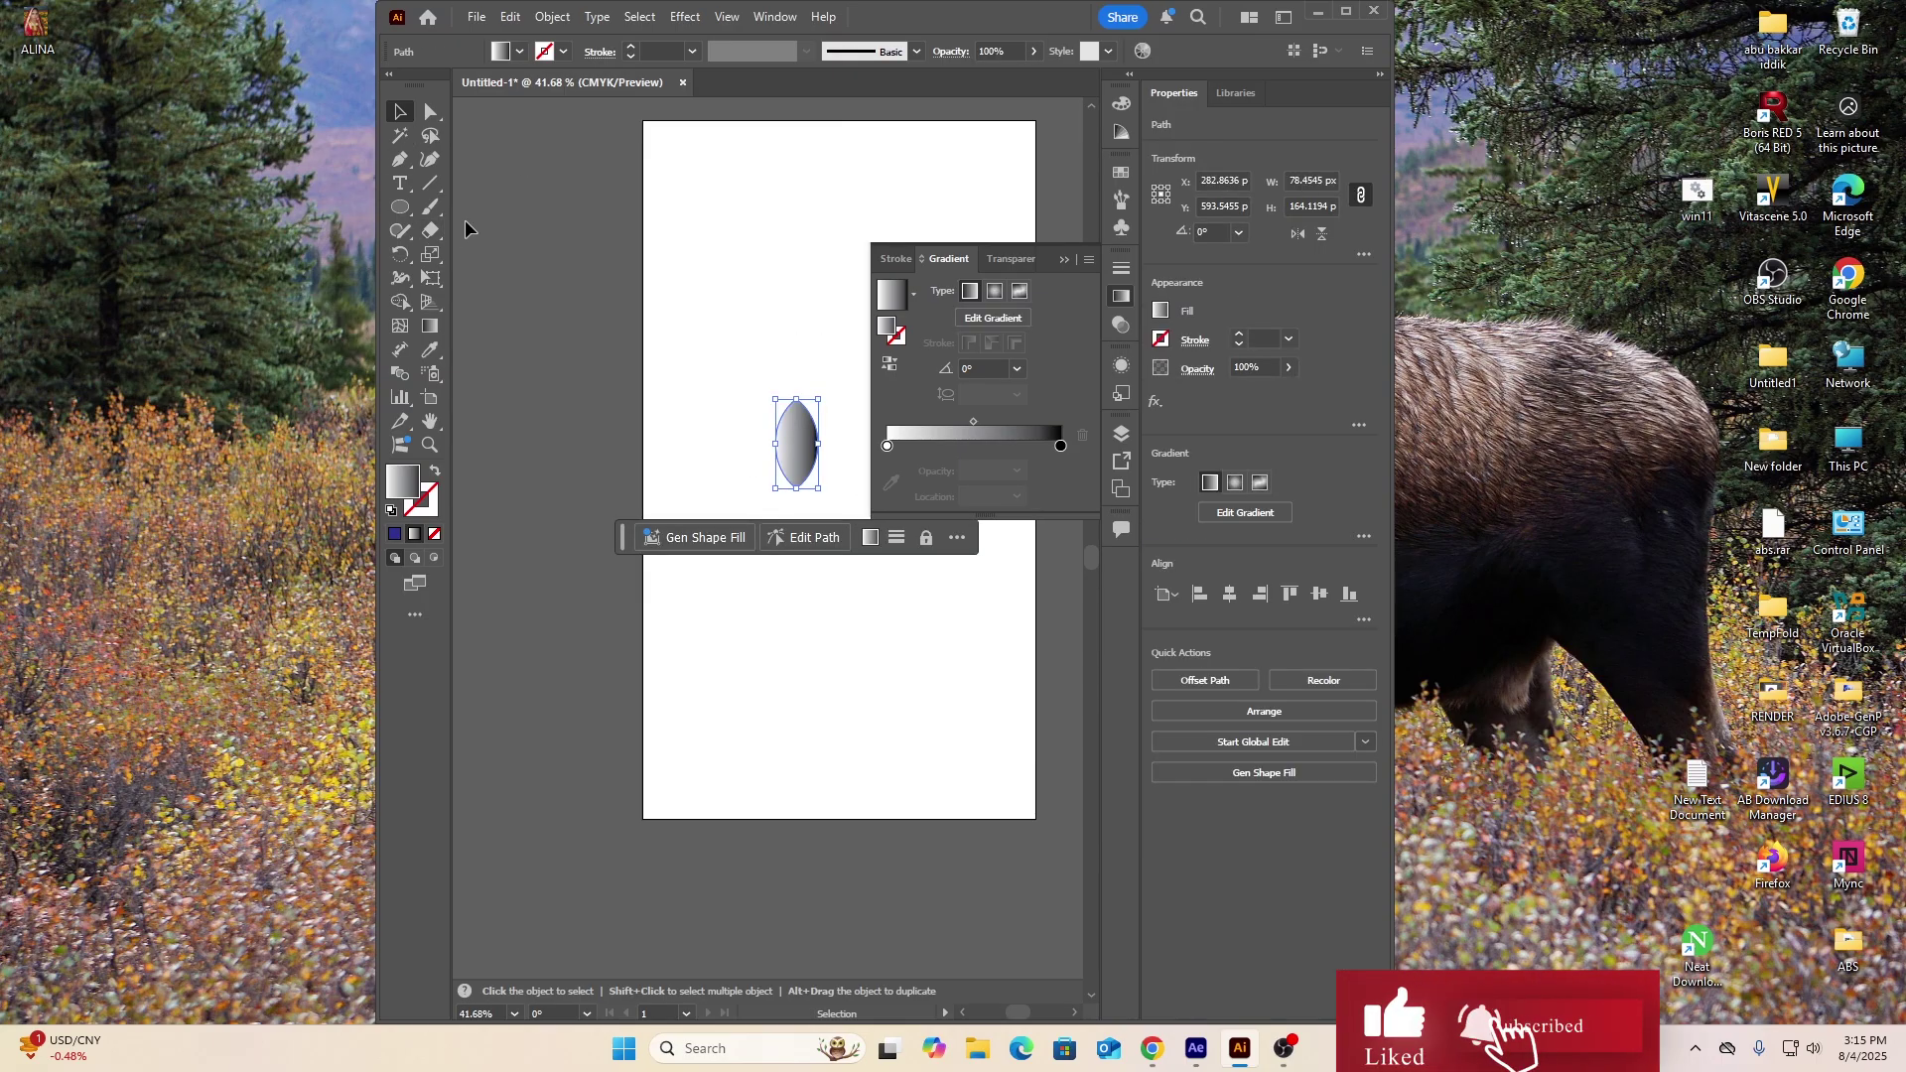
left_click(431, 327)
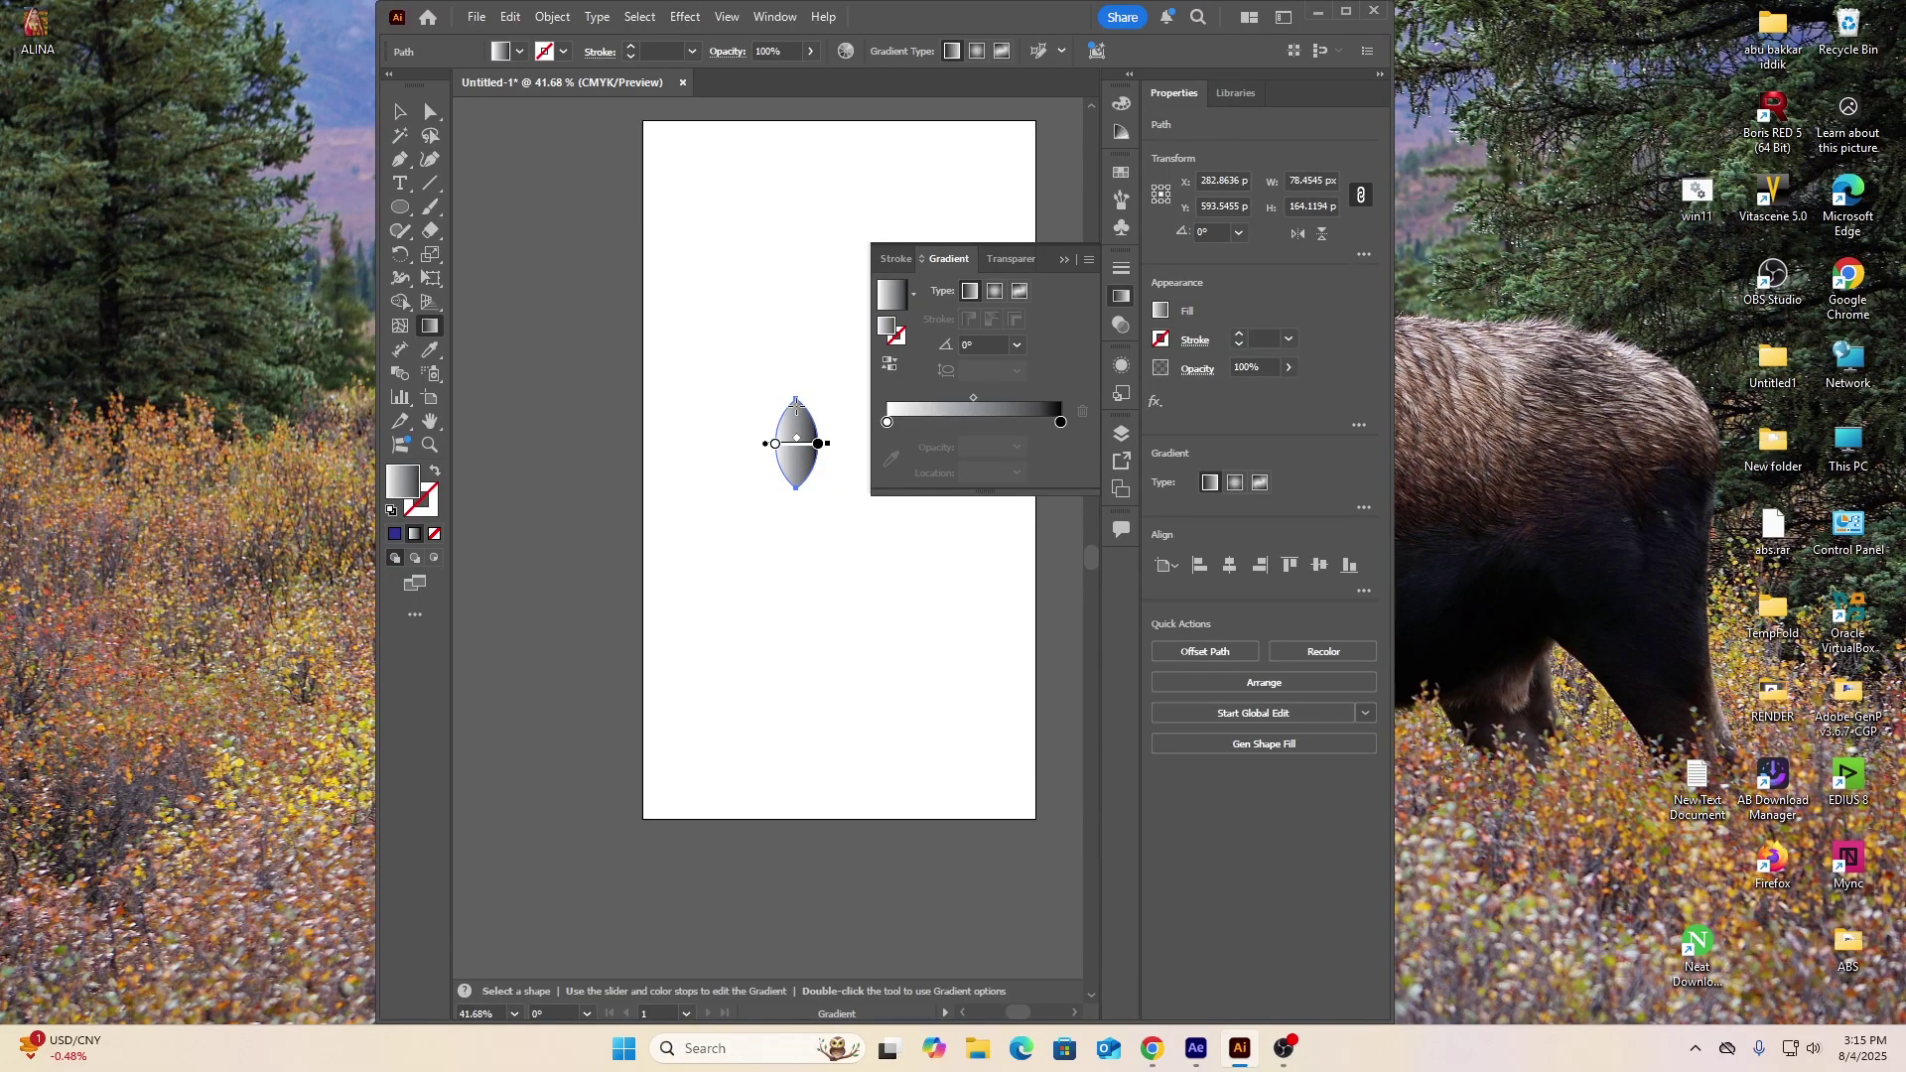
left_click_drag(795, 402, 796, 494)
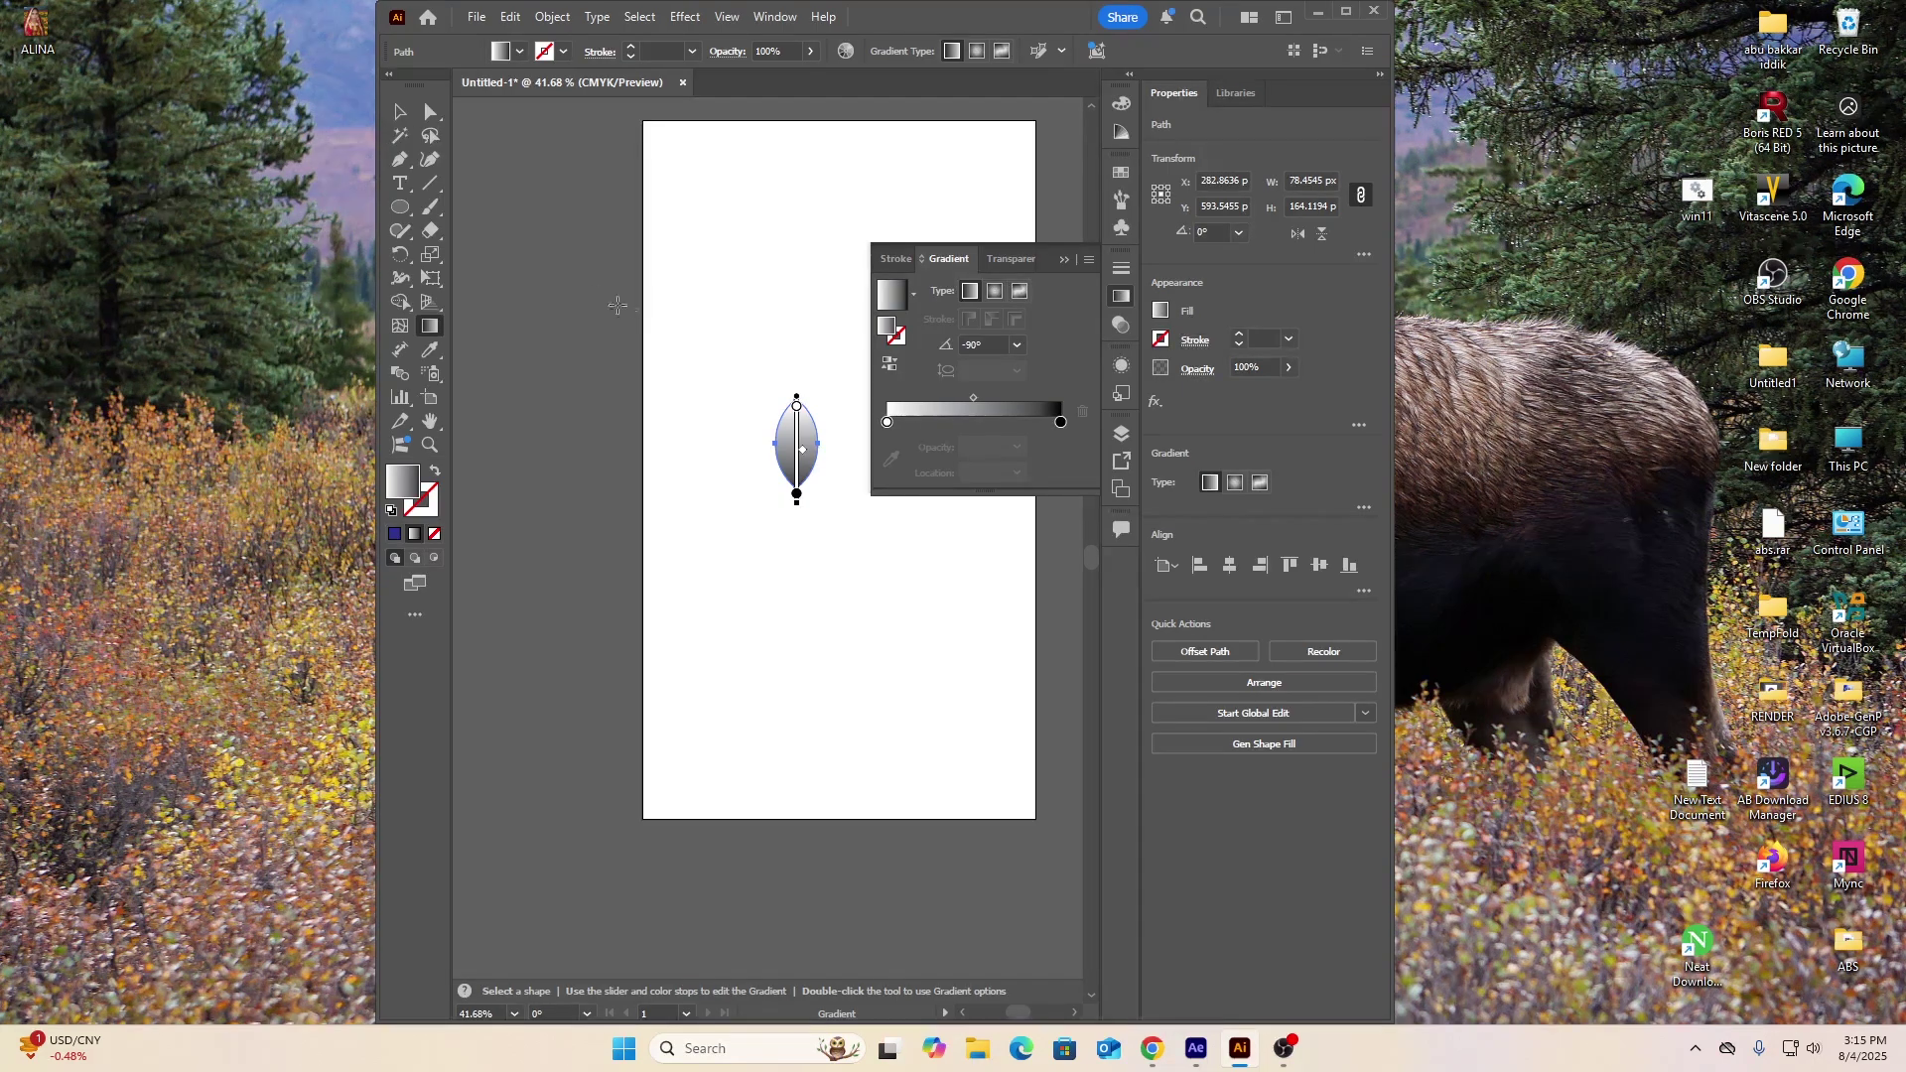
left_click(400, 112)
left_click(659, 299)
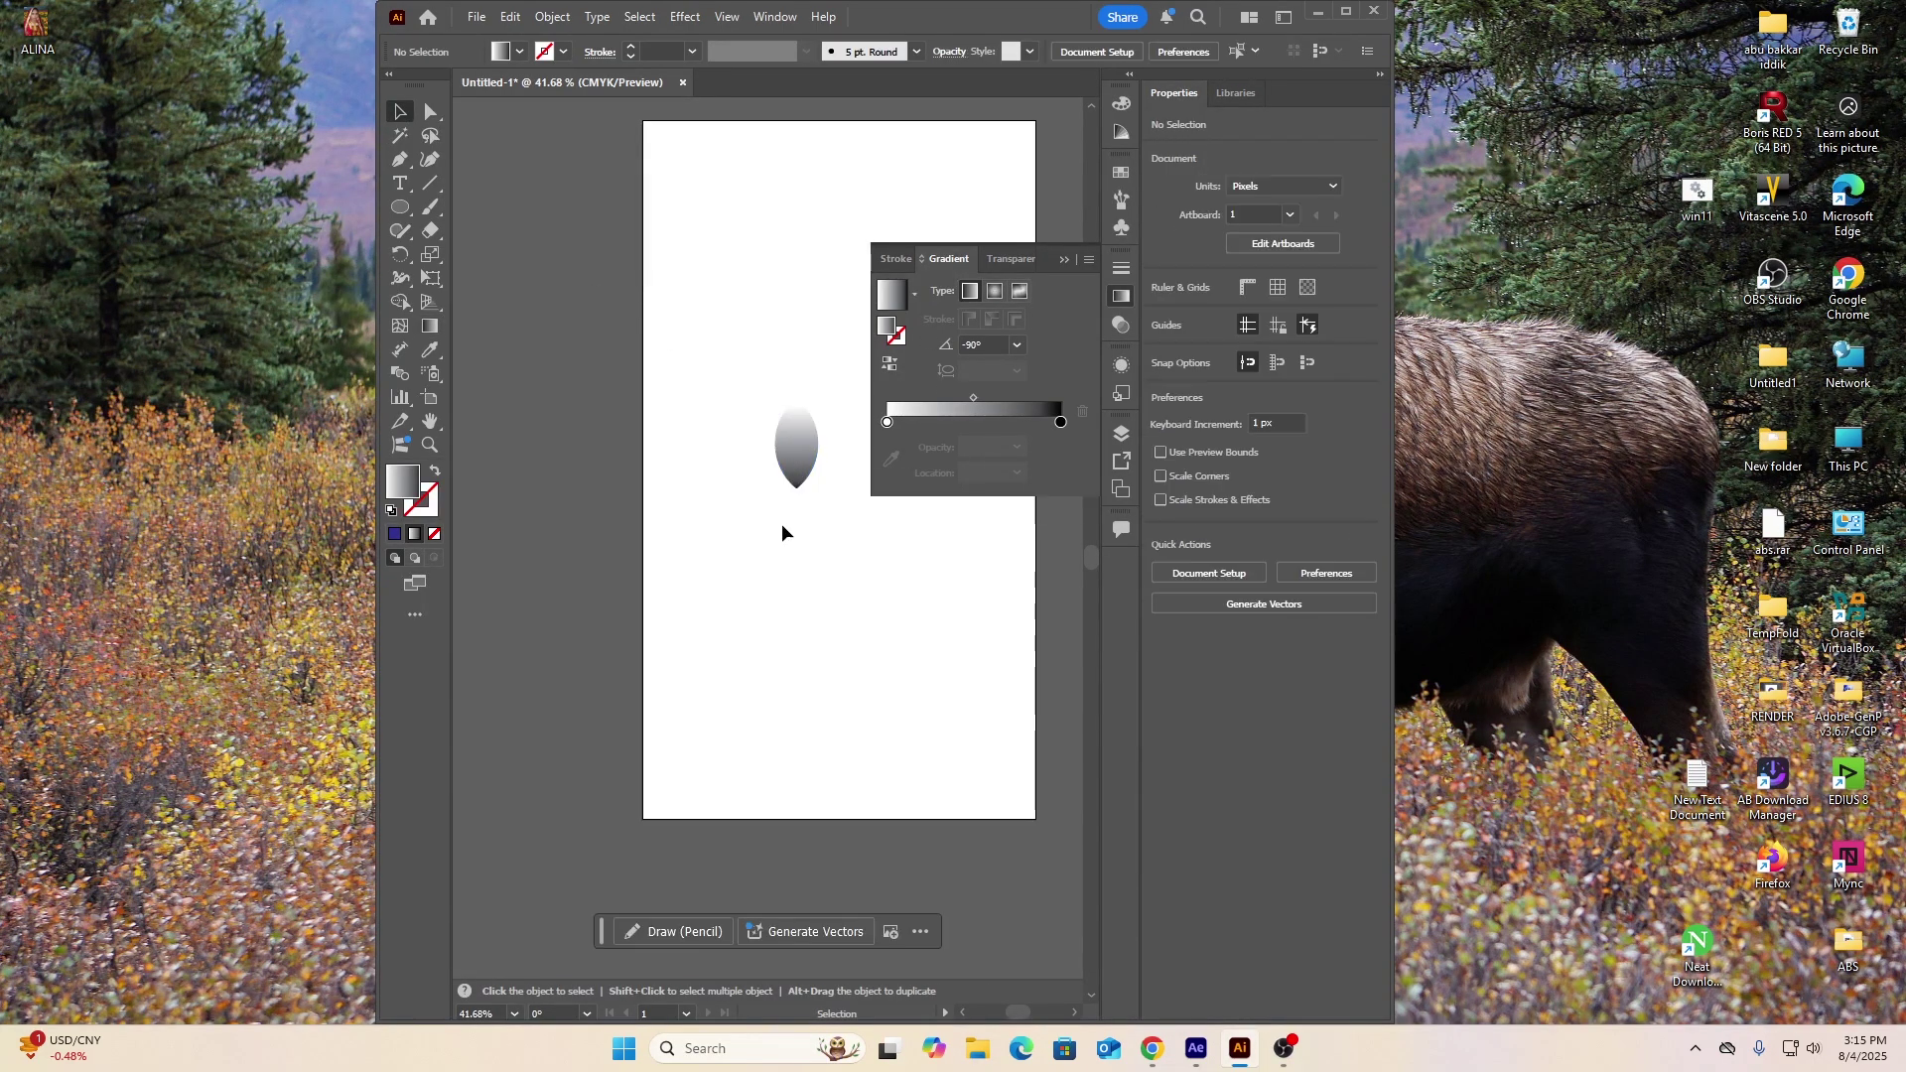
Change the white stop of the petal's gradient to the light blue (cyan) swatch
left_click_drag(730, 351, 842, 532)
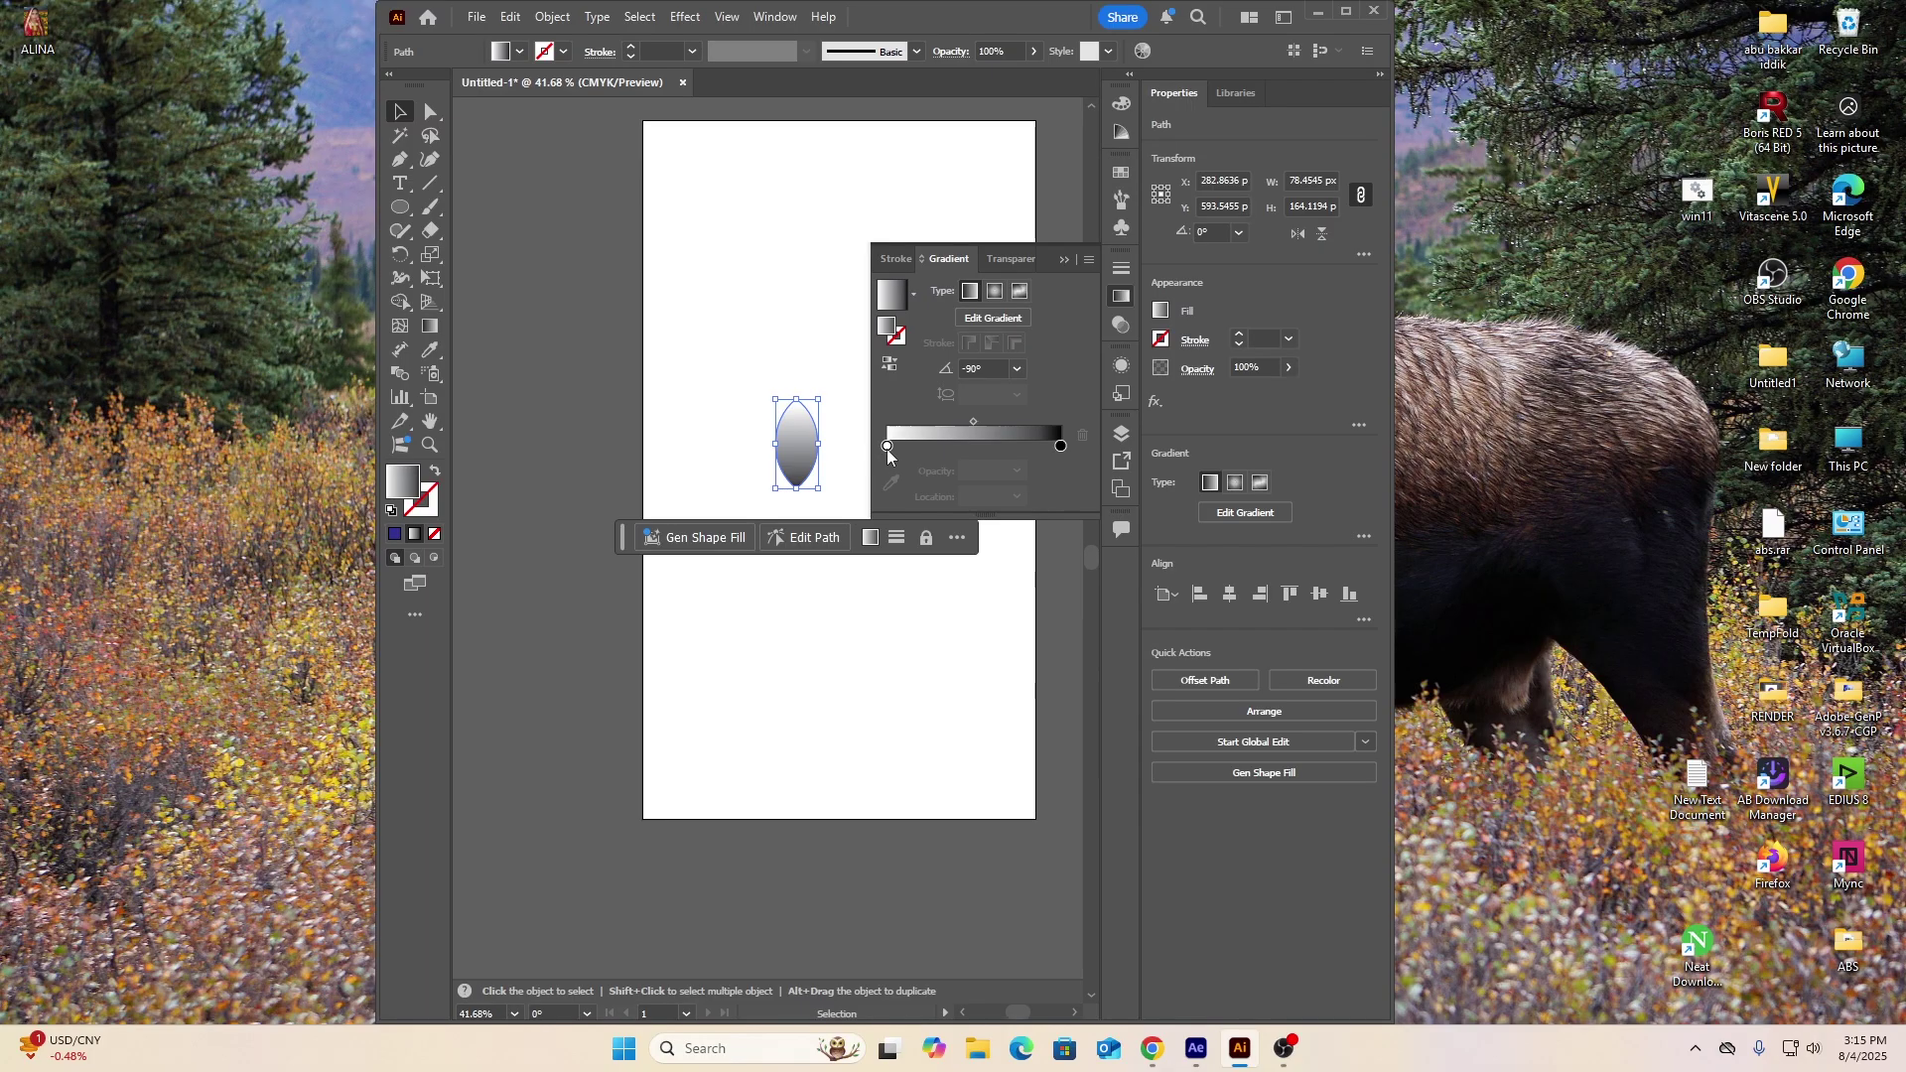
double_click(886, 445)
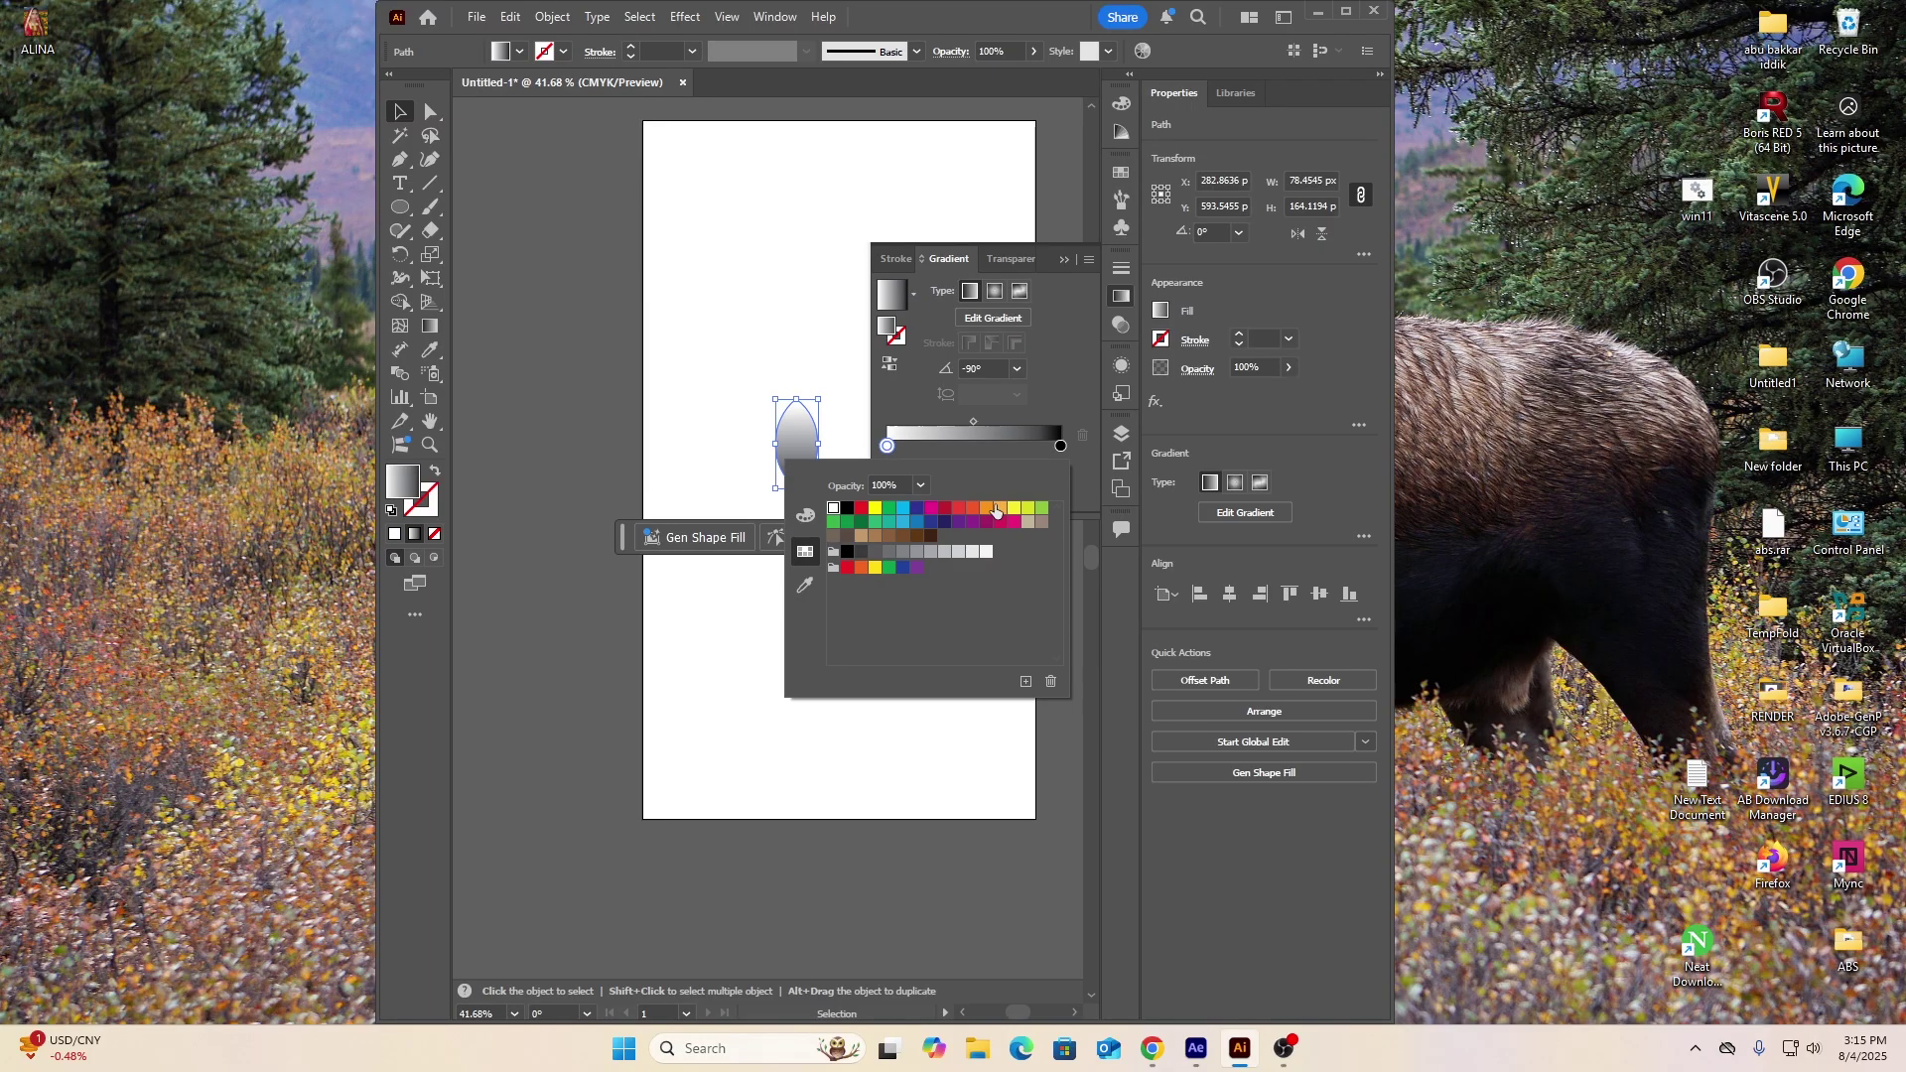
left_click(902, 507)
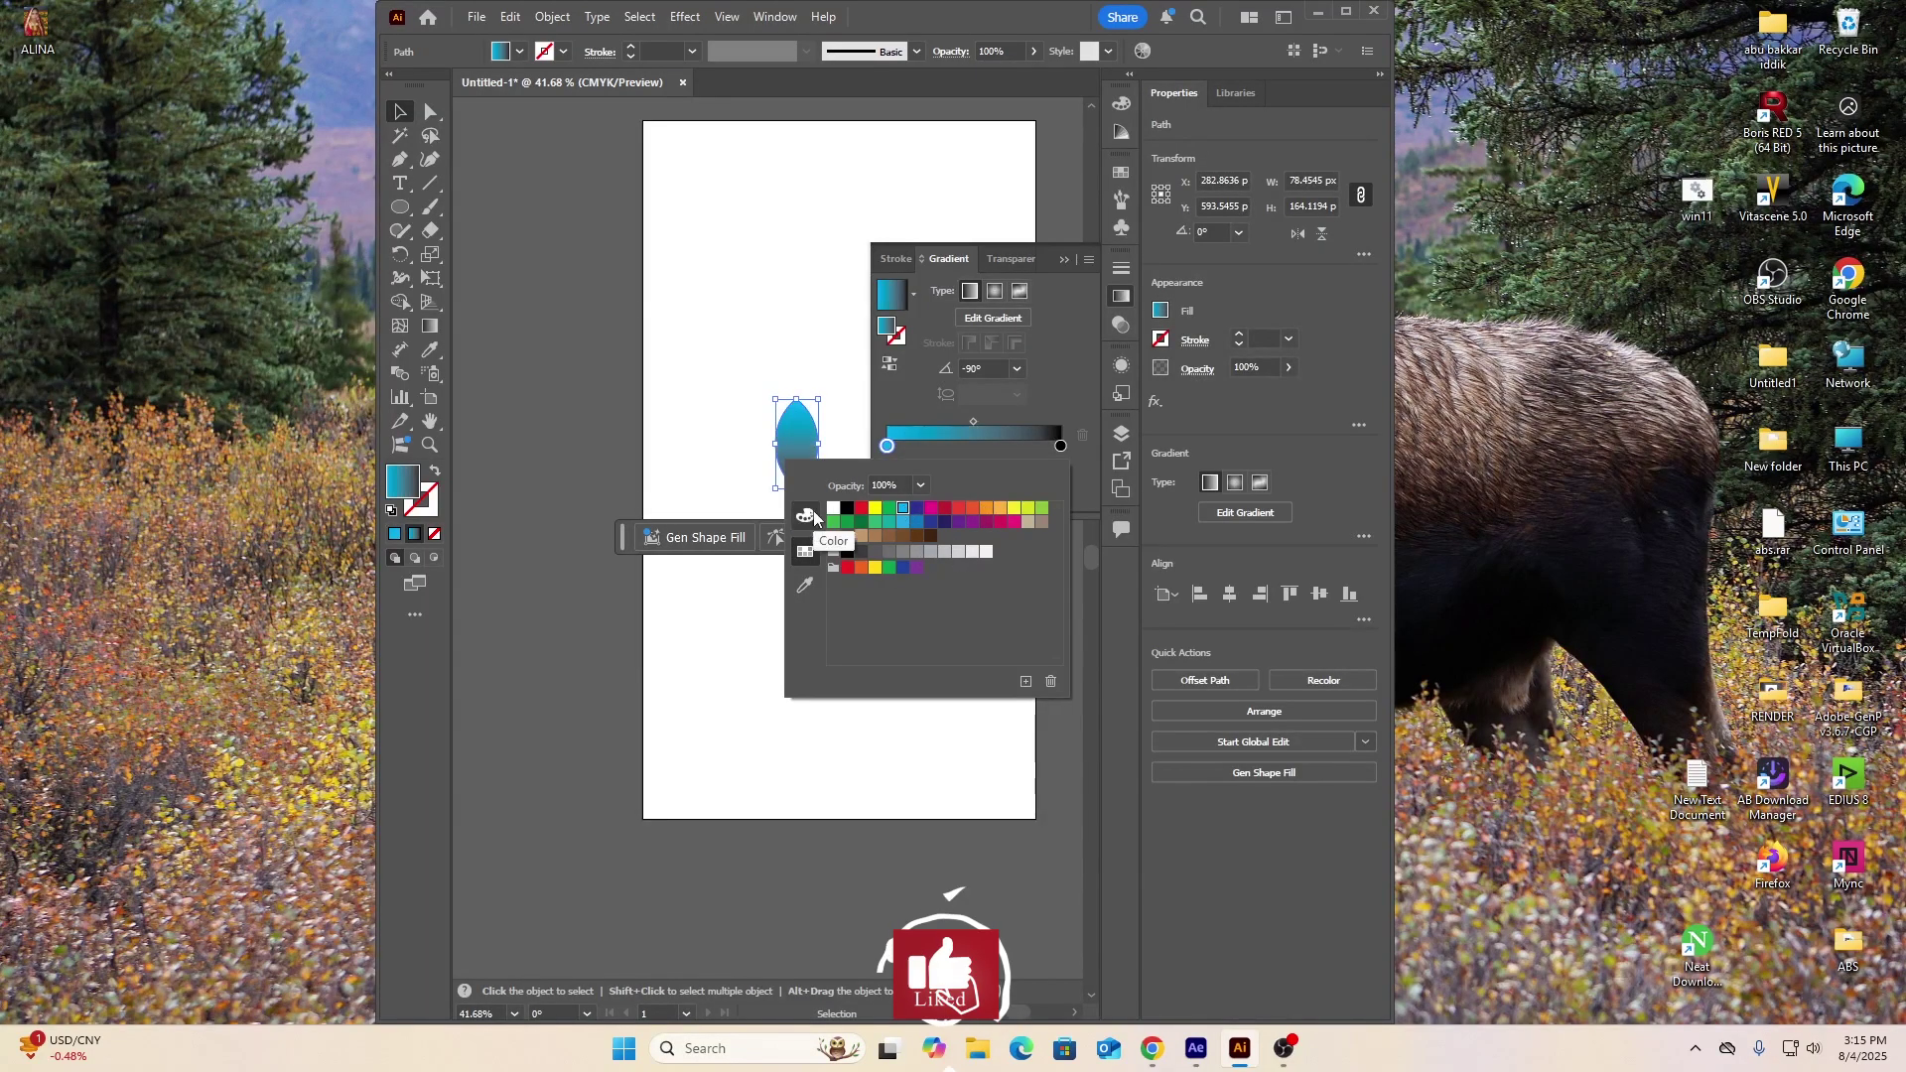
left_click(717, 330)
left_click(718, 332)
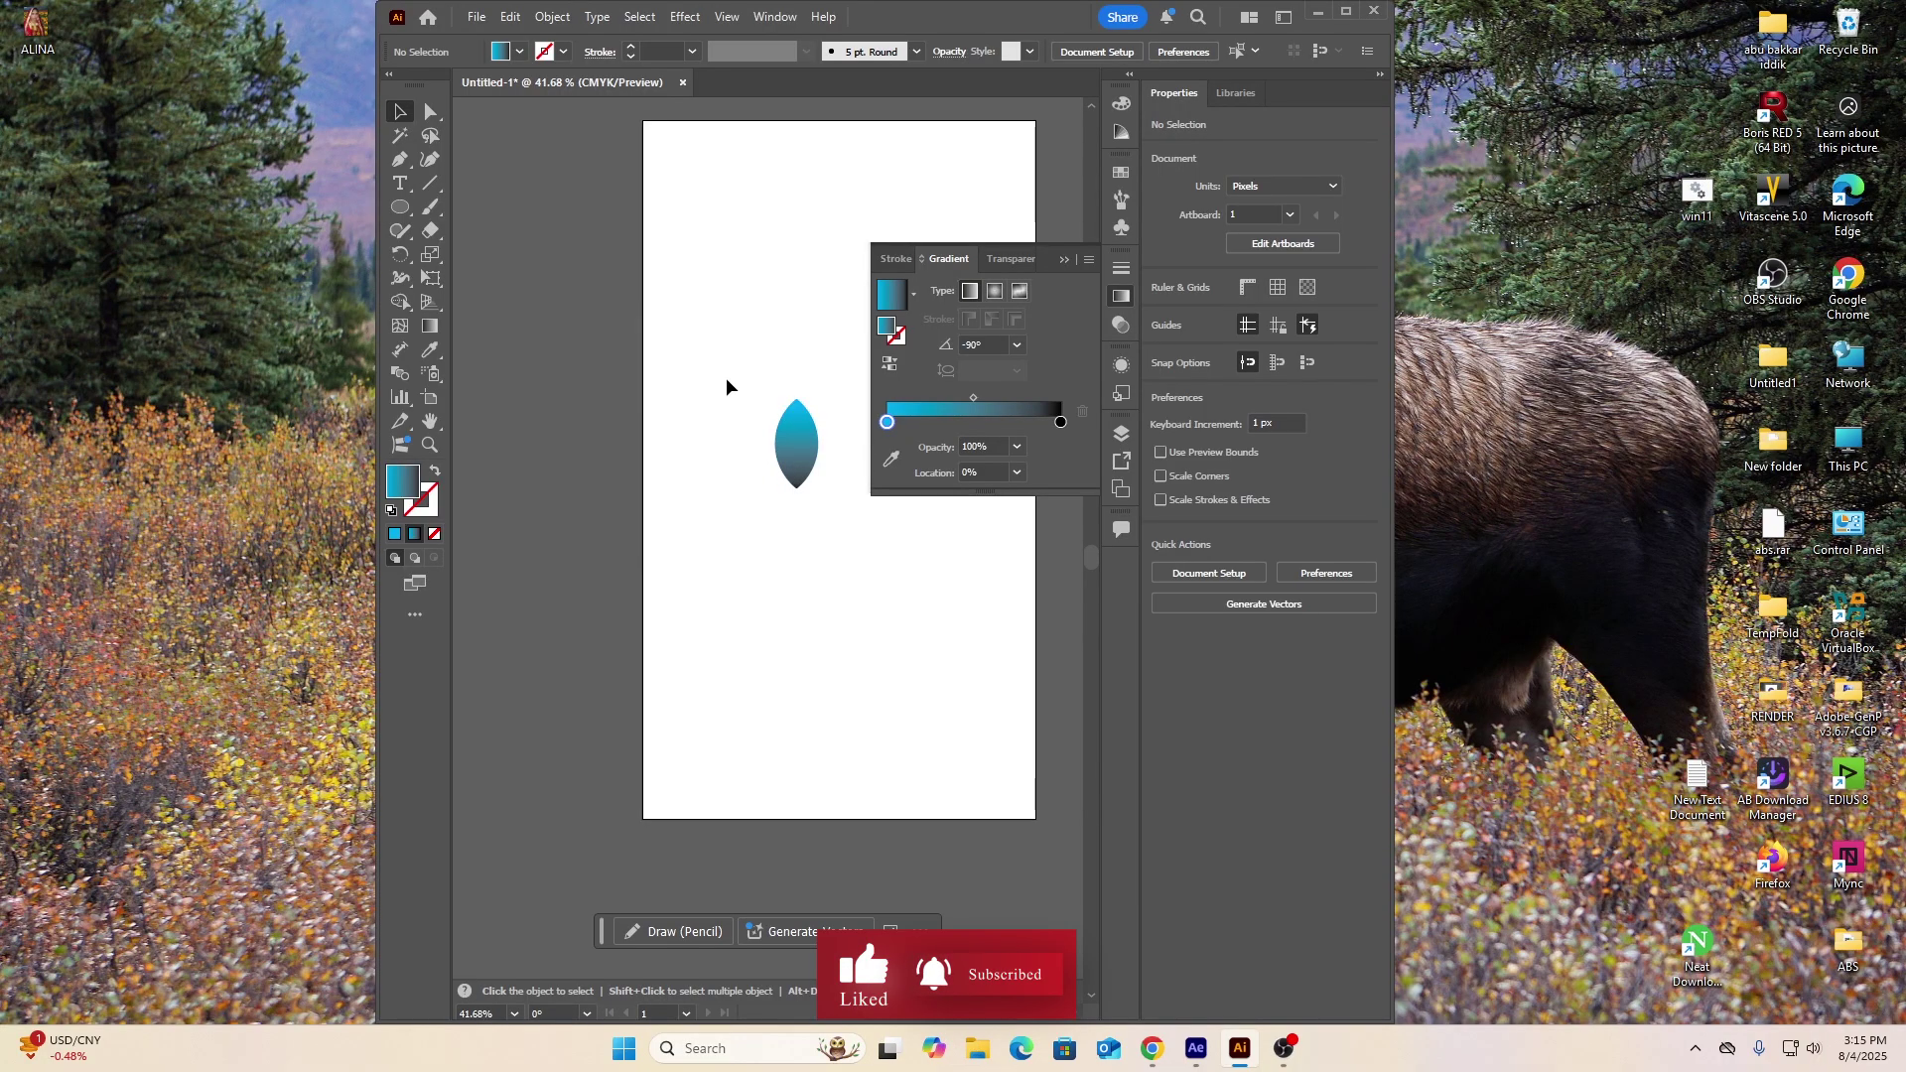
left_click(1064, 259)
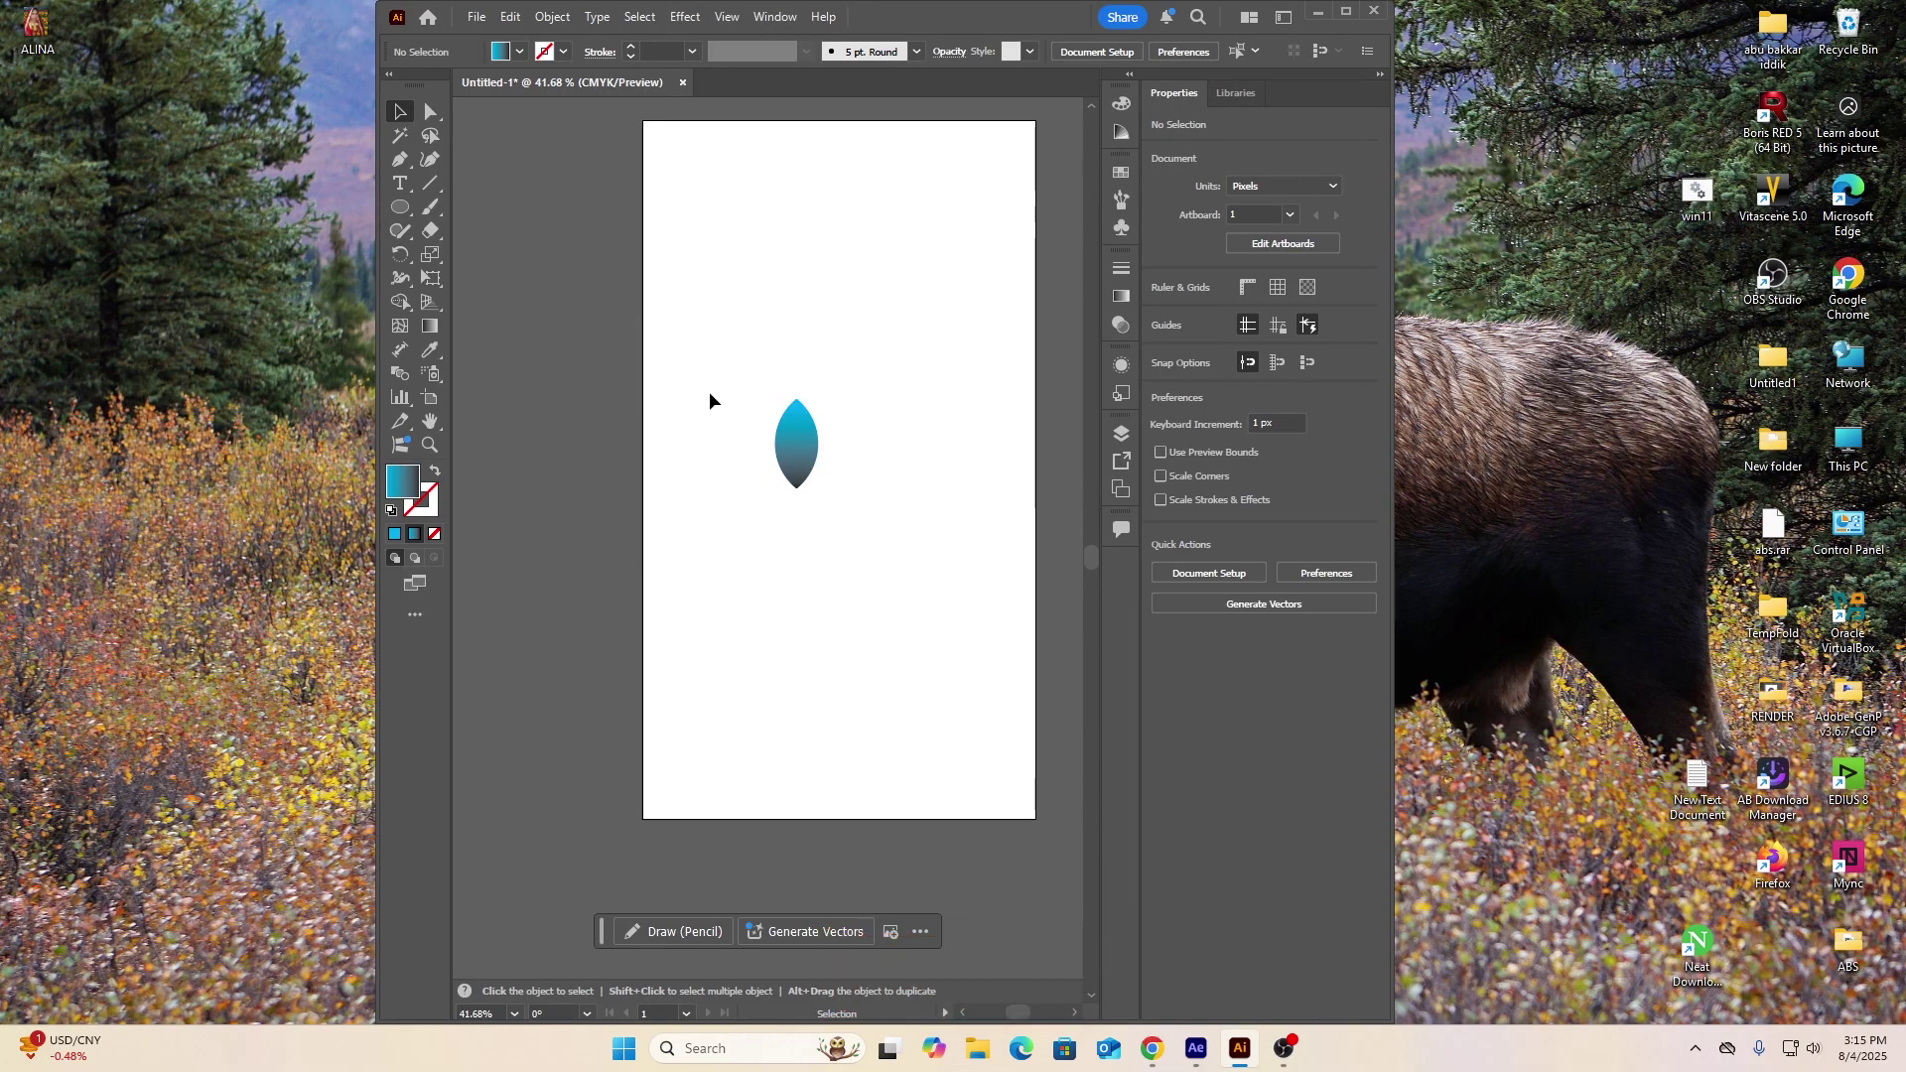
Move the petal to about X 348 px, Y 526 px, then paste a copy in front and place it directly below at about Y 722 px
left_click_drag(709, 401, 906, 551)
left_click_drag(794, 449, 832, 413)
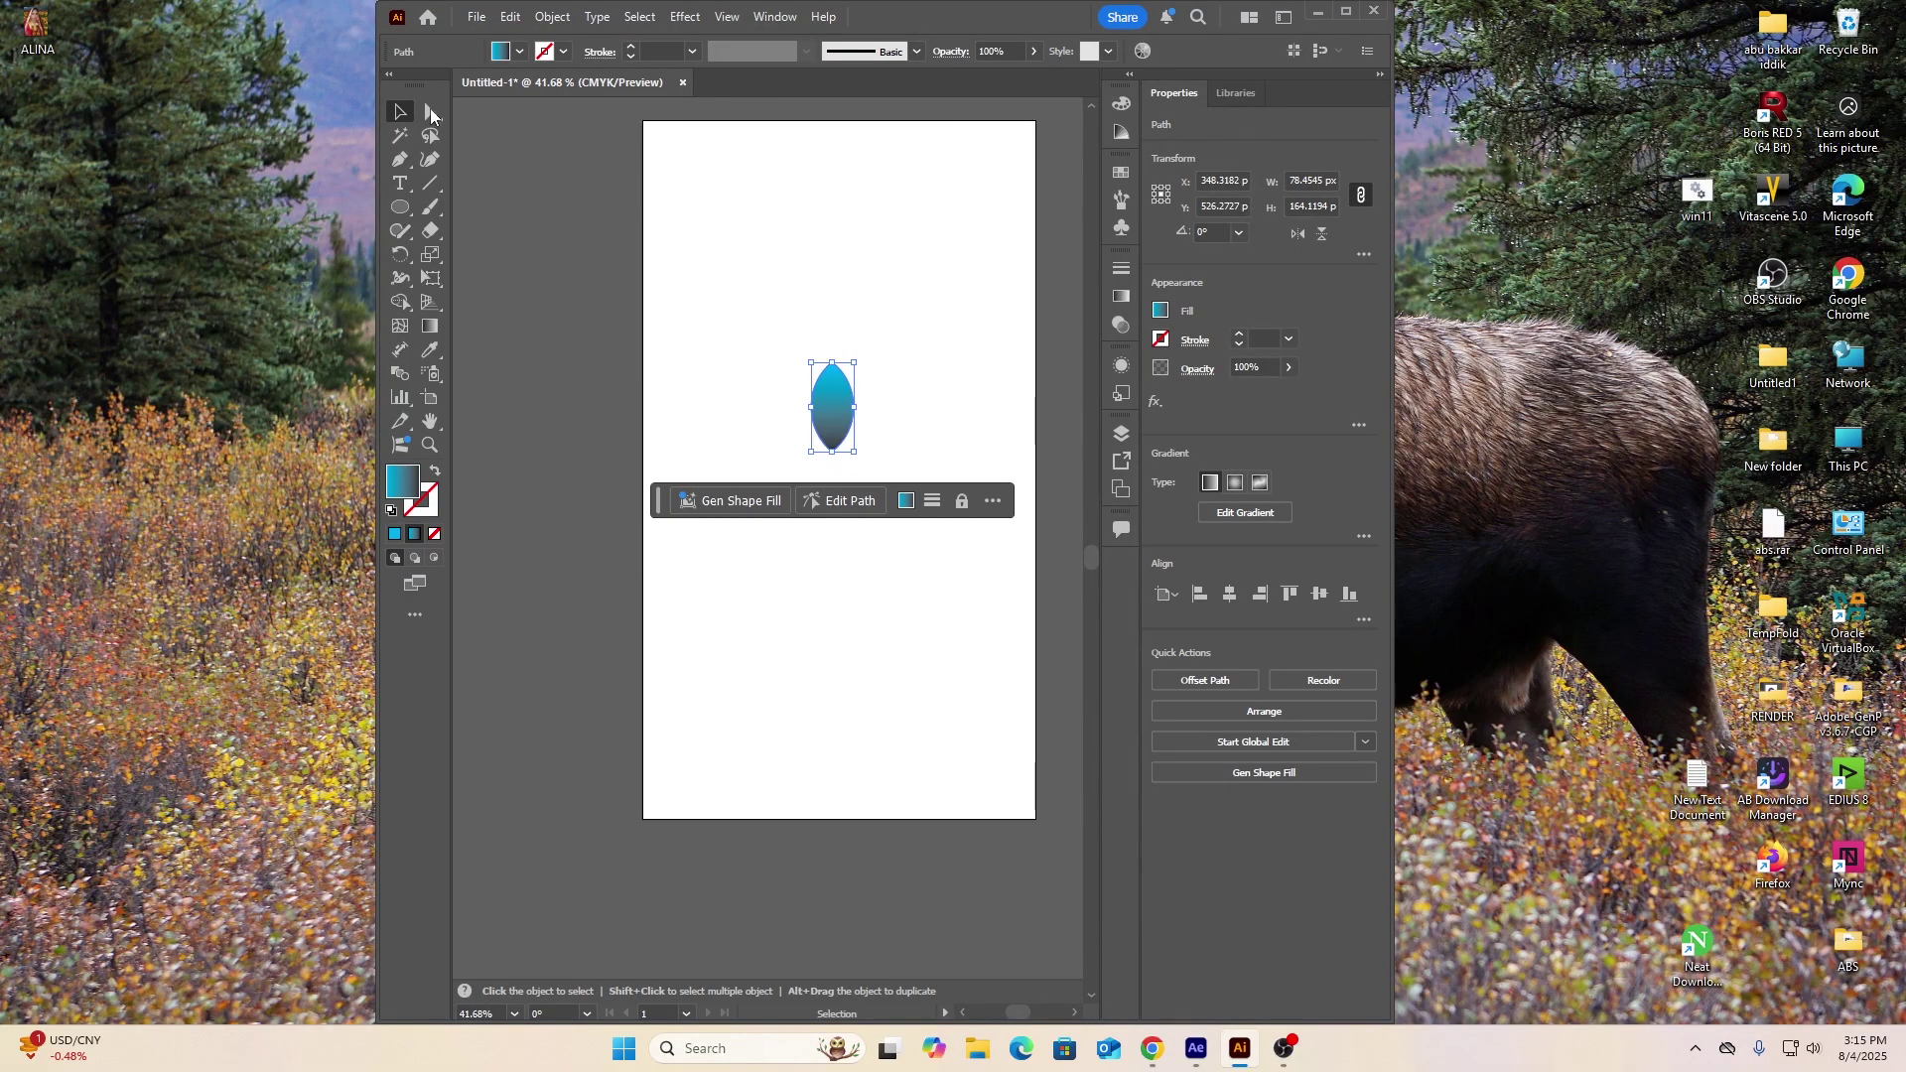
left_click(510, 17)
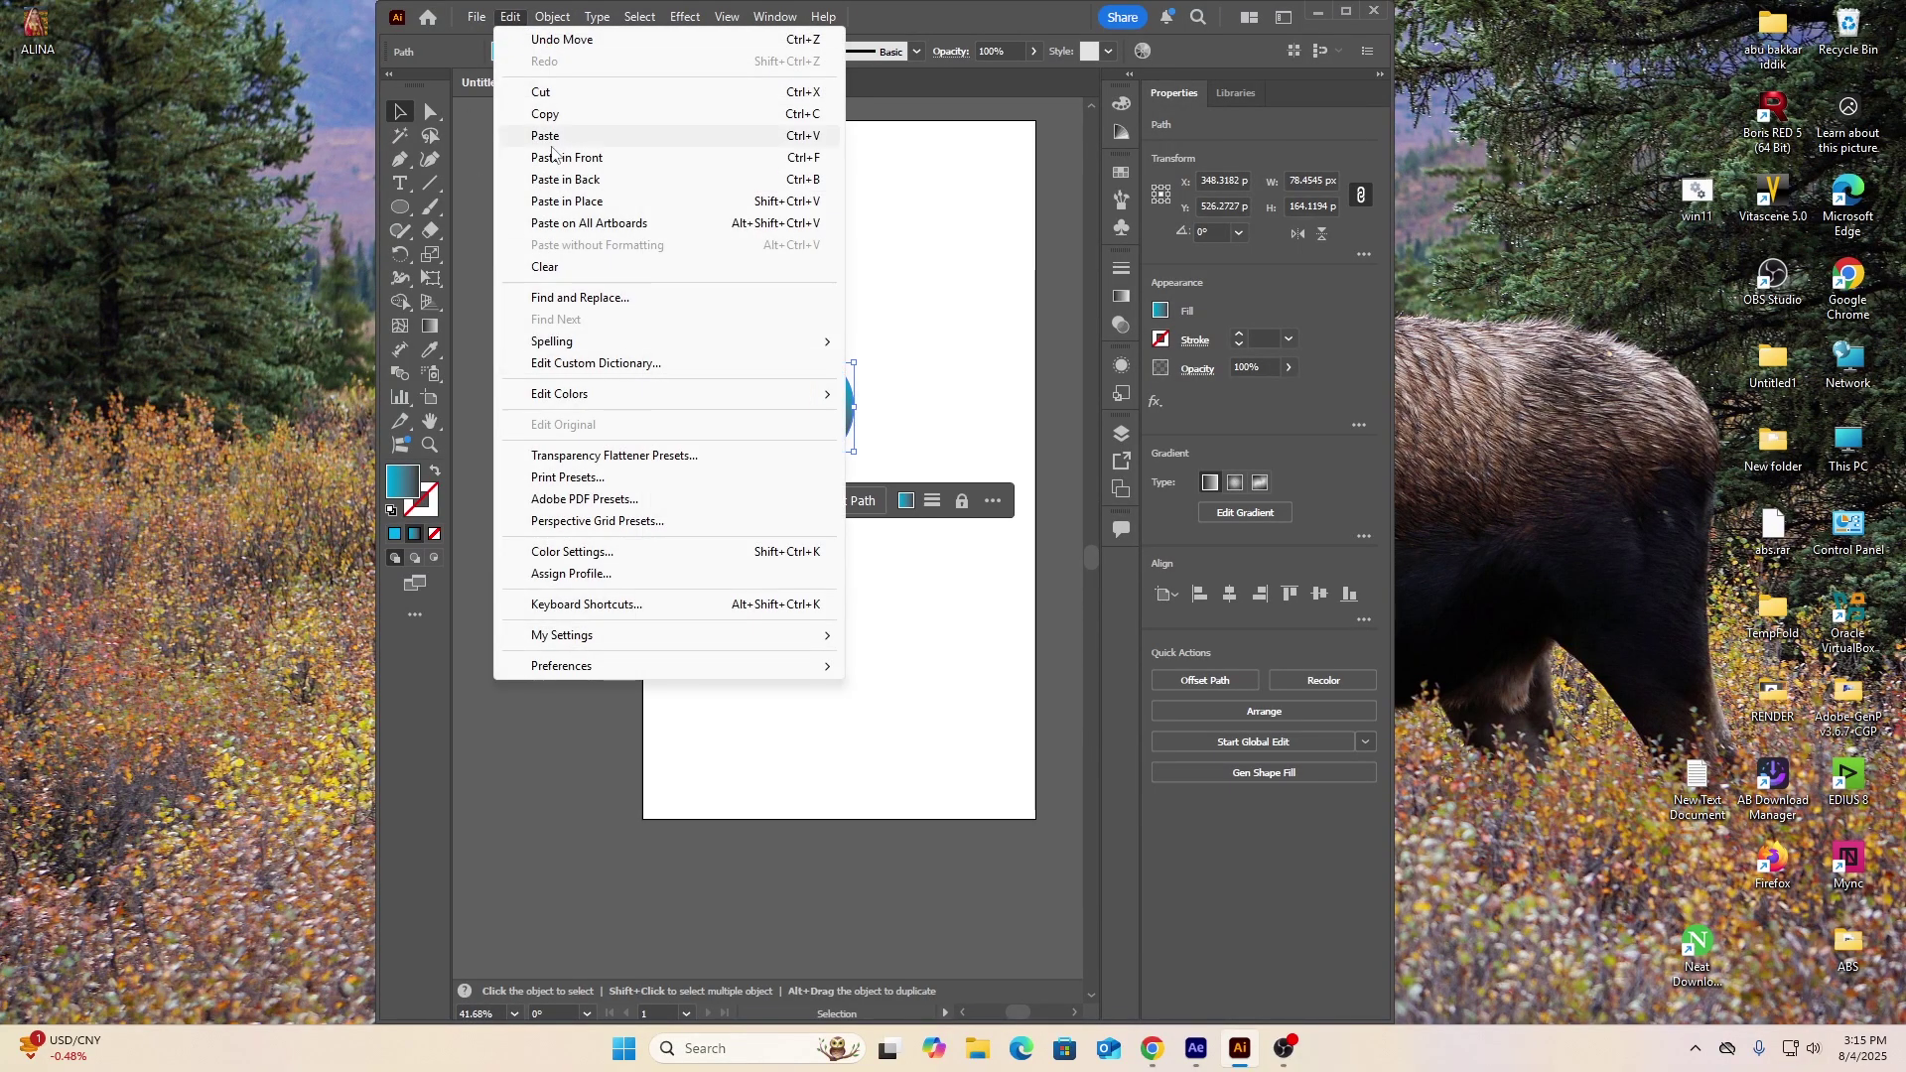
left_click(545, 113)
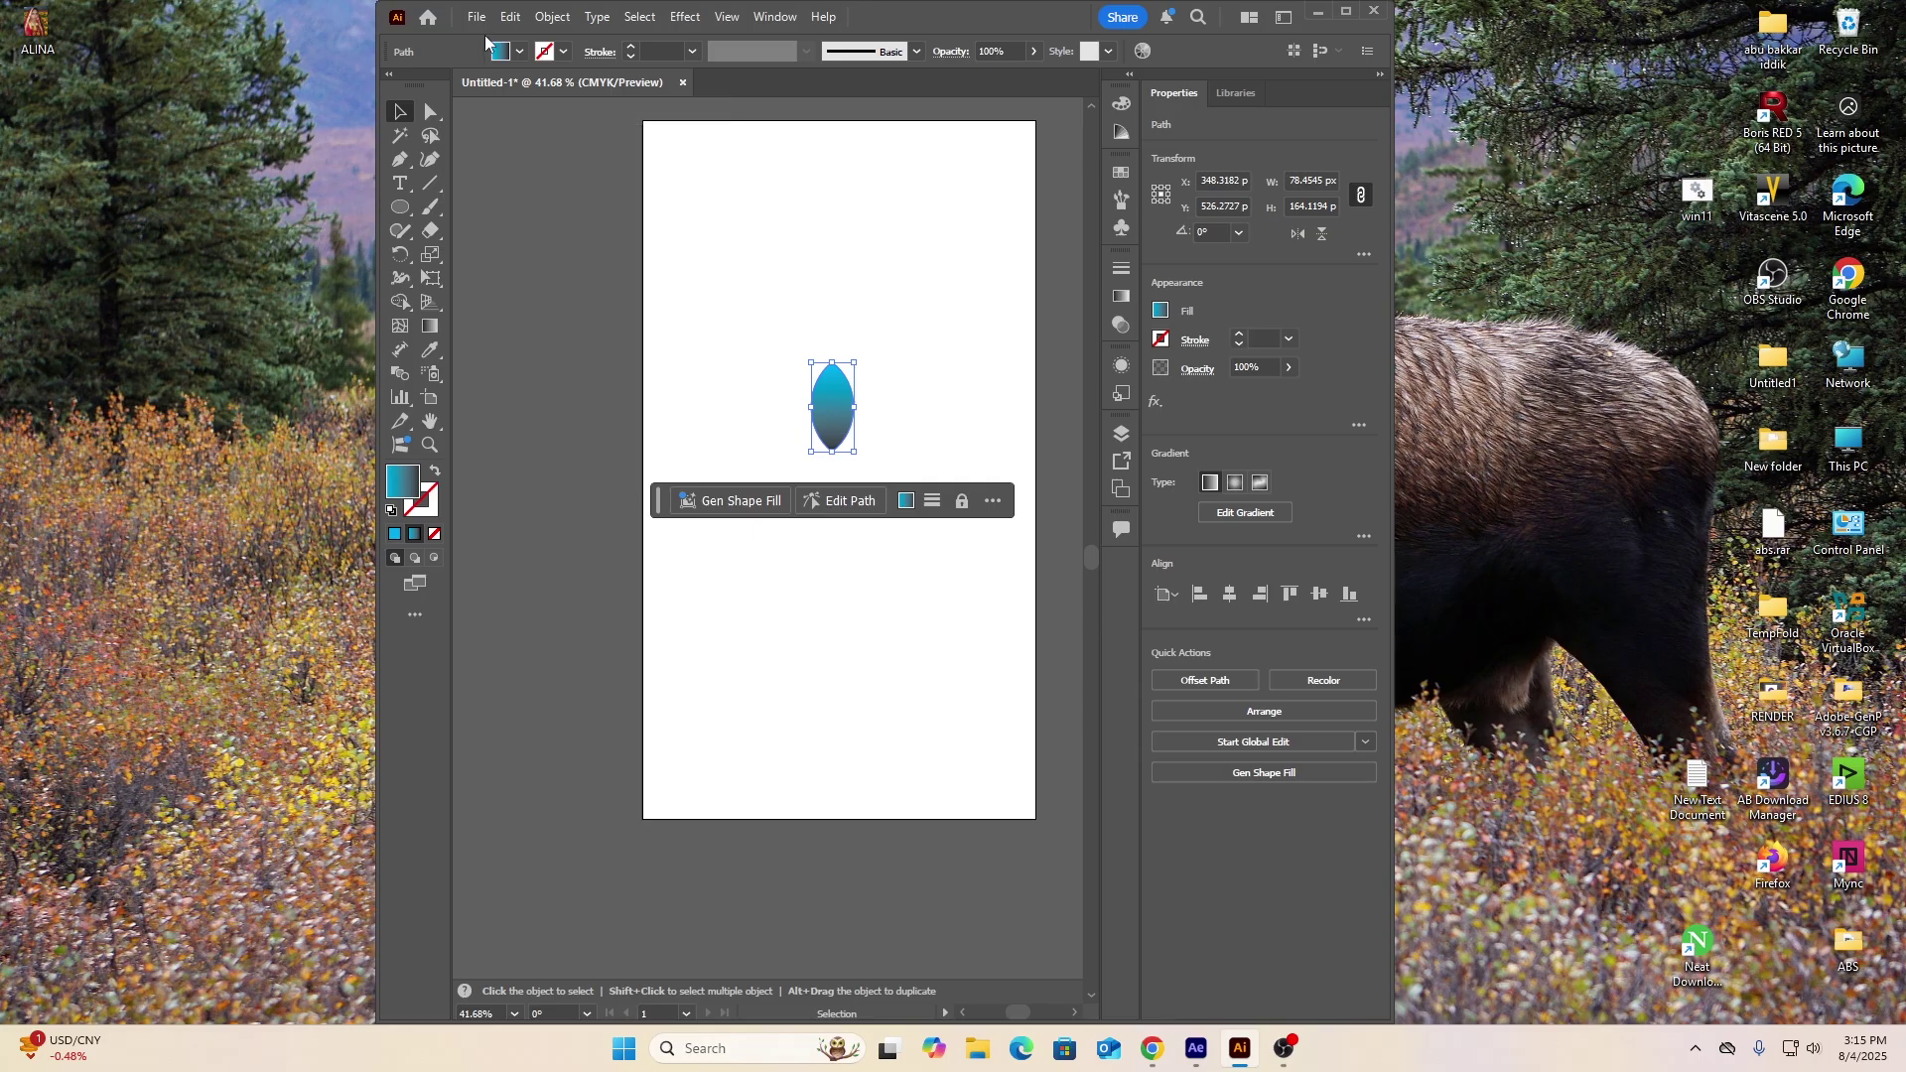
left_click(511, 18)
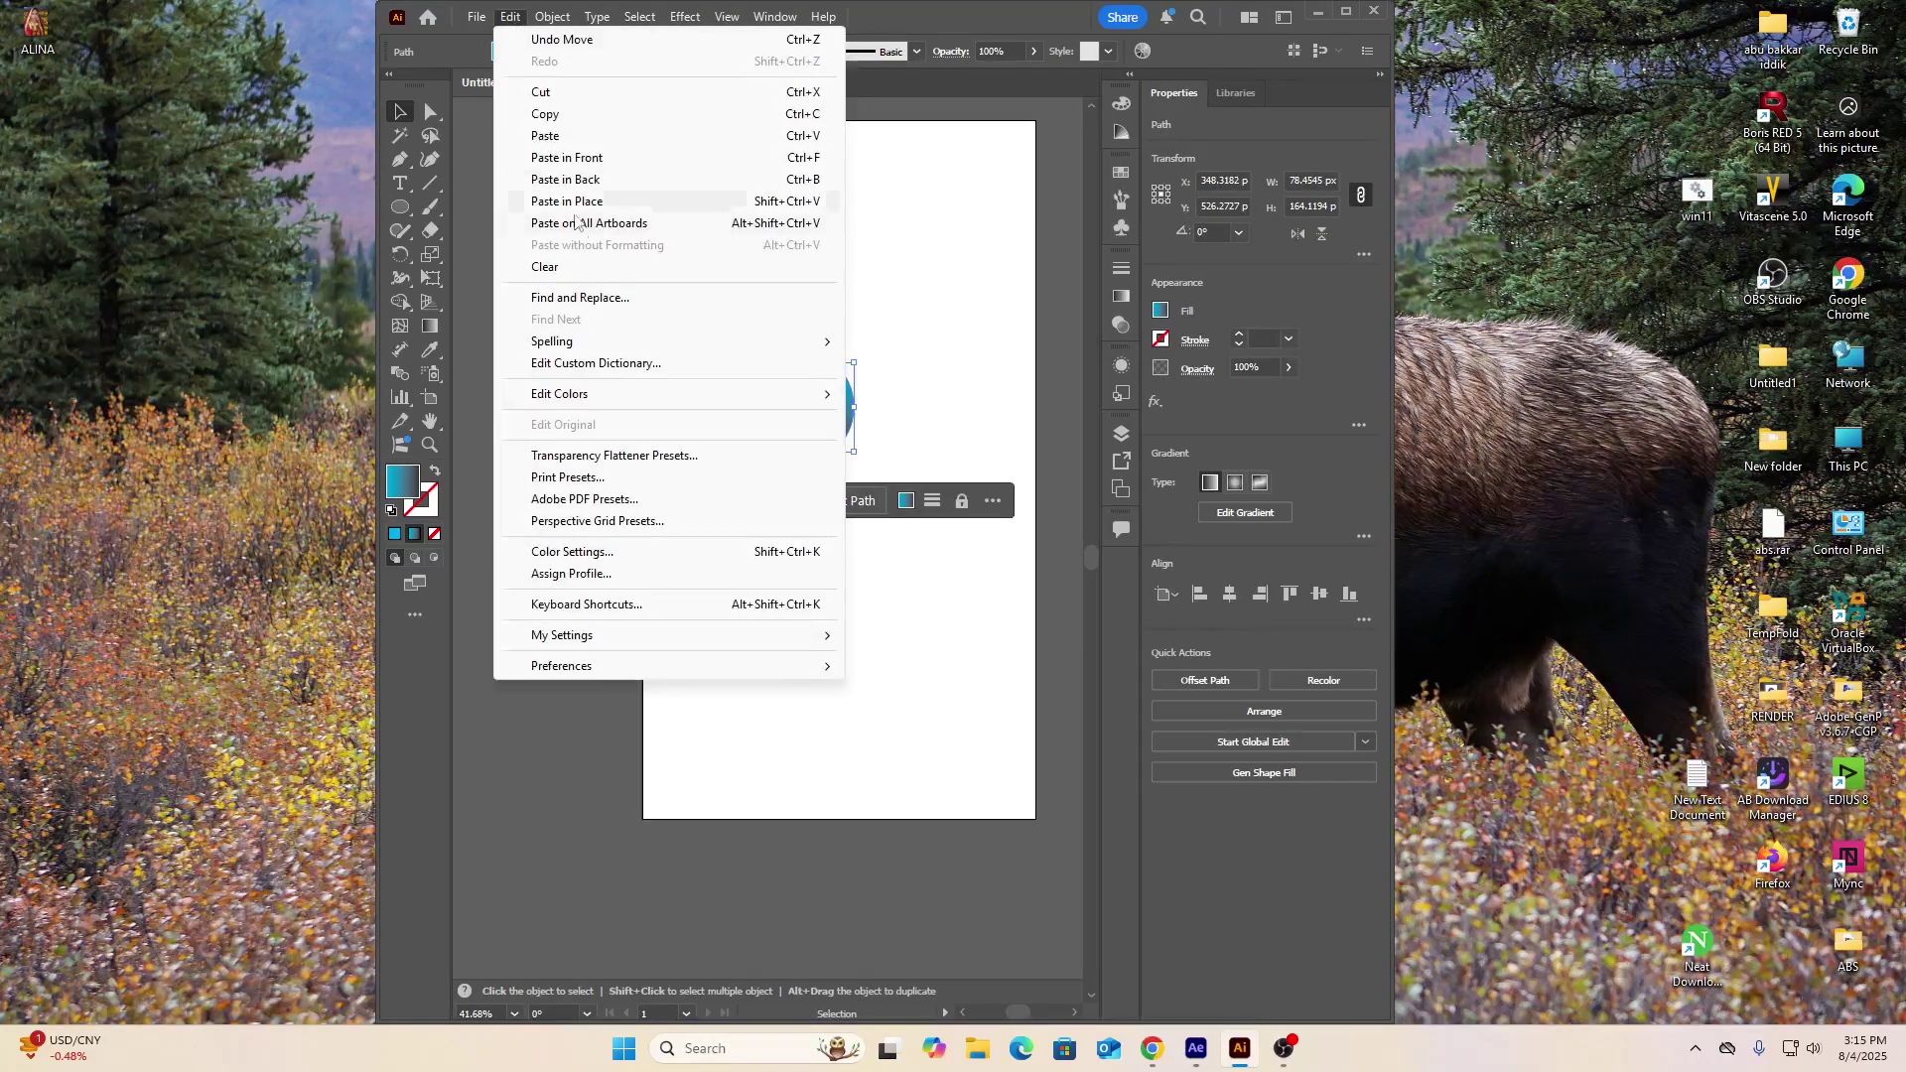
left_click(581, 158)
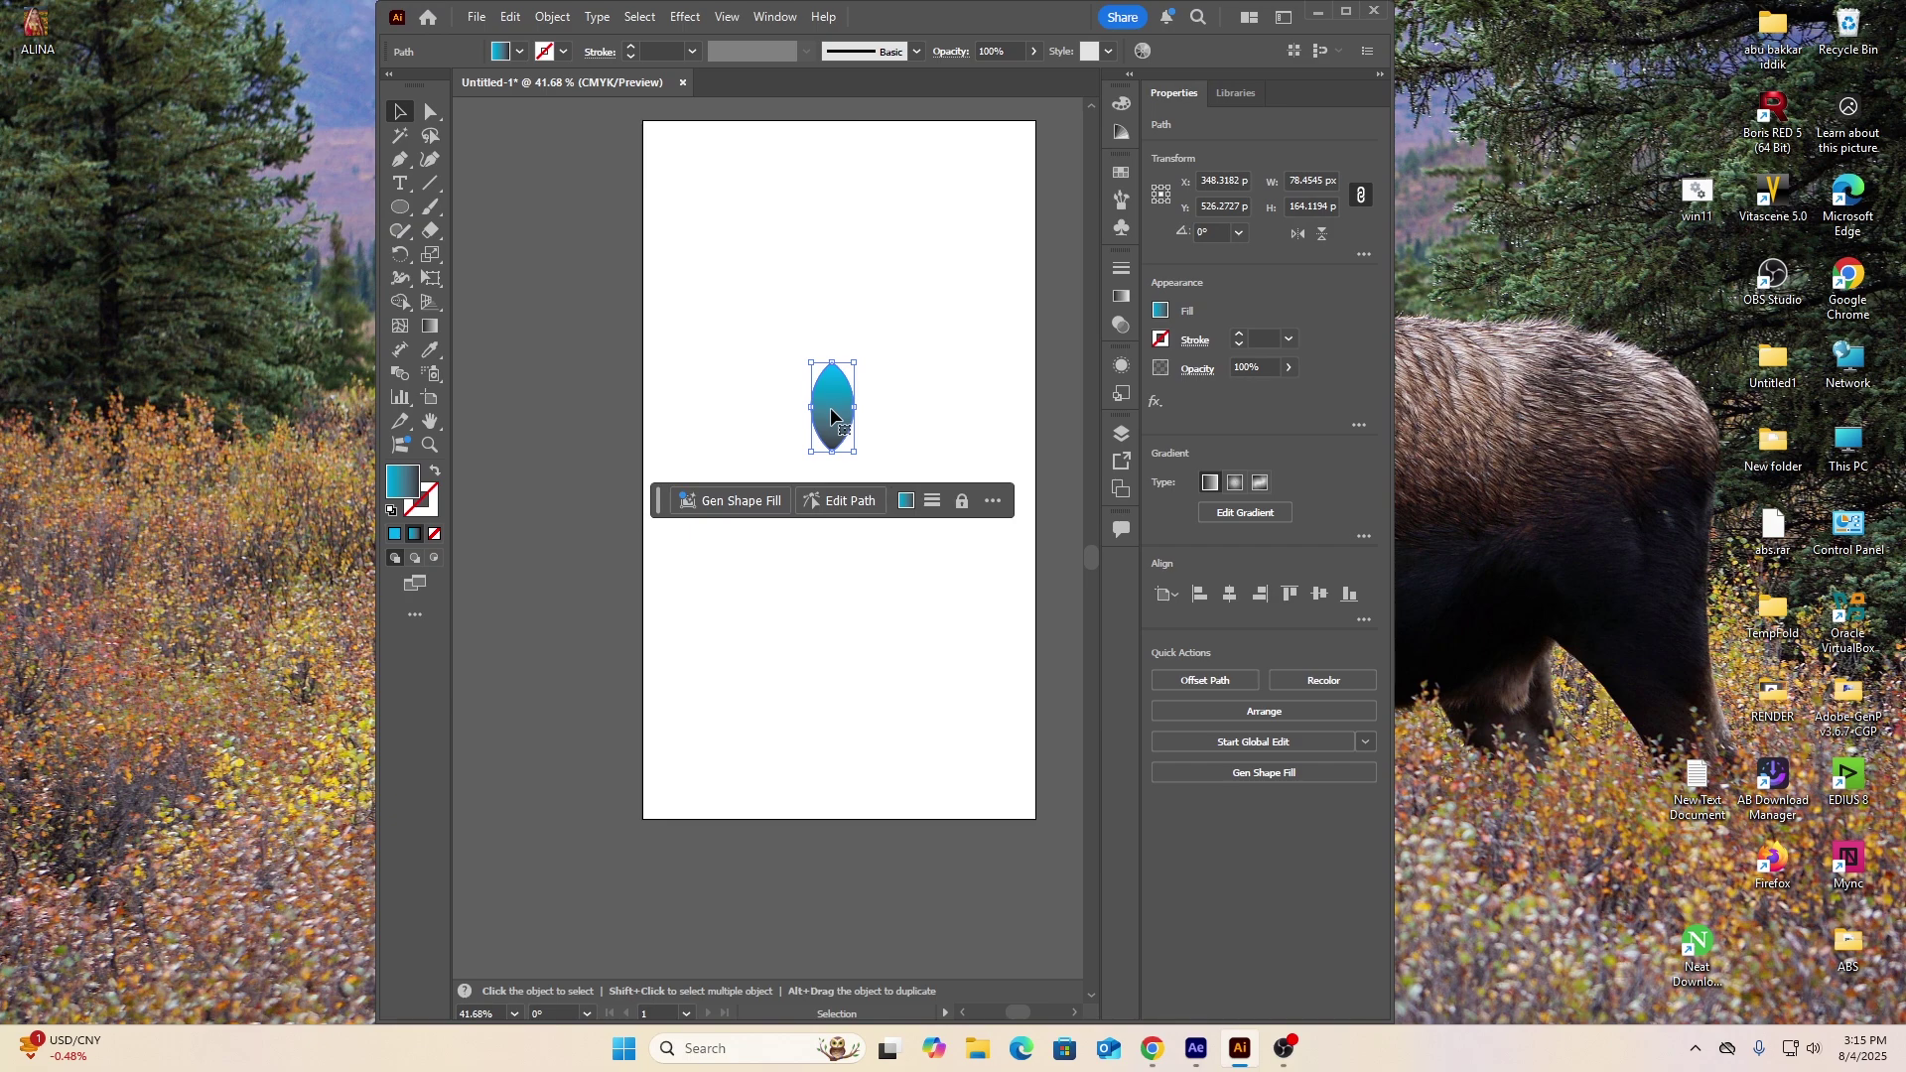
left_click_drag(831, 414, 832, 446)
left_click_drag(832, 498, 832, 523)
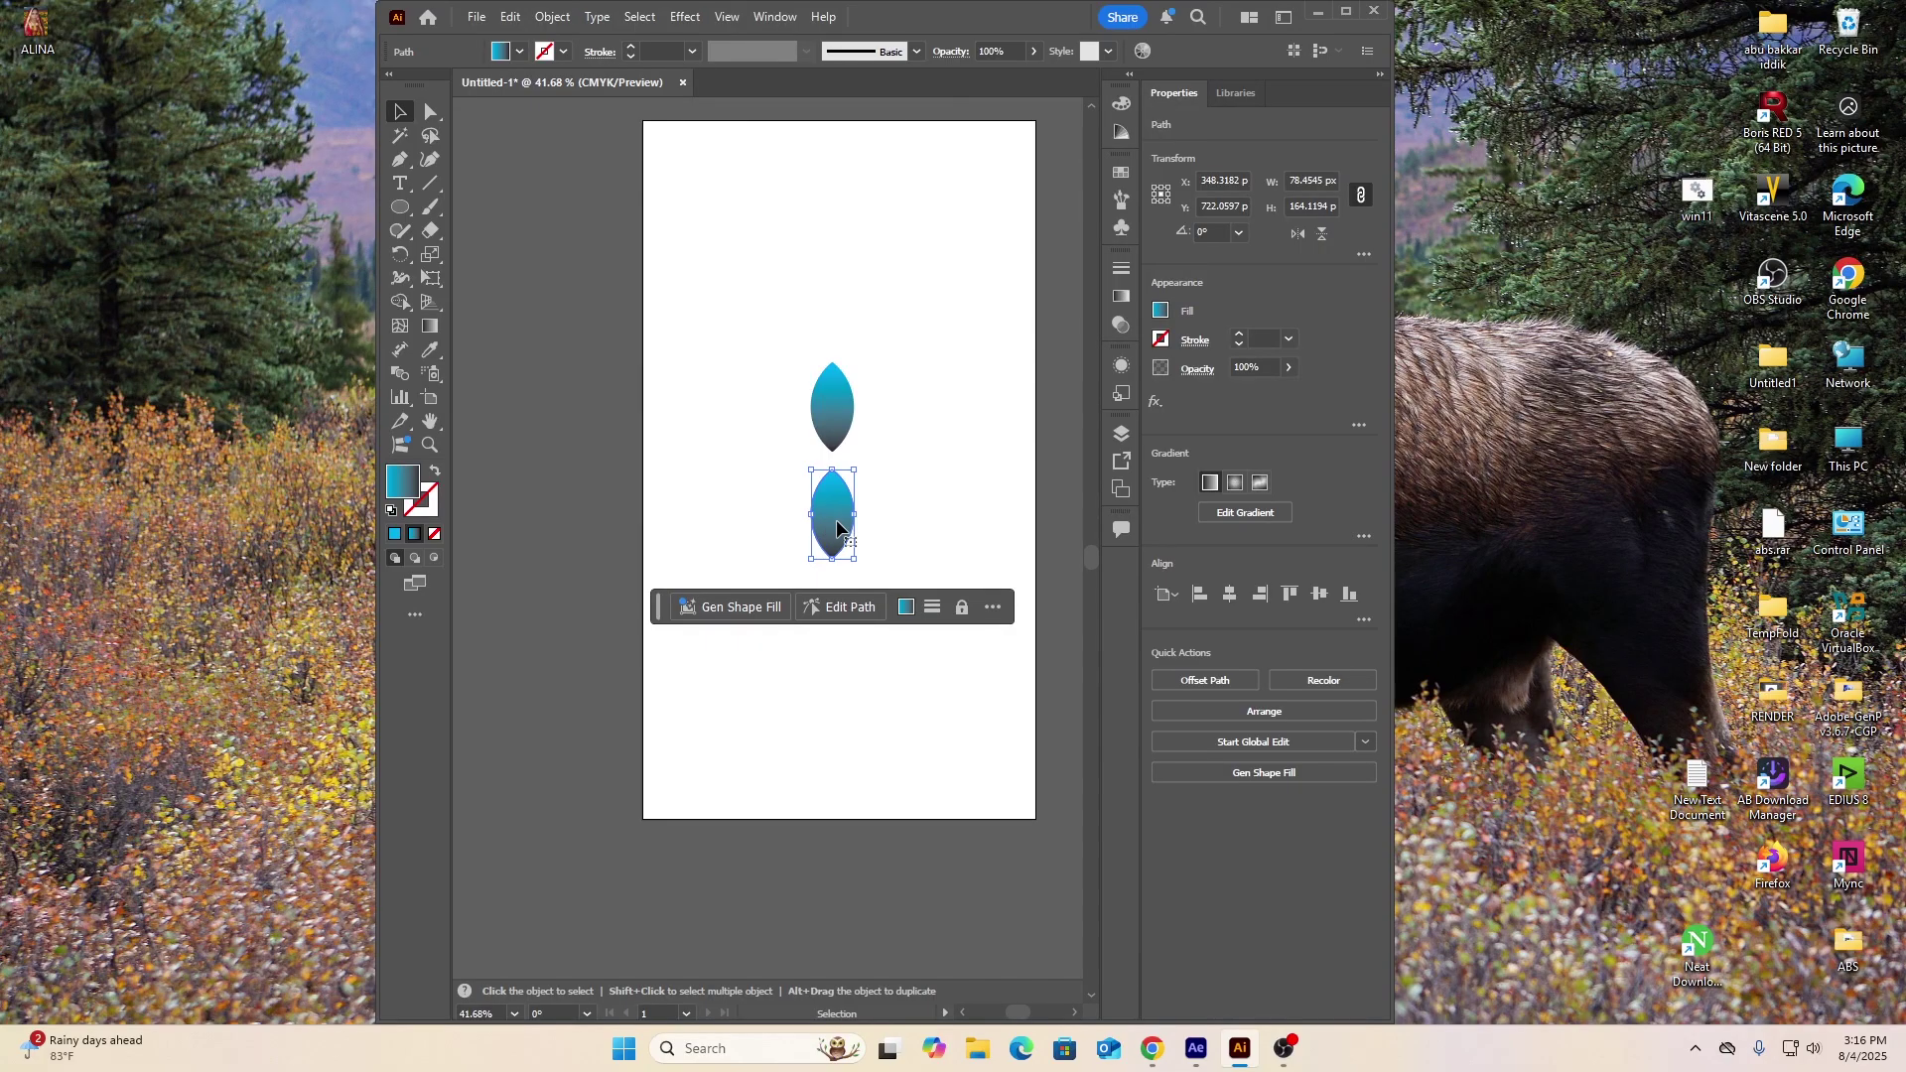
left_click(919, 486)
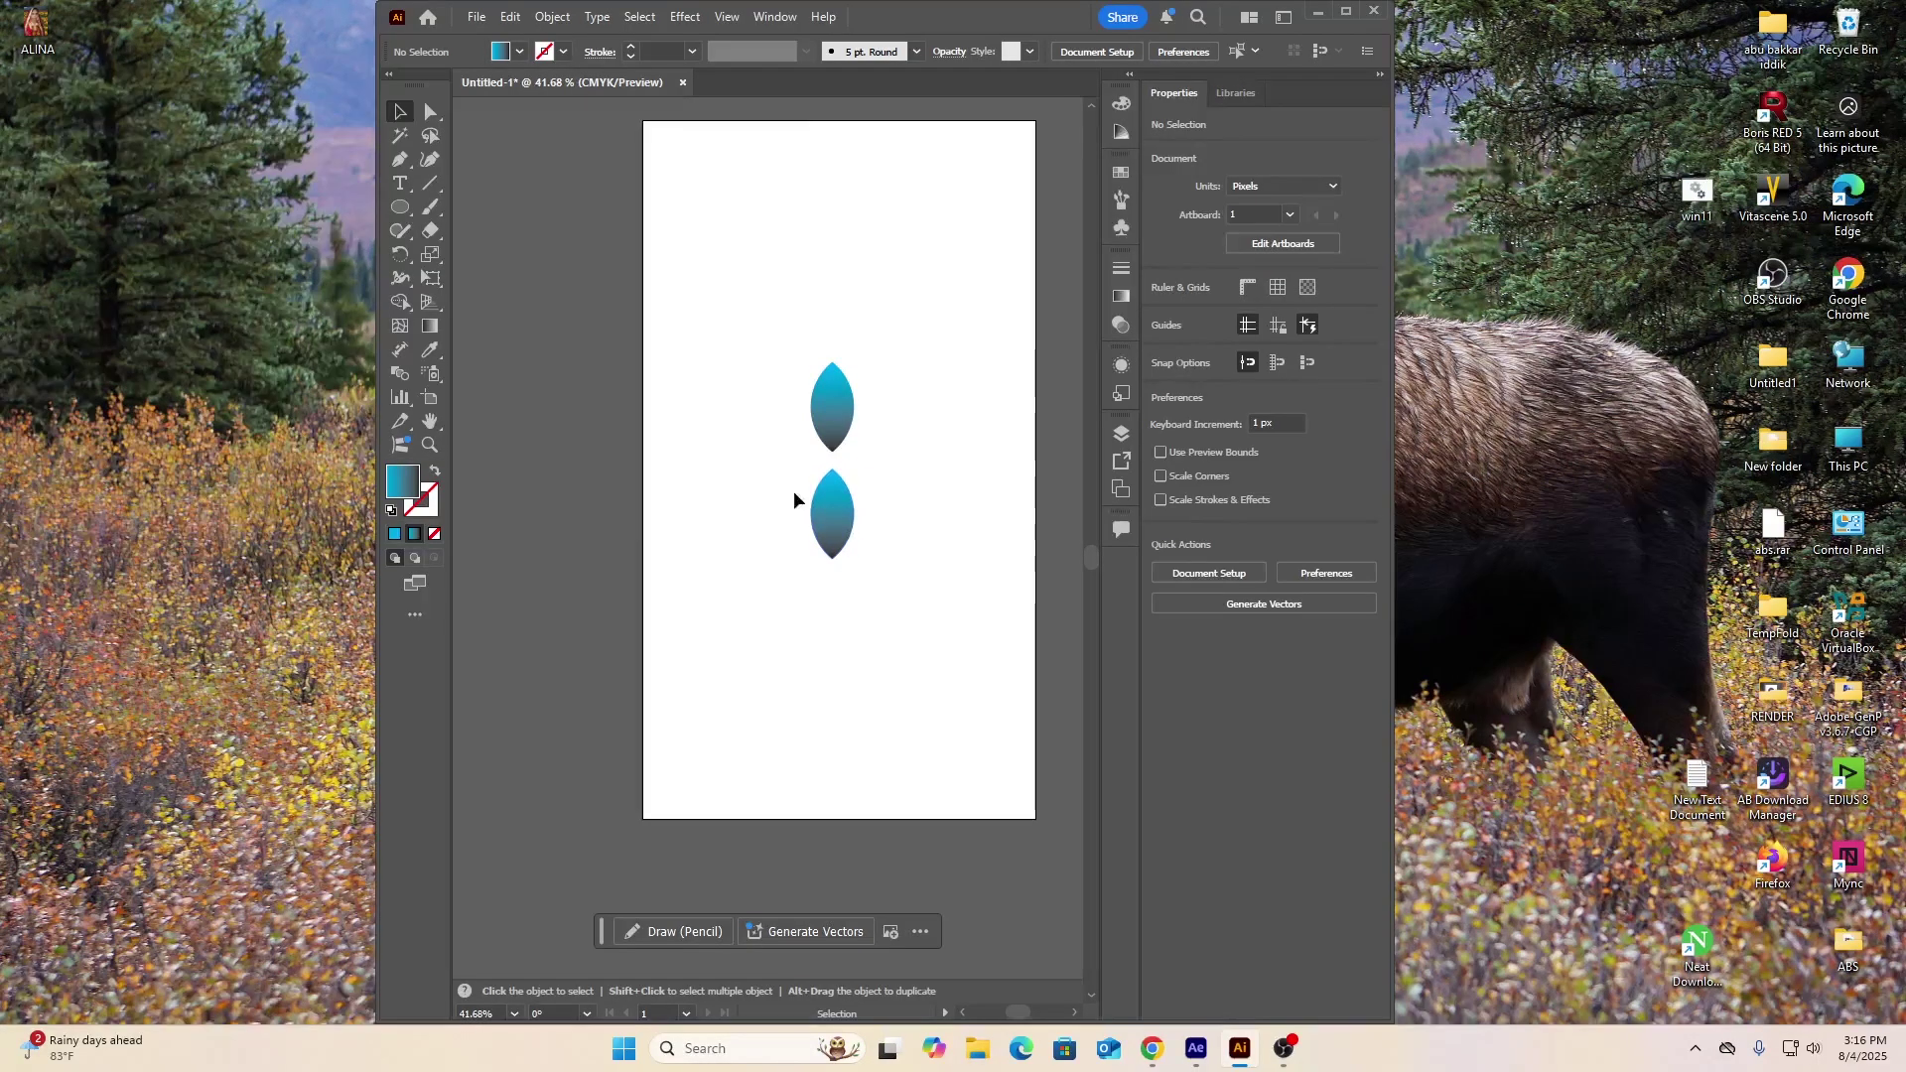
Reflect the lower petal across the horizontal axis so its dark end faces the upper petal
left_click_drag(777, 486, 909, 539)
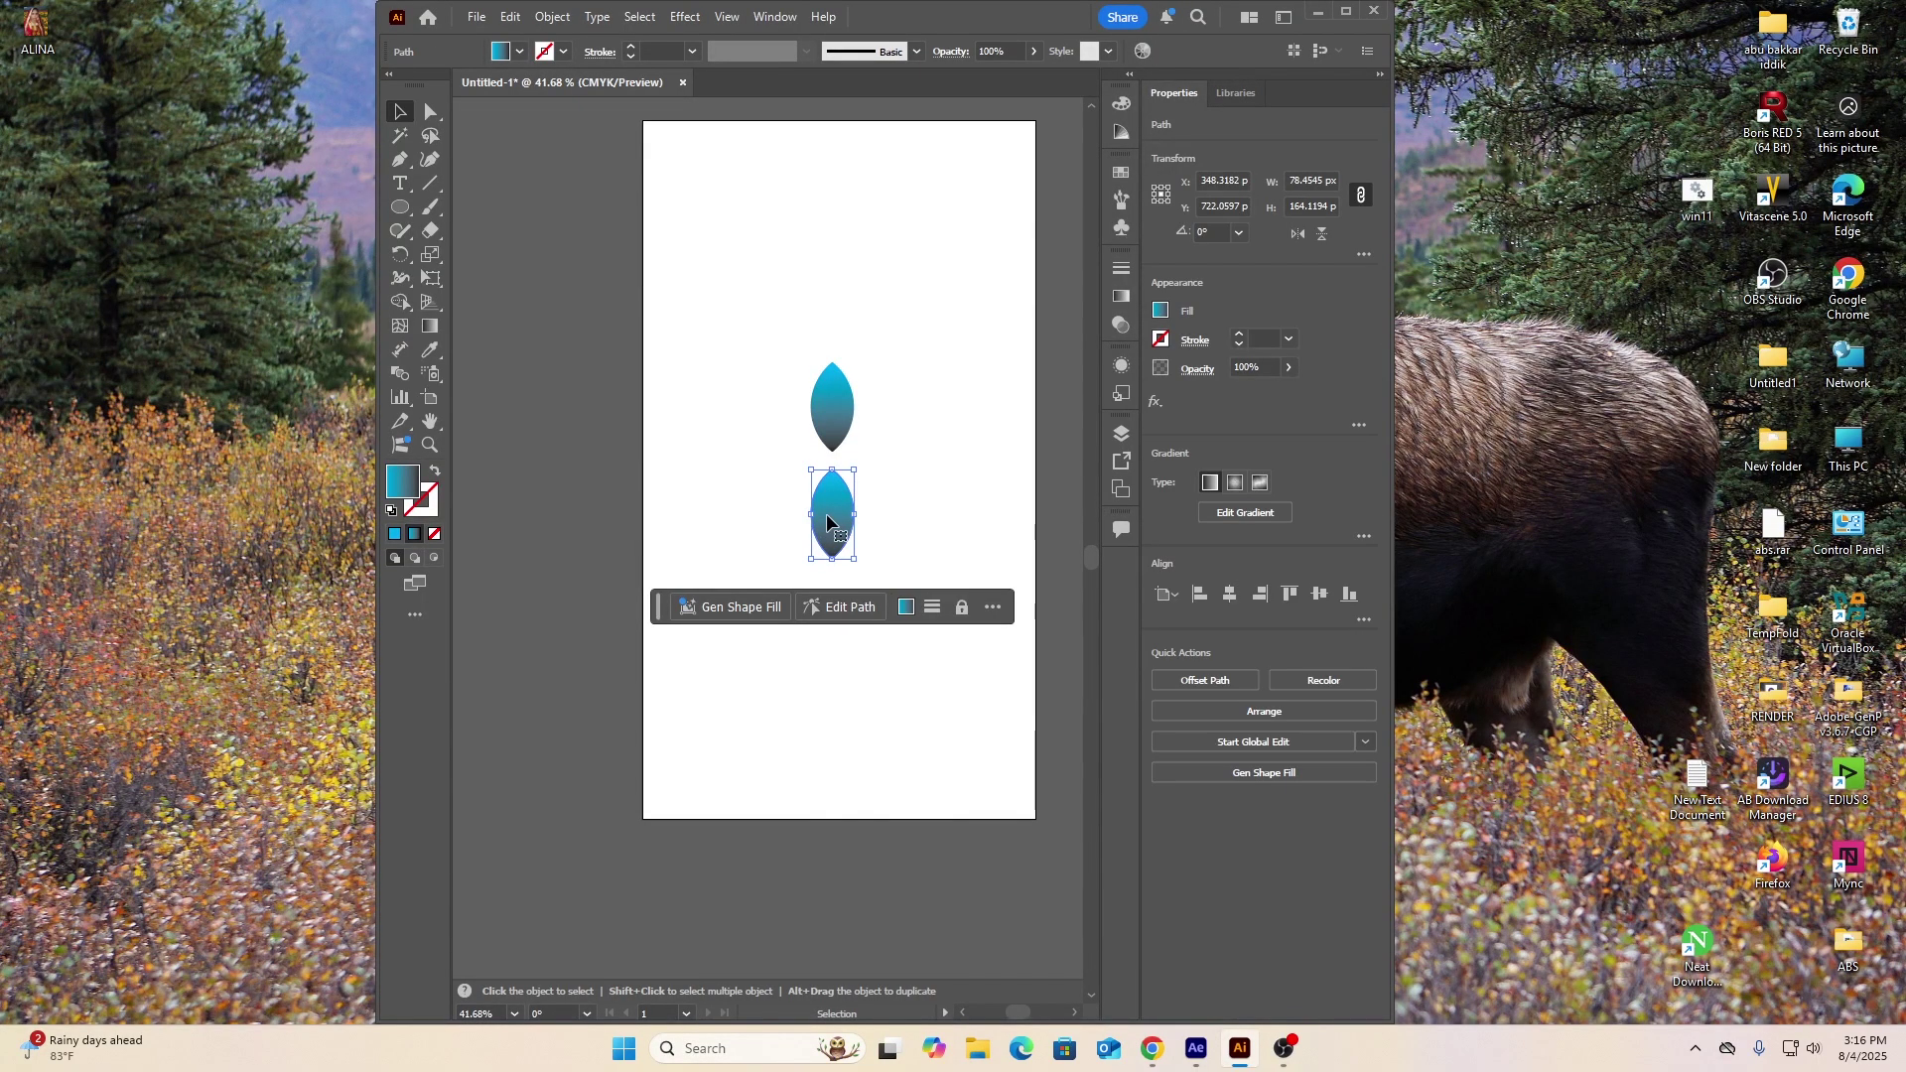
right_click(829, 517)
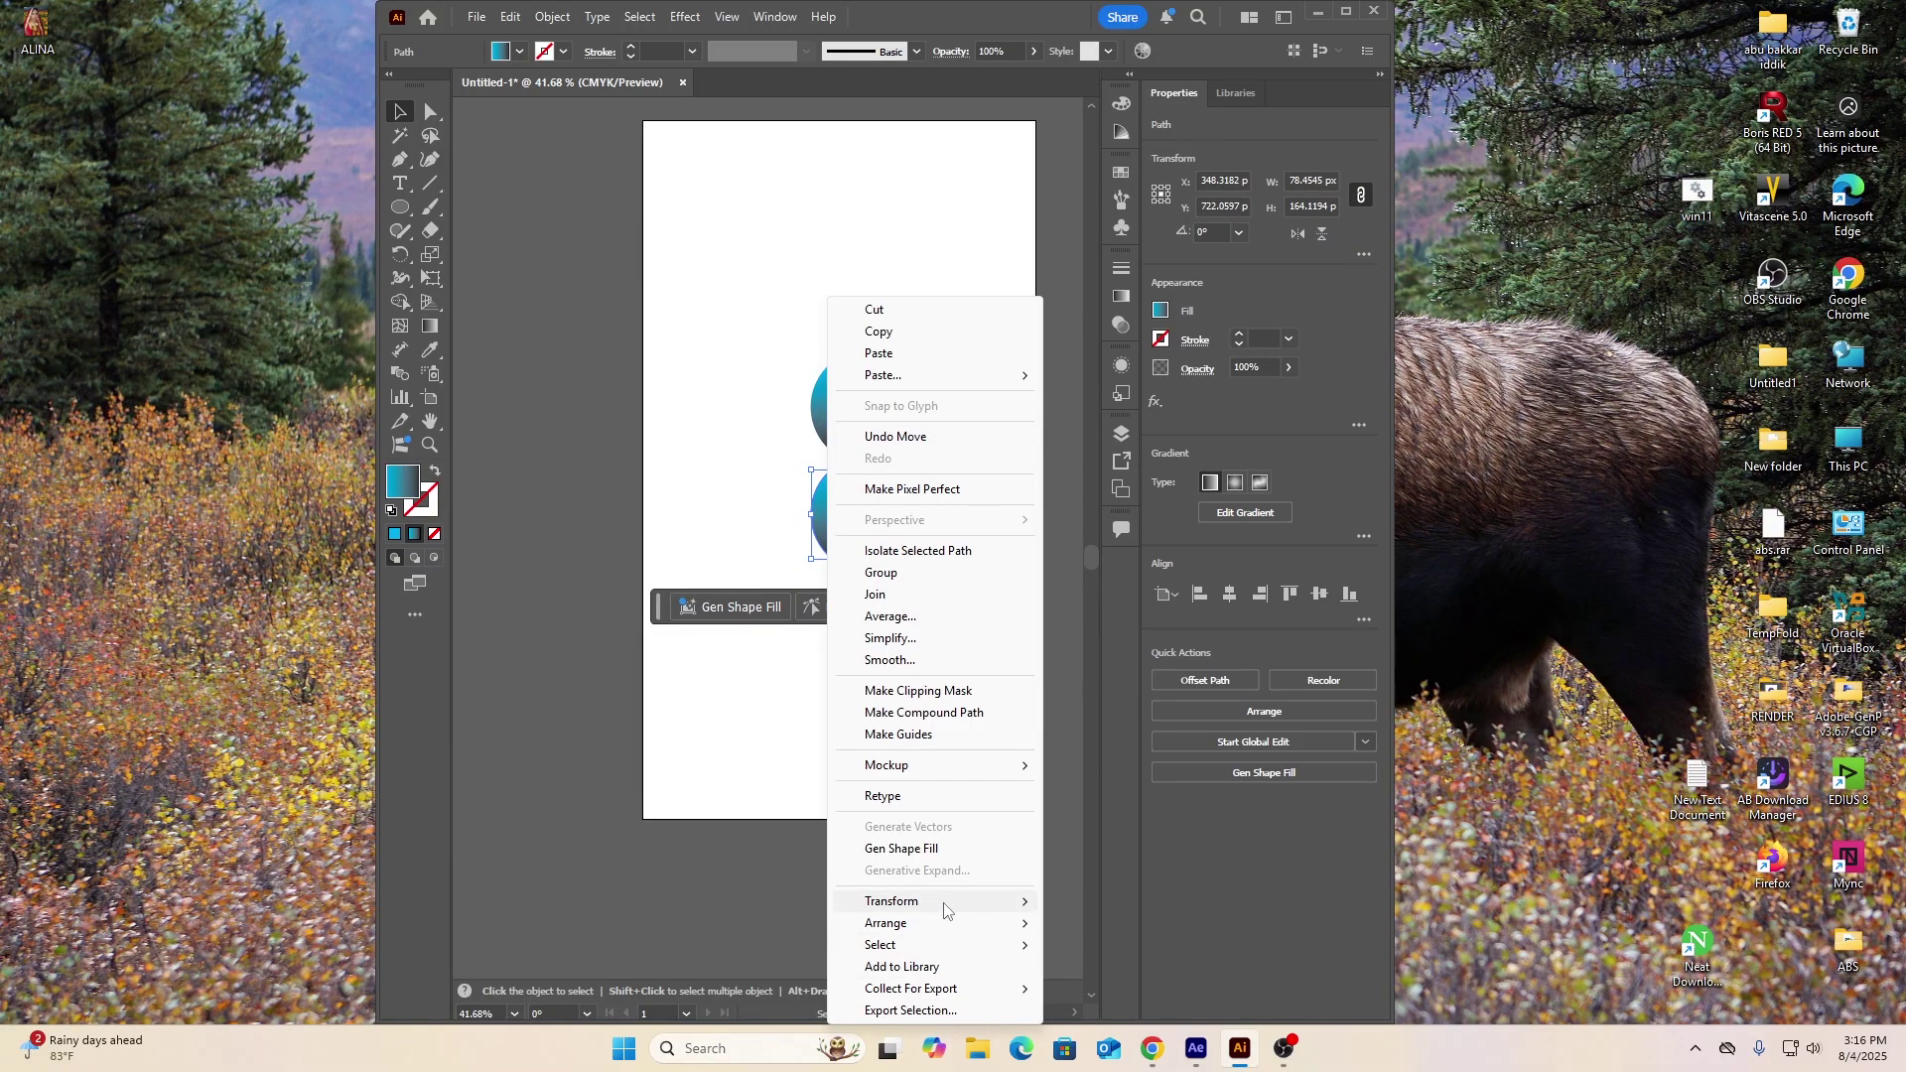
mouse_move(943, 906)
left_click(1099, 797)
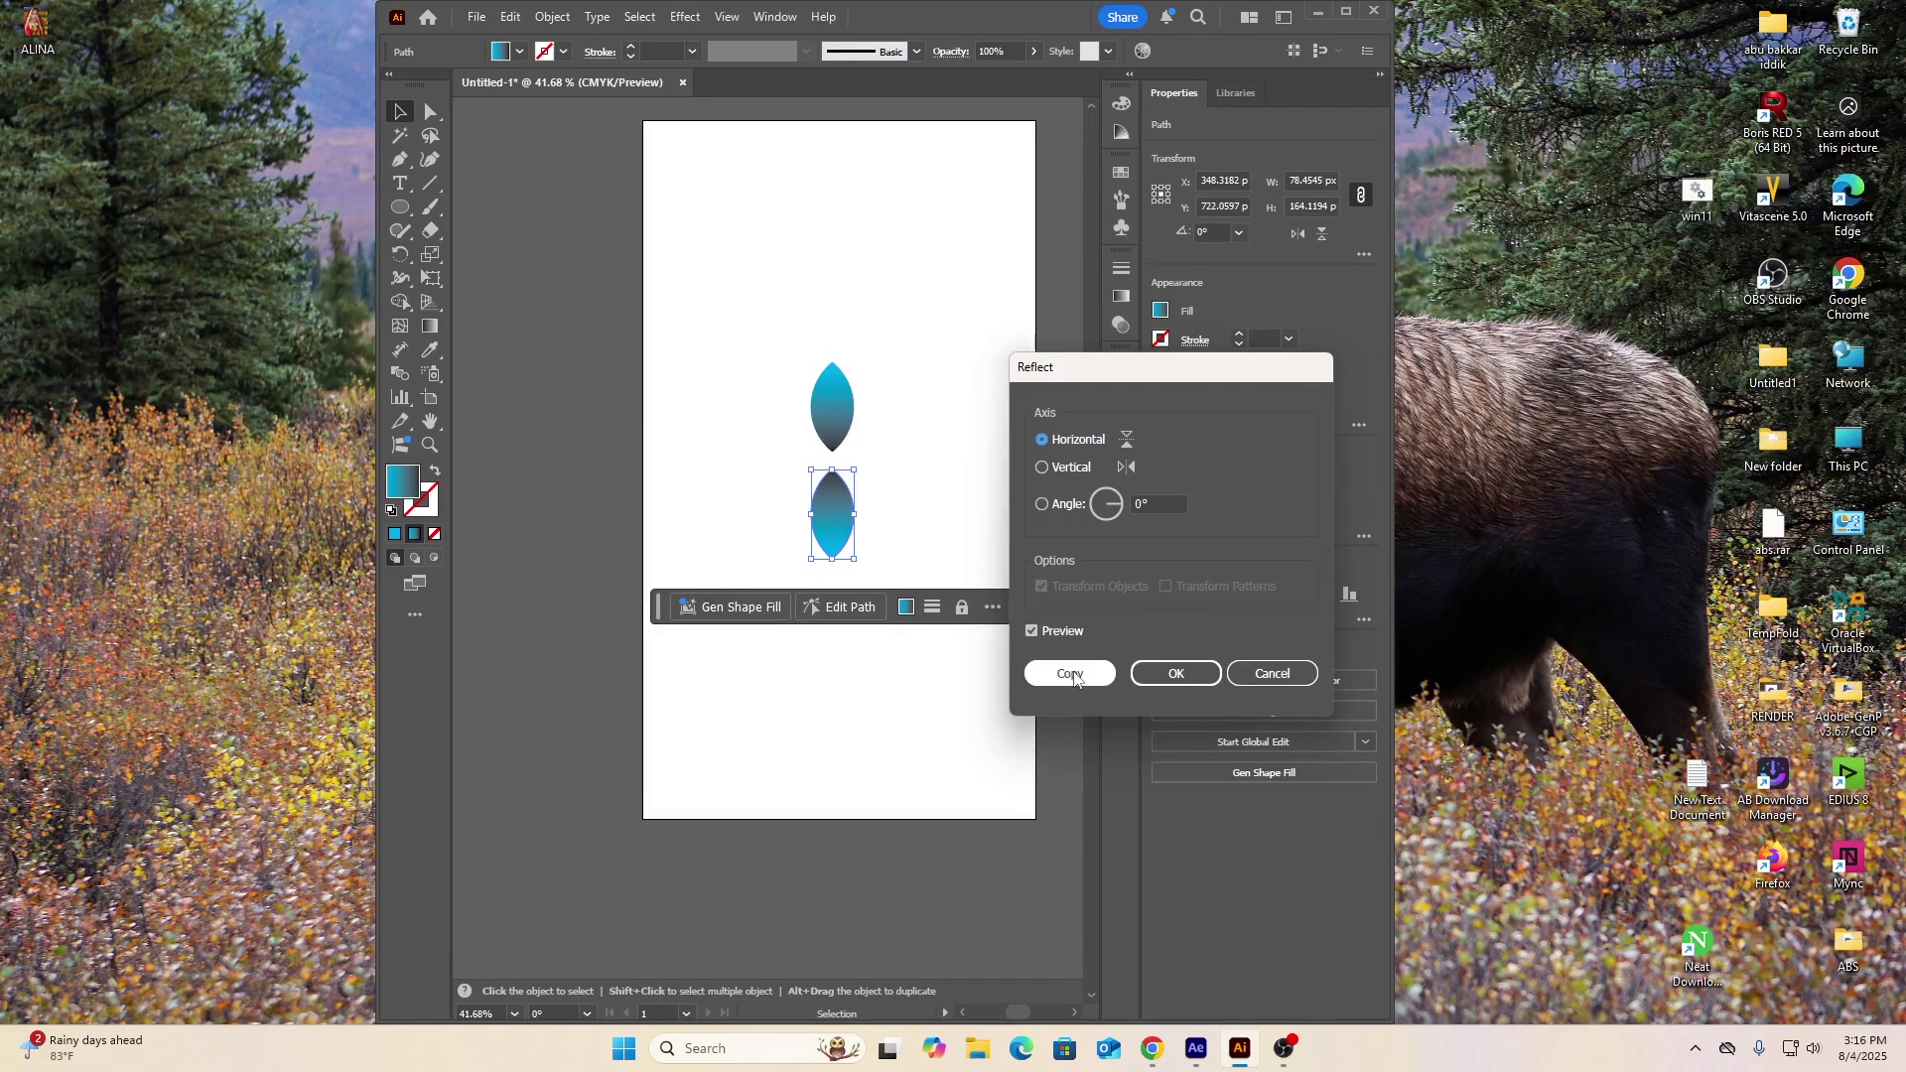
left_click(1172, 673)
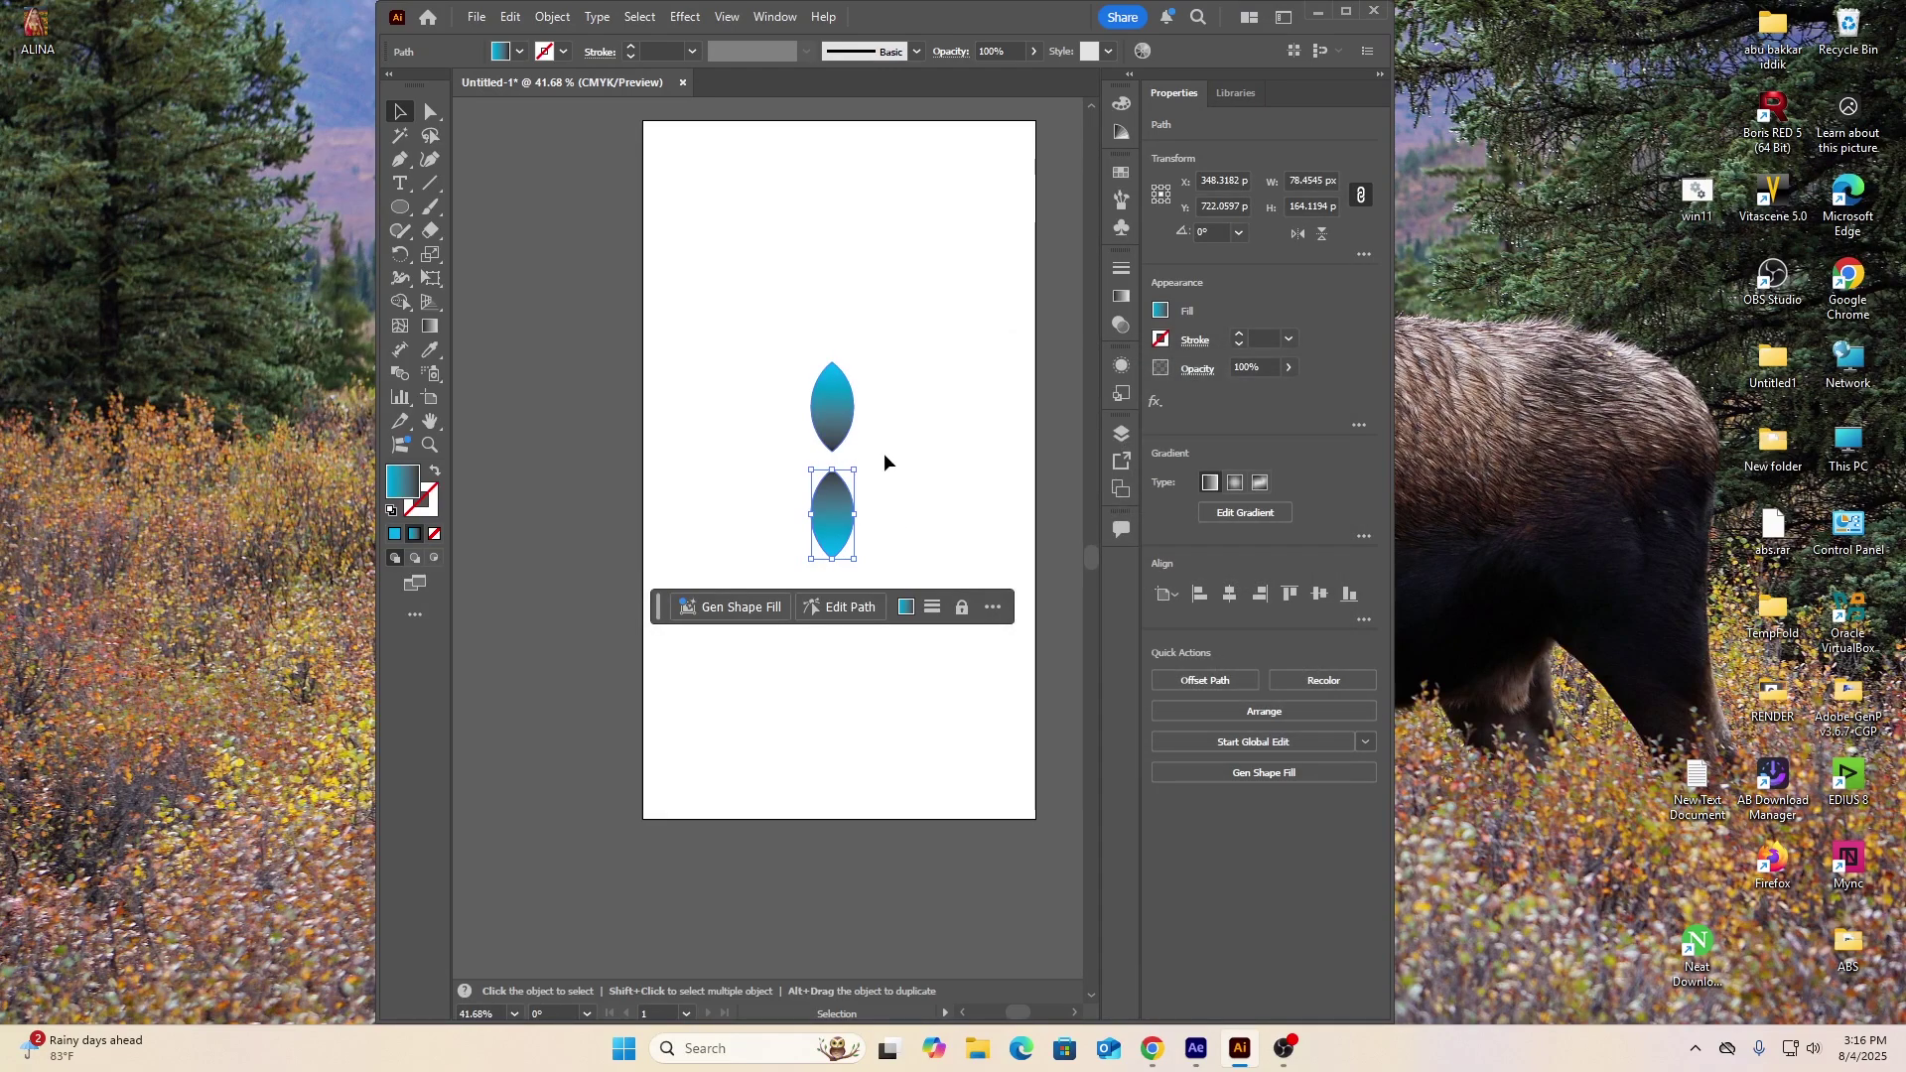
left_click(937, 526)
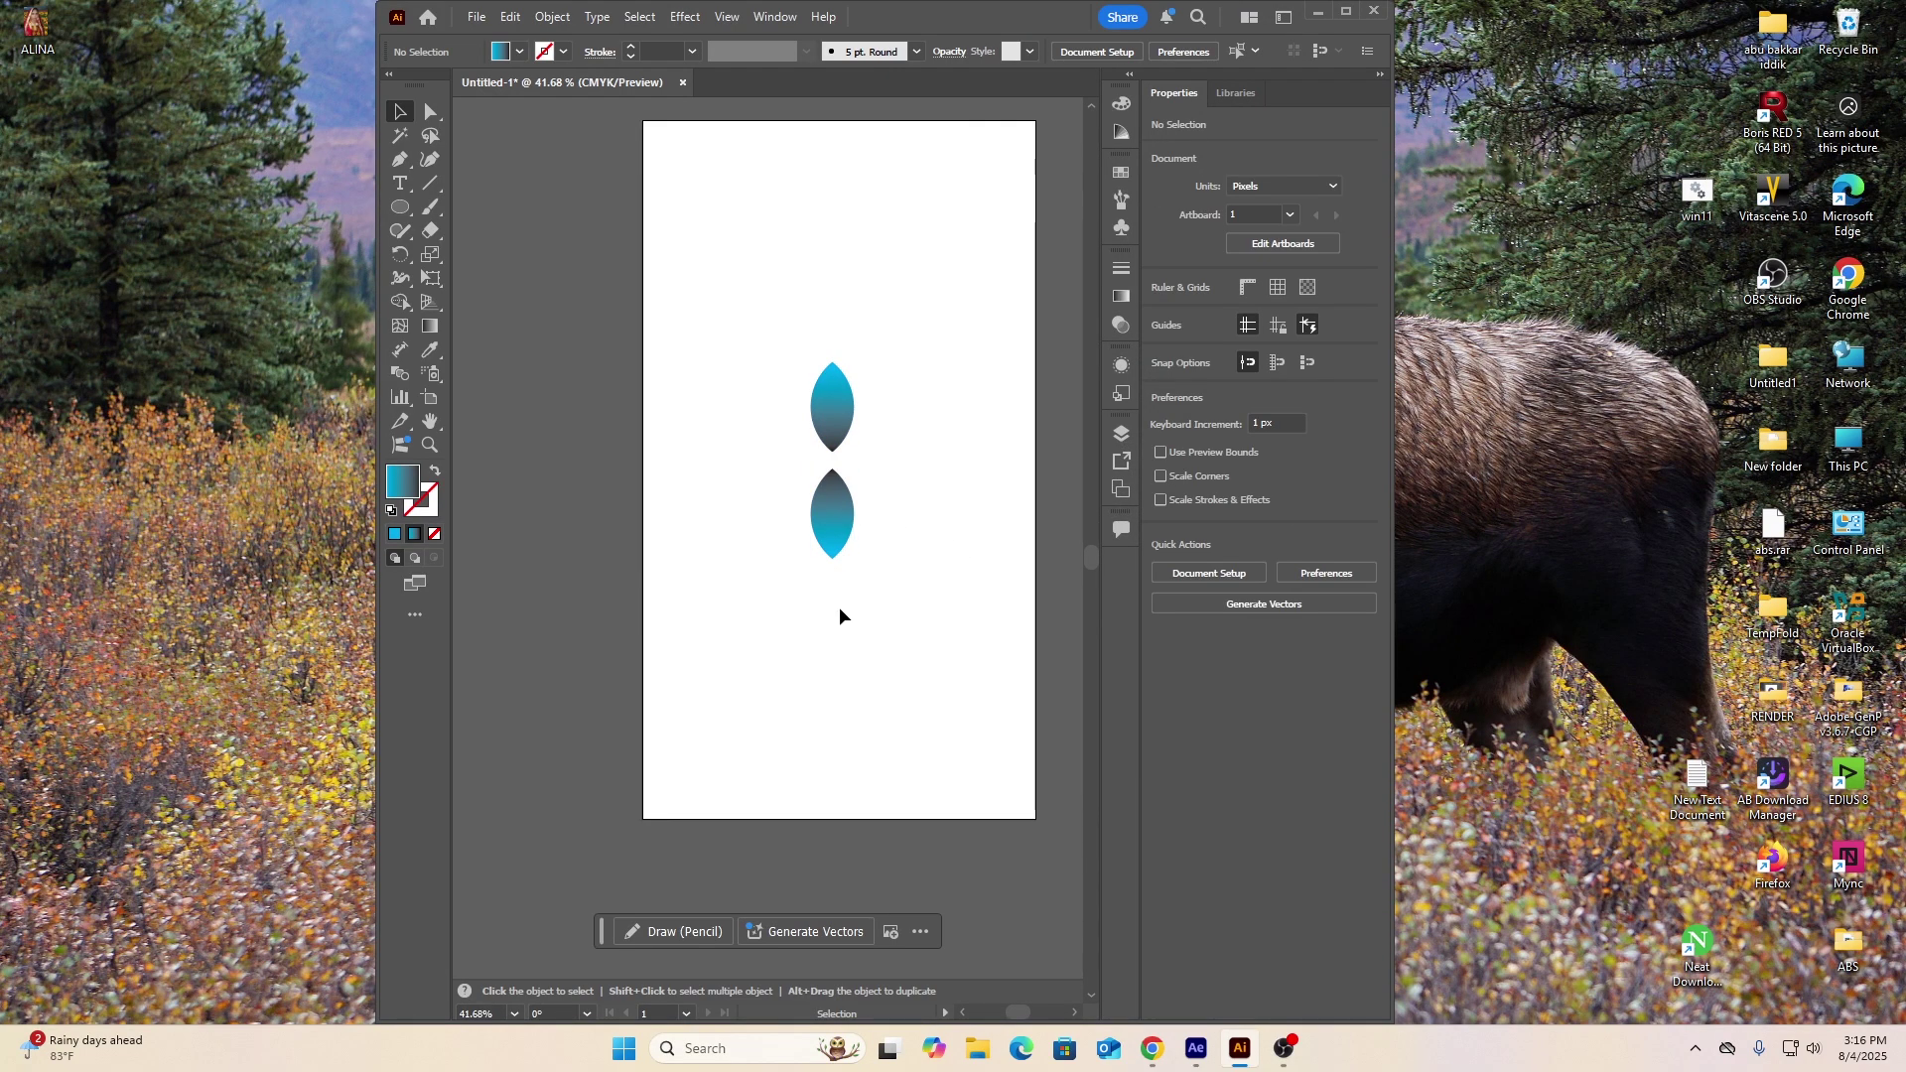
Copy both petals, paste them in front, and rotate the copies 90° to form a four-petal cross
left_click_drag(749, 377, 991, 570)
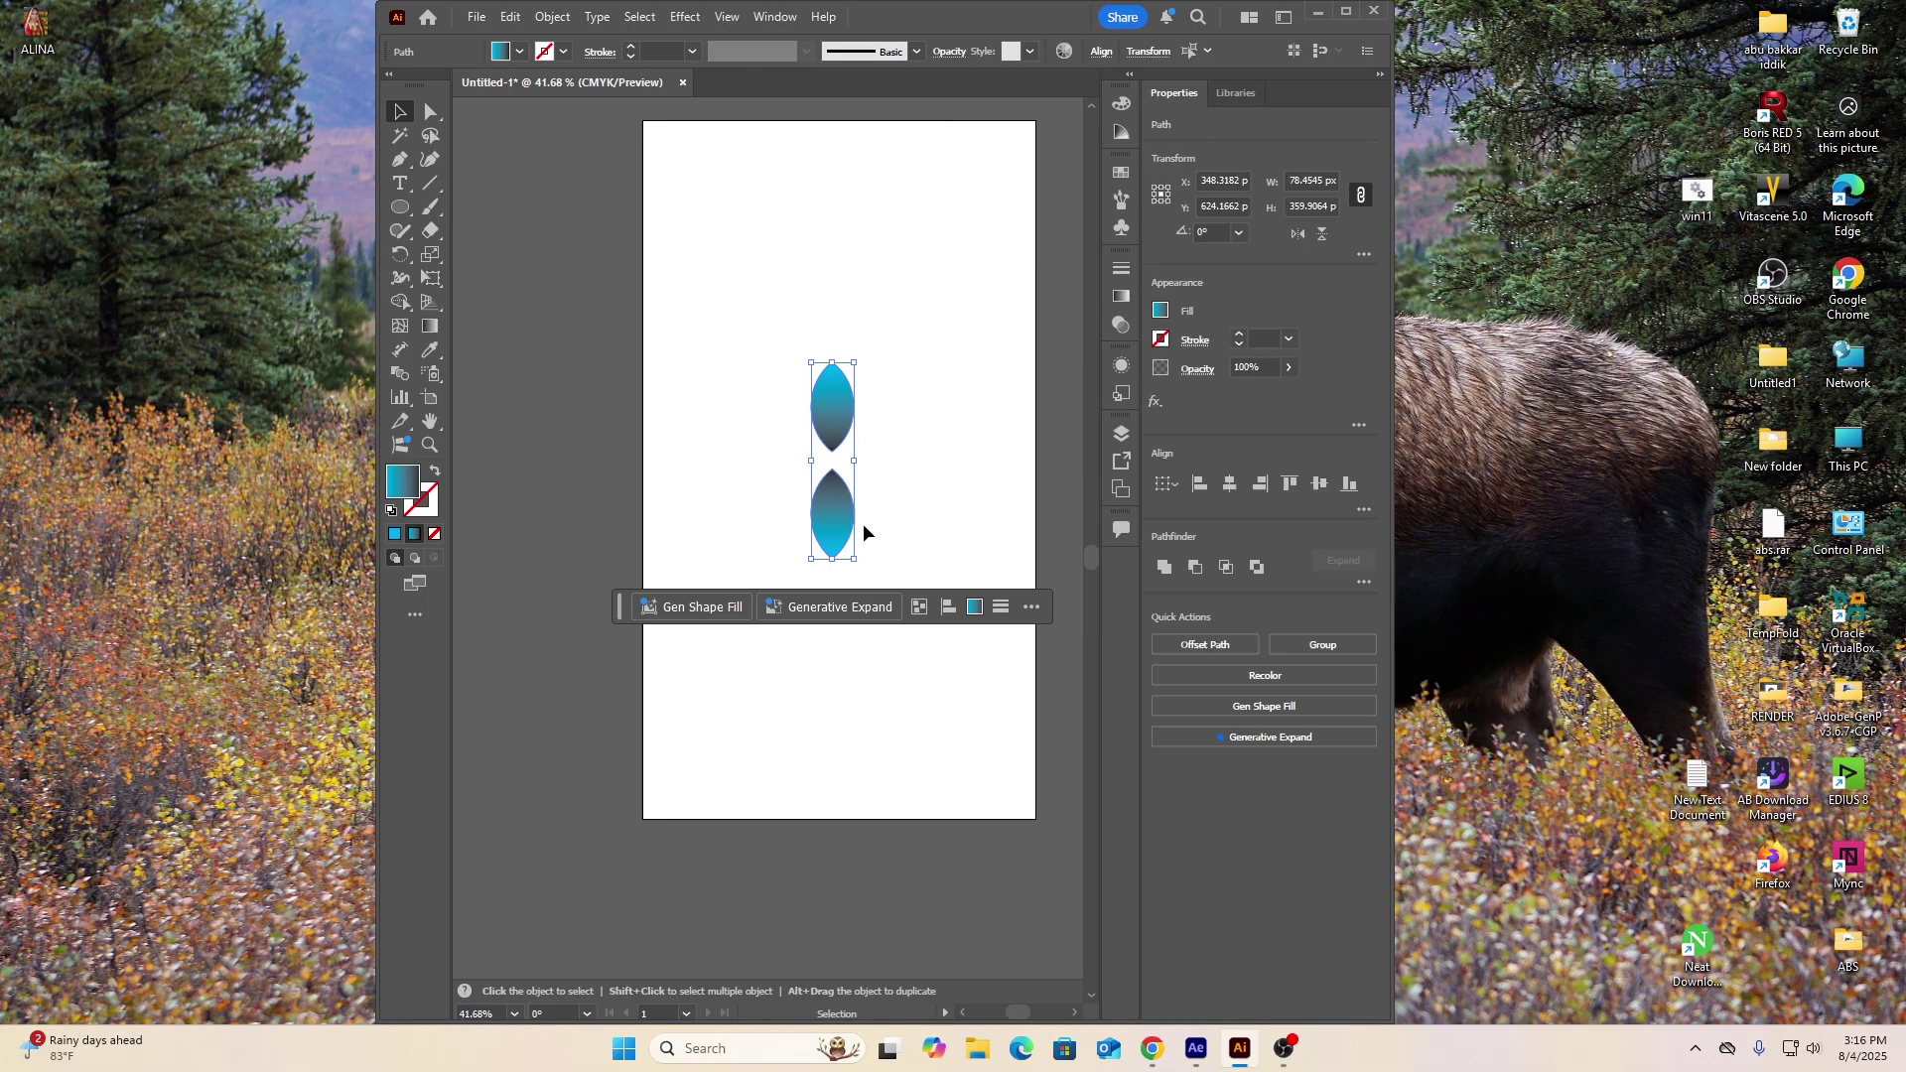
left_click(511, 18)
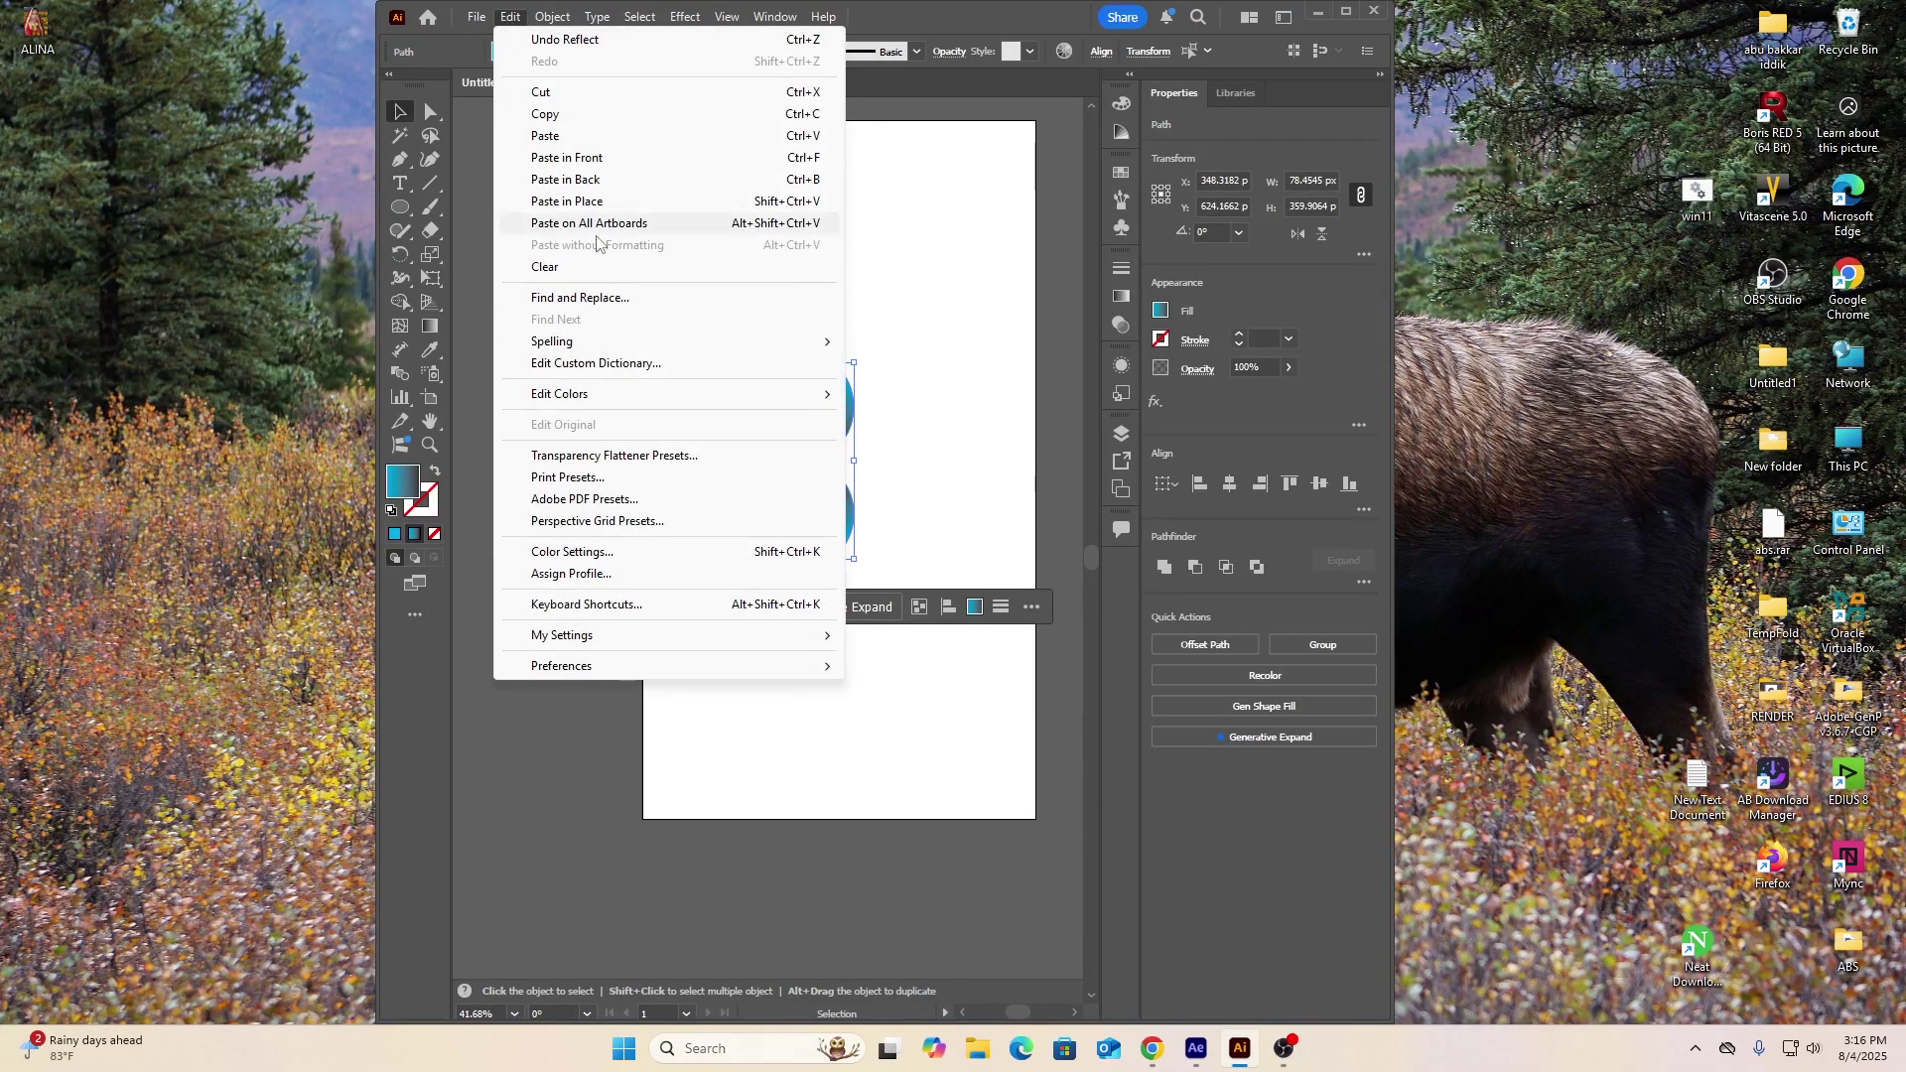
left_click(539, 116)
left_click(511, 17)
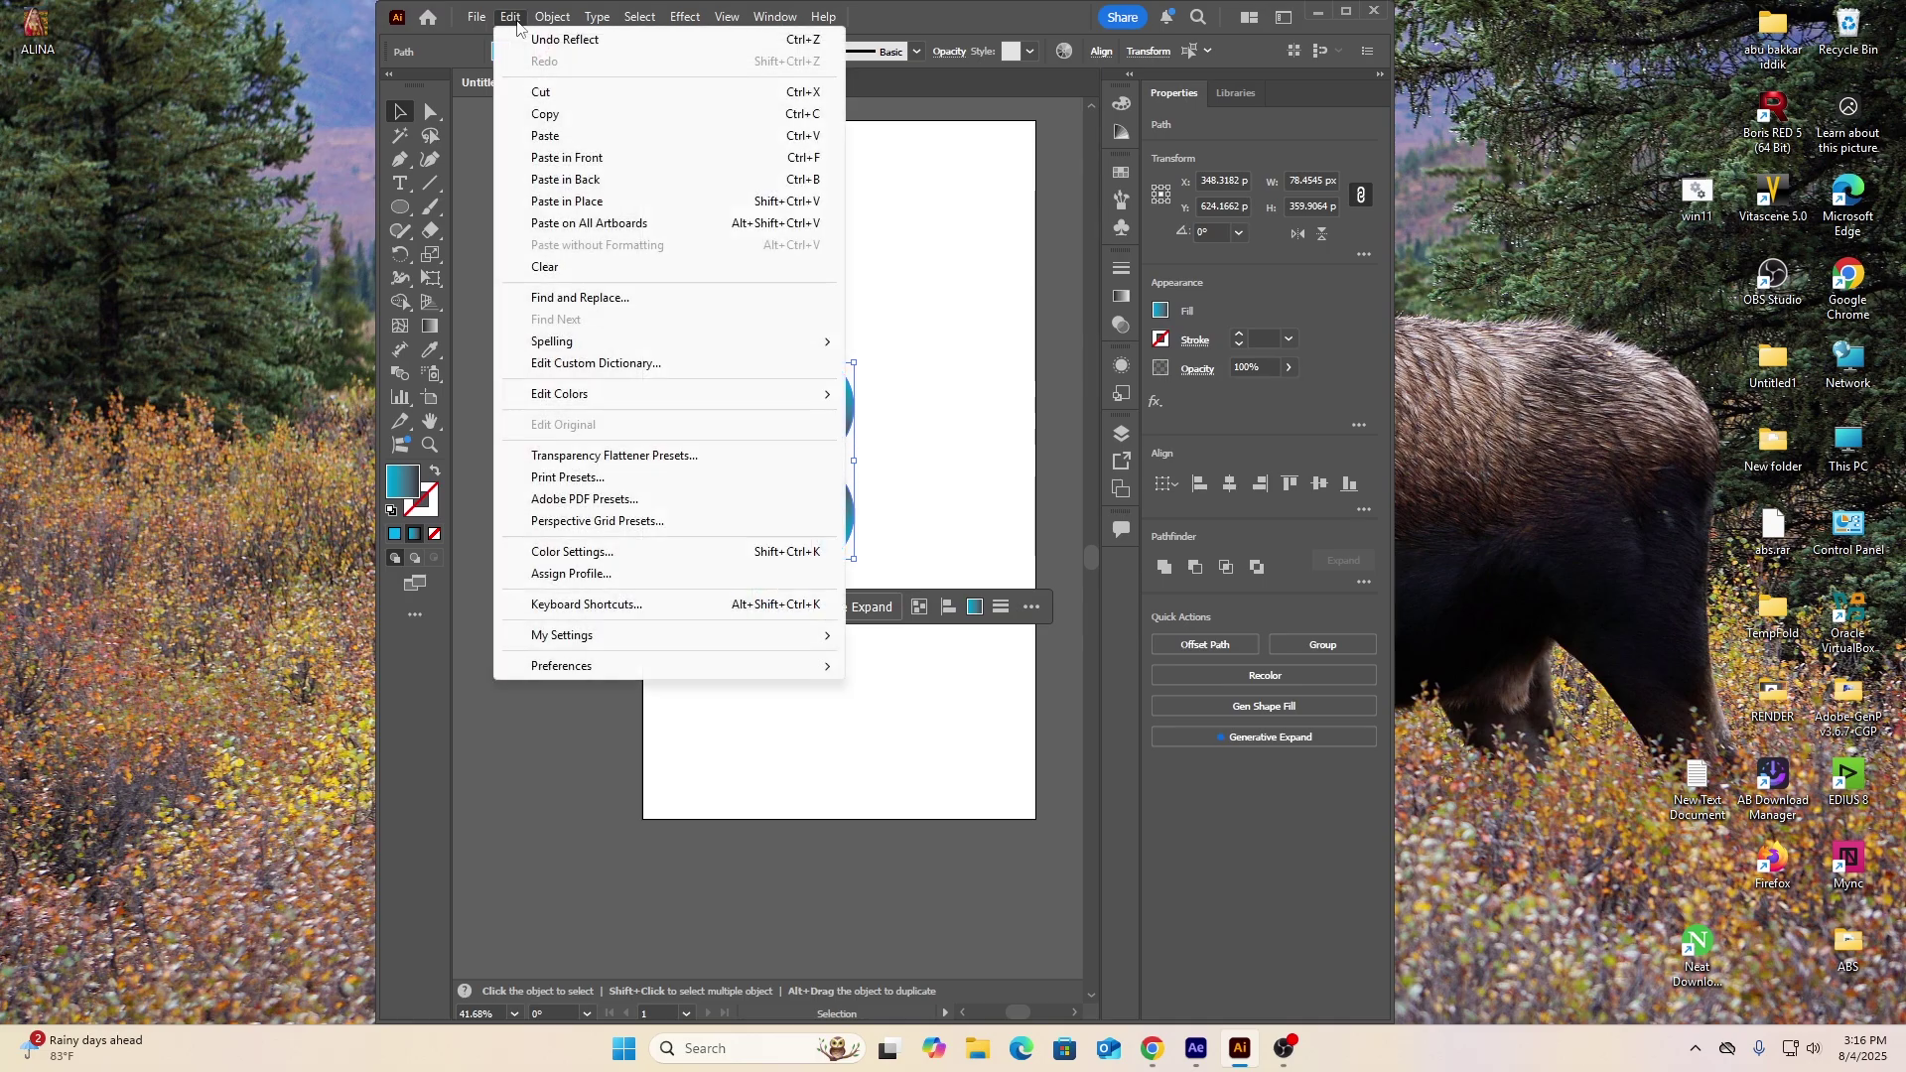
mouse_move(553, 17)
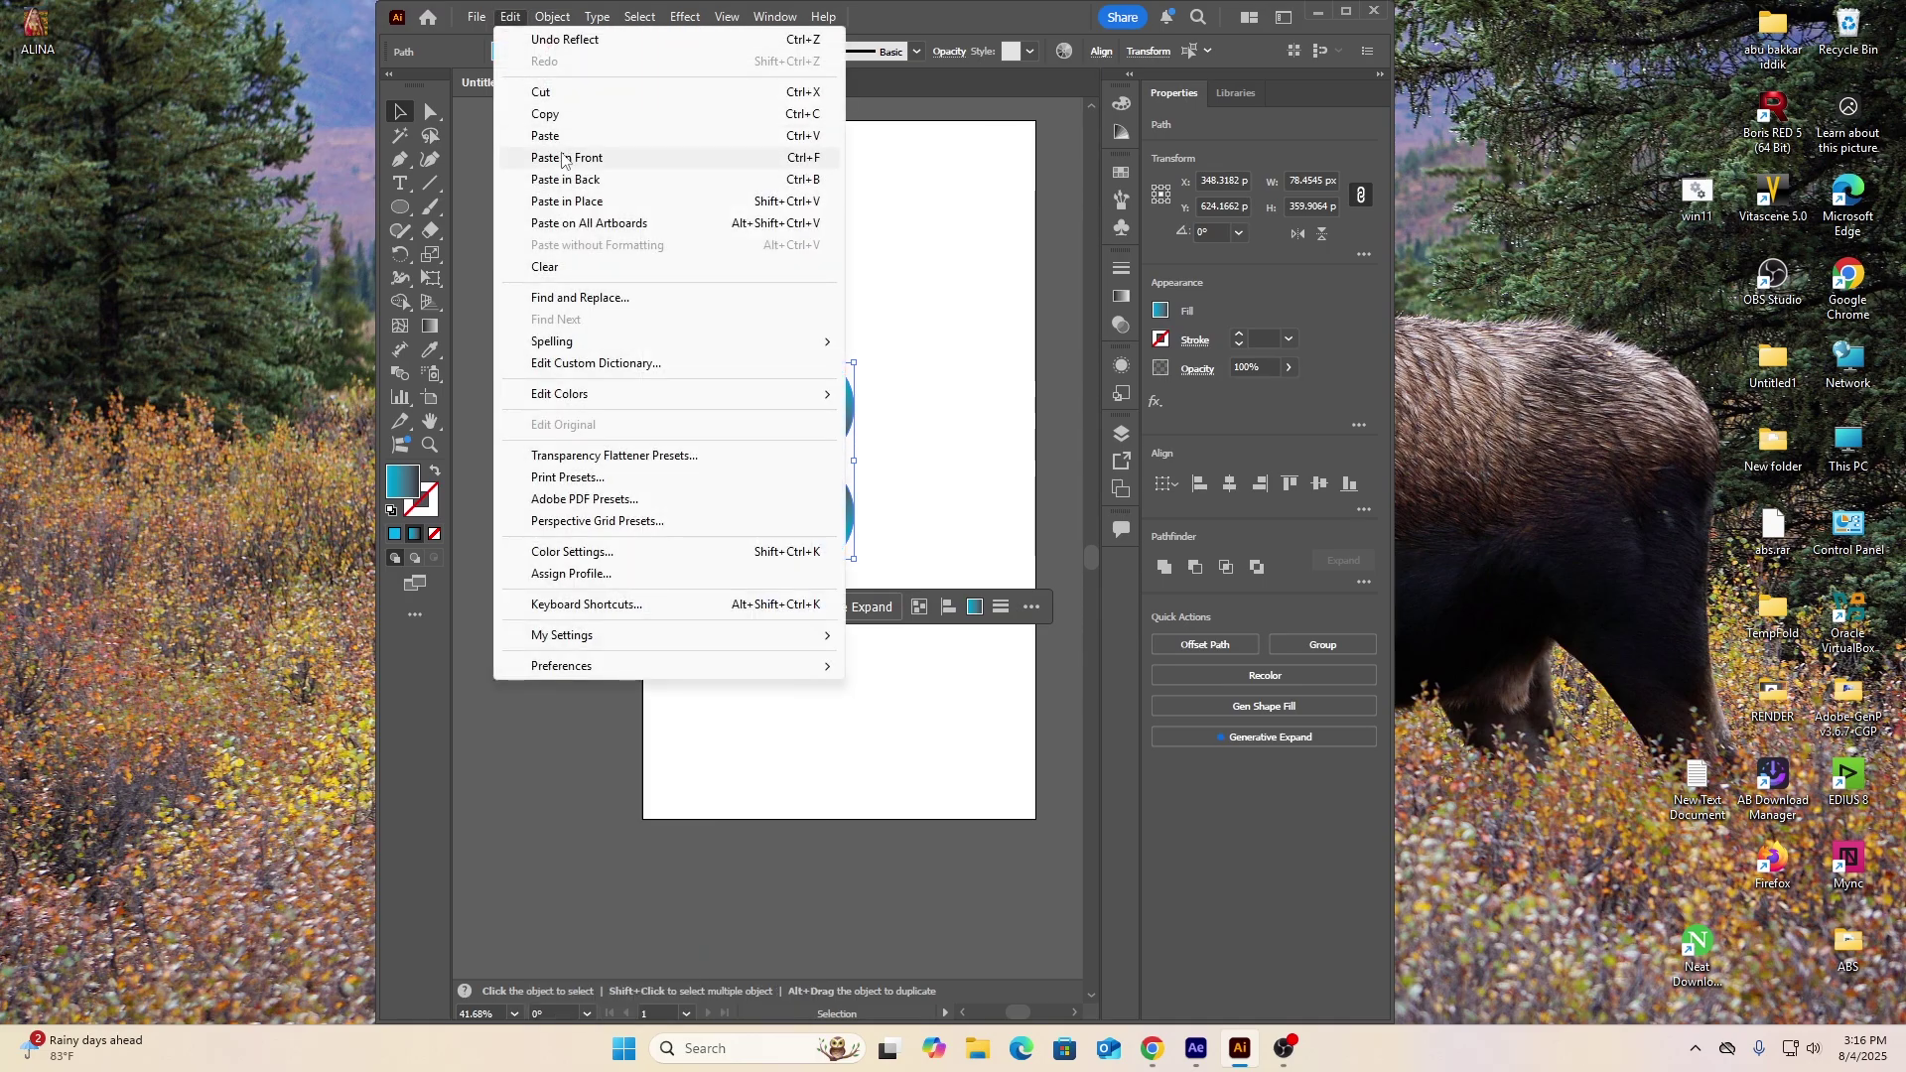
left_click(563, 159)
left_click_drag(800, 563, 955, 581)
left_click(836, 637)
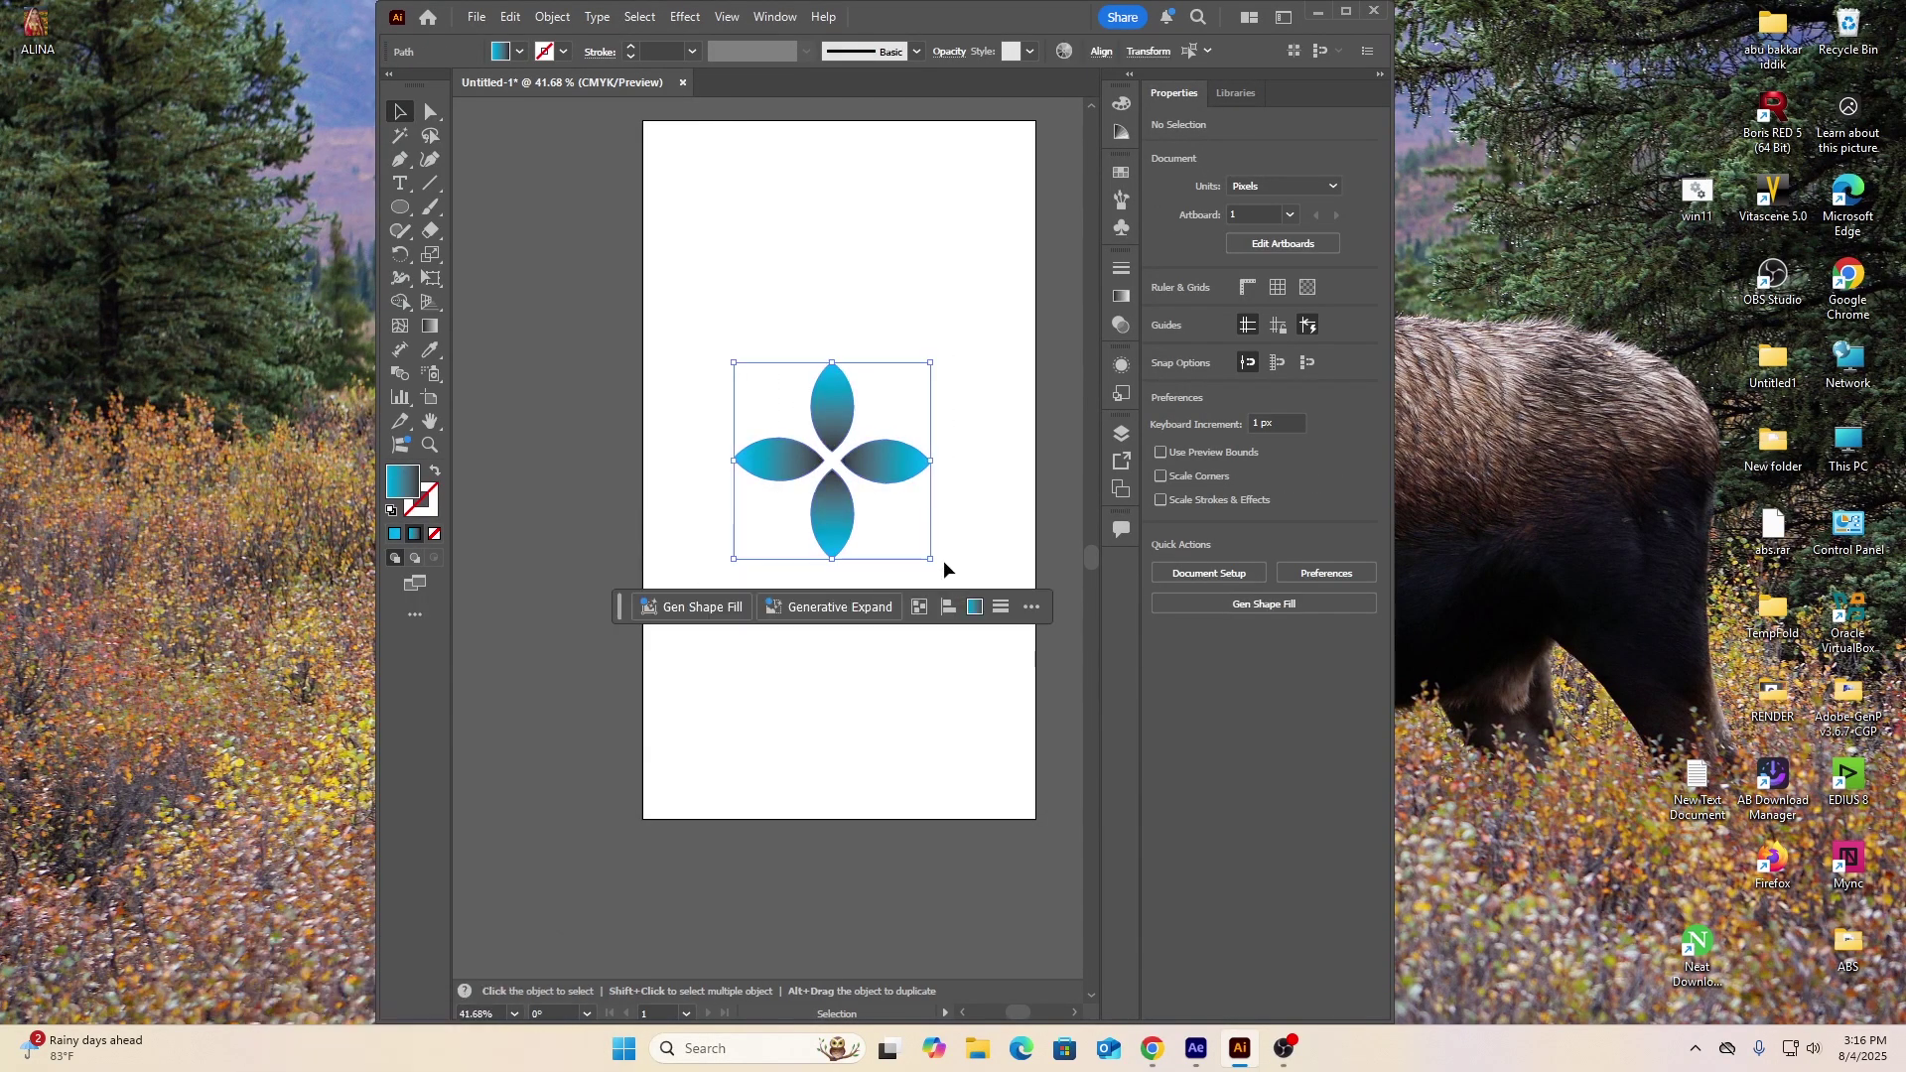
Copy the four petals, paste them in front, and rotate the copies about 45° to form an eight-petal flower
left_click(512, 18)
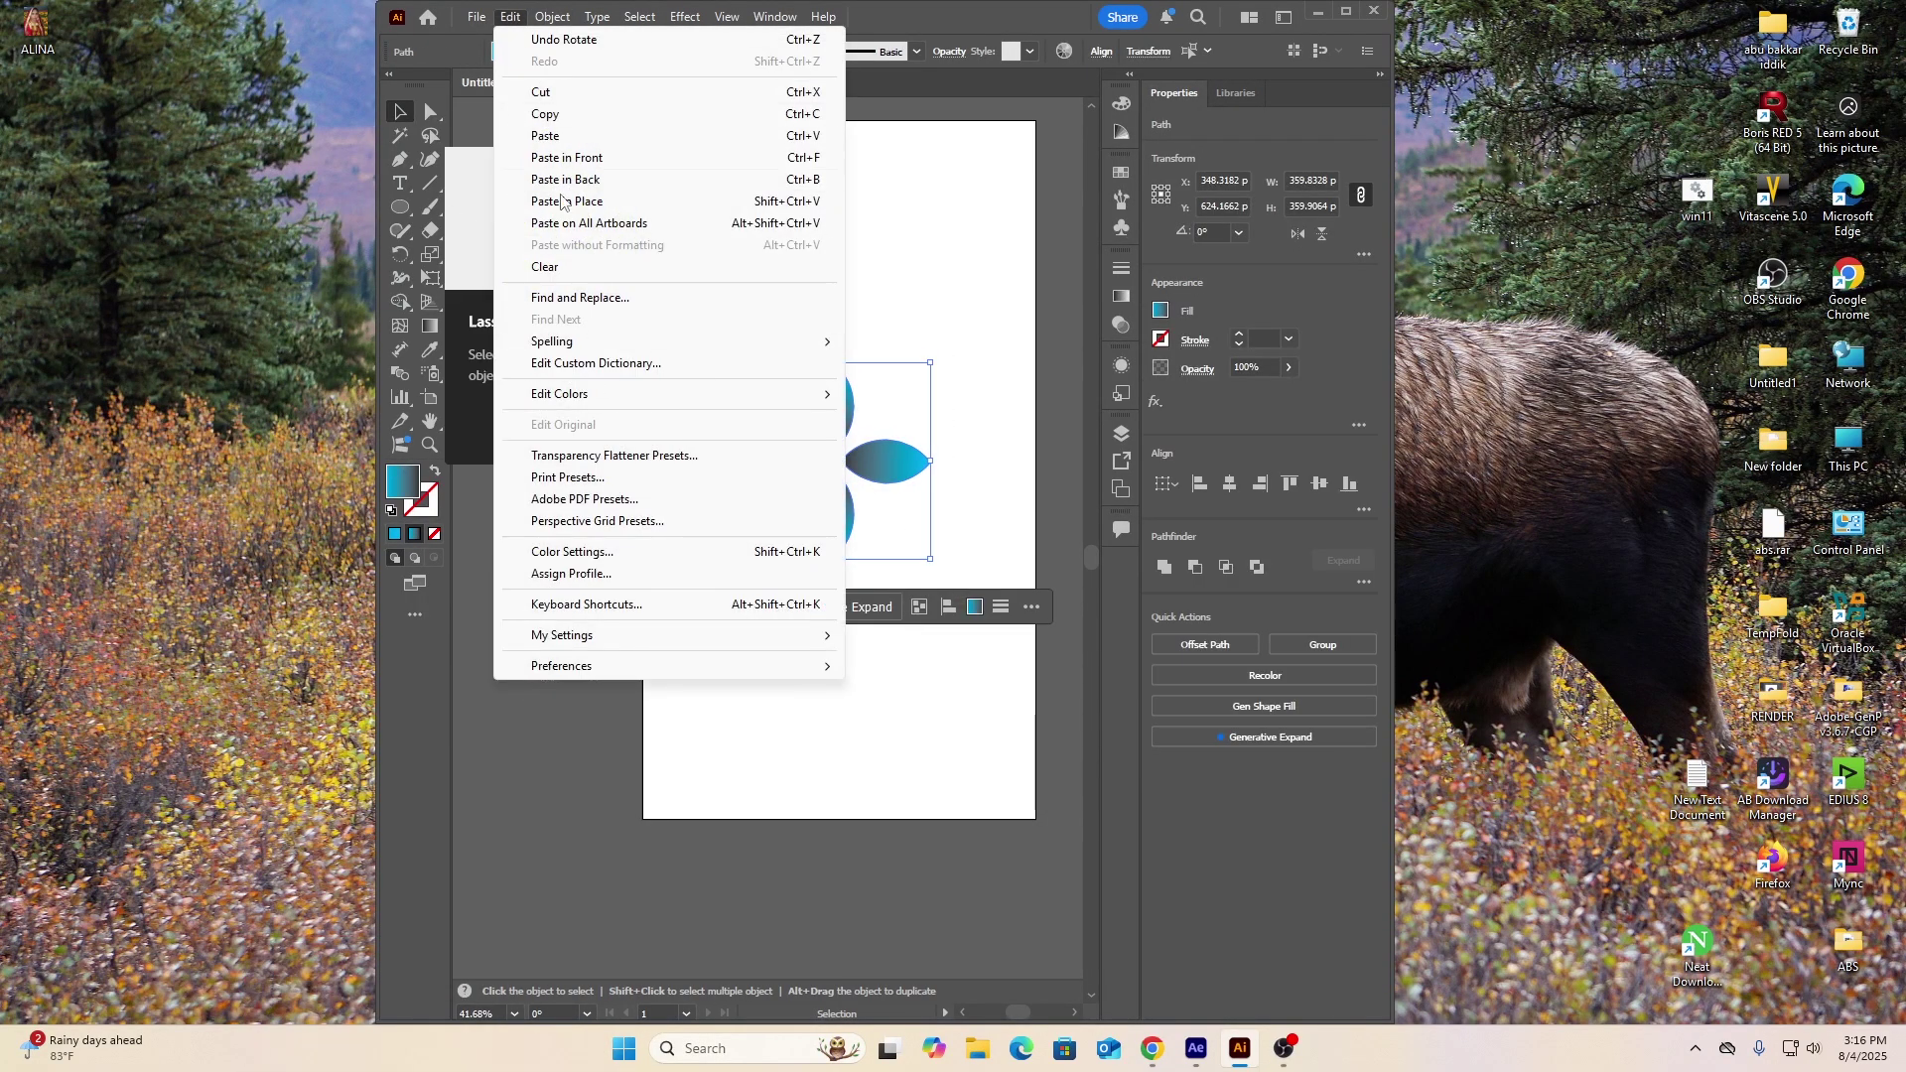
left_click(546, 114)
left_click(510, 18)
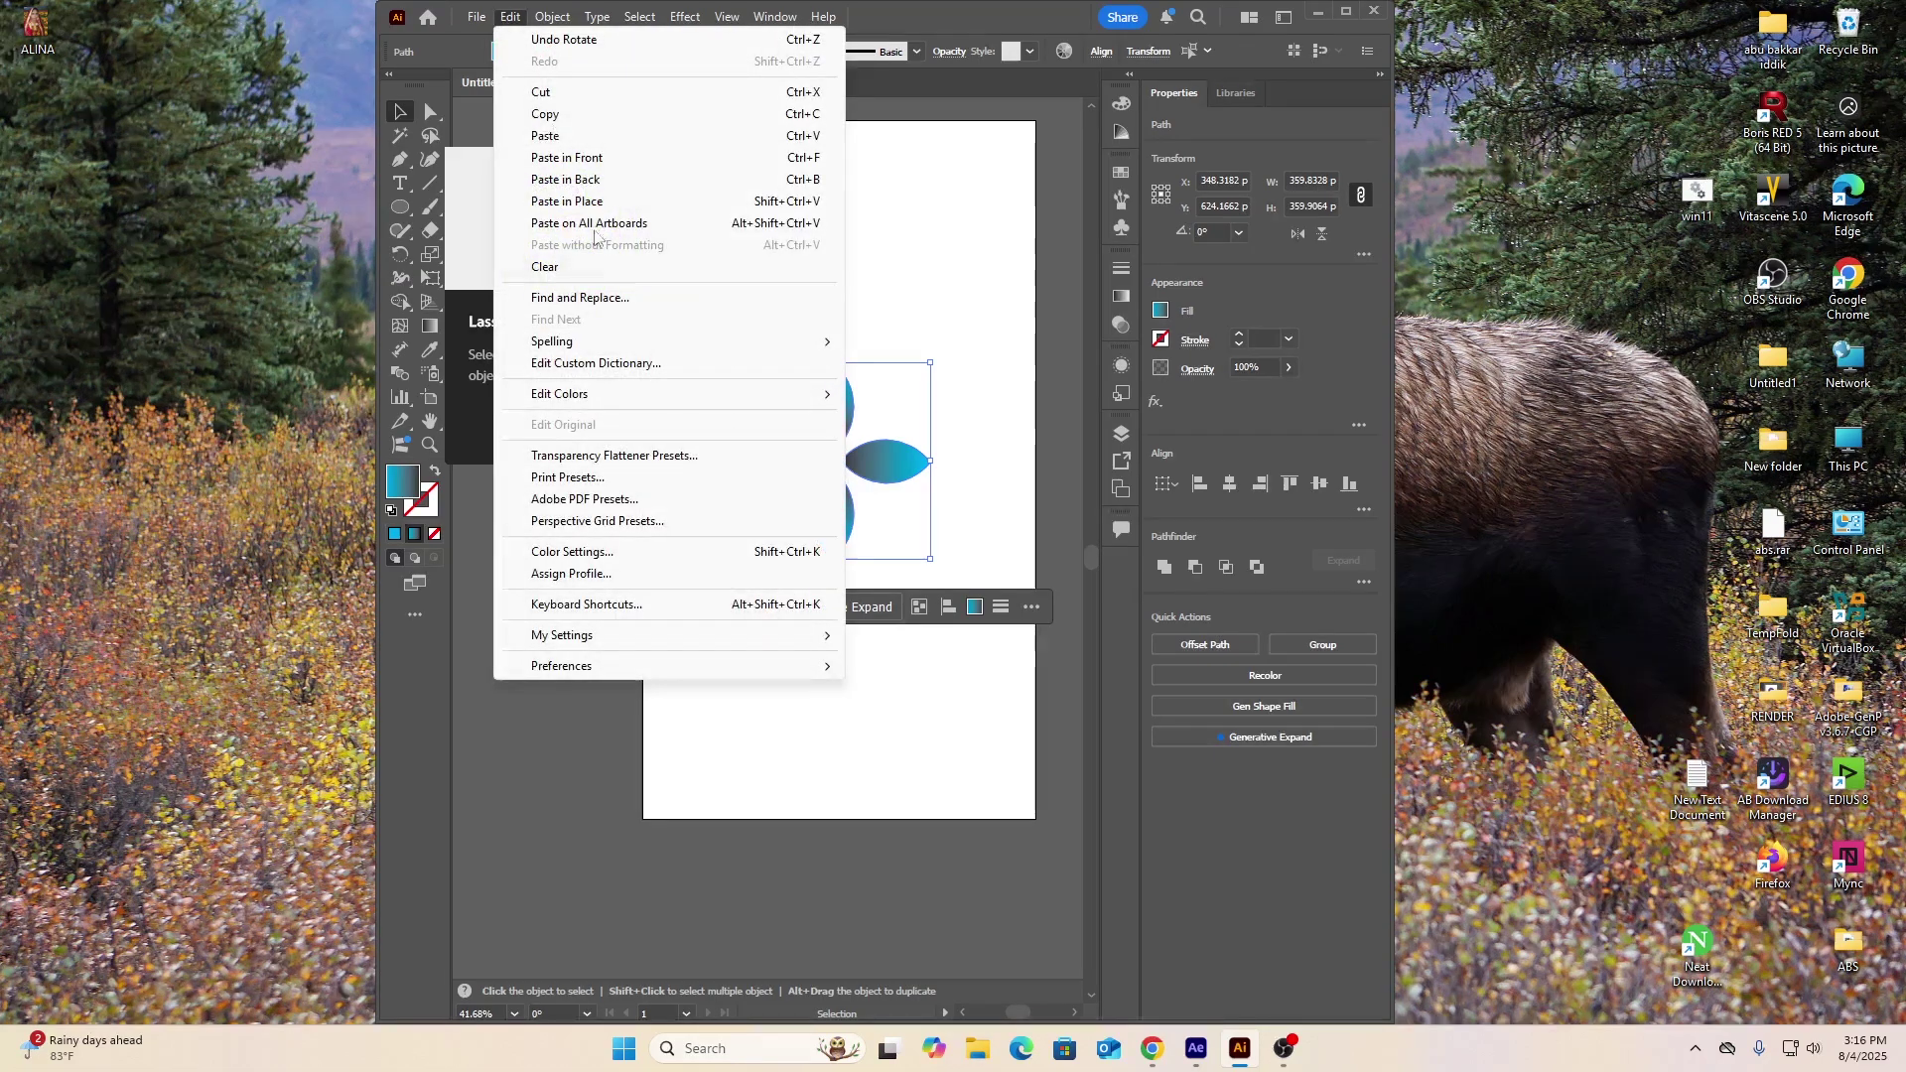
left_click(578, 159)
left_click_drag(727, 562, 677, 467)
Copy all eight petals, paste them in front, and rotate the copies to fill the gaps, forming a sixteen-petal flower
left_click_drag(736, 369, 901, 557)
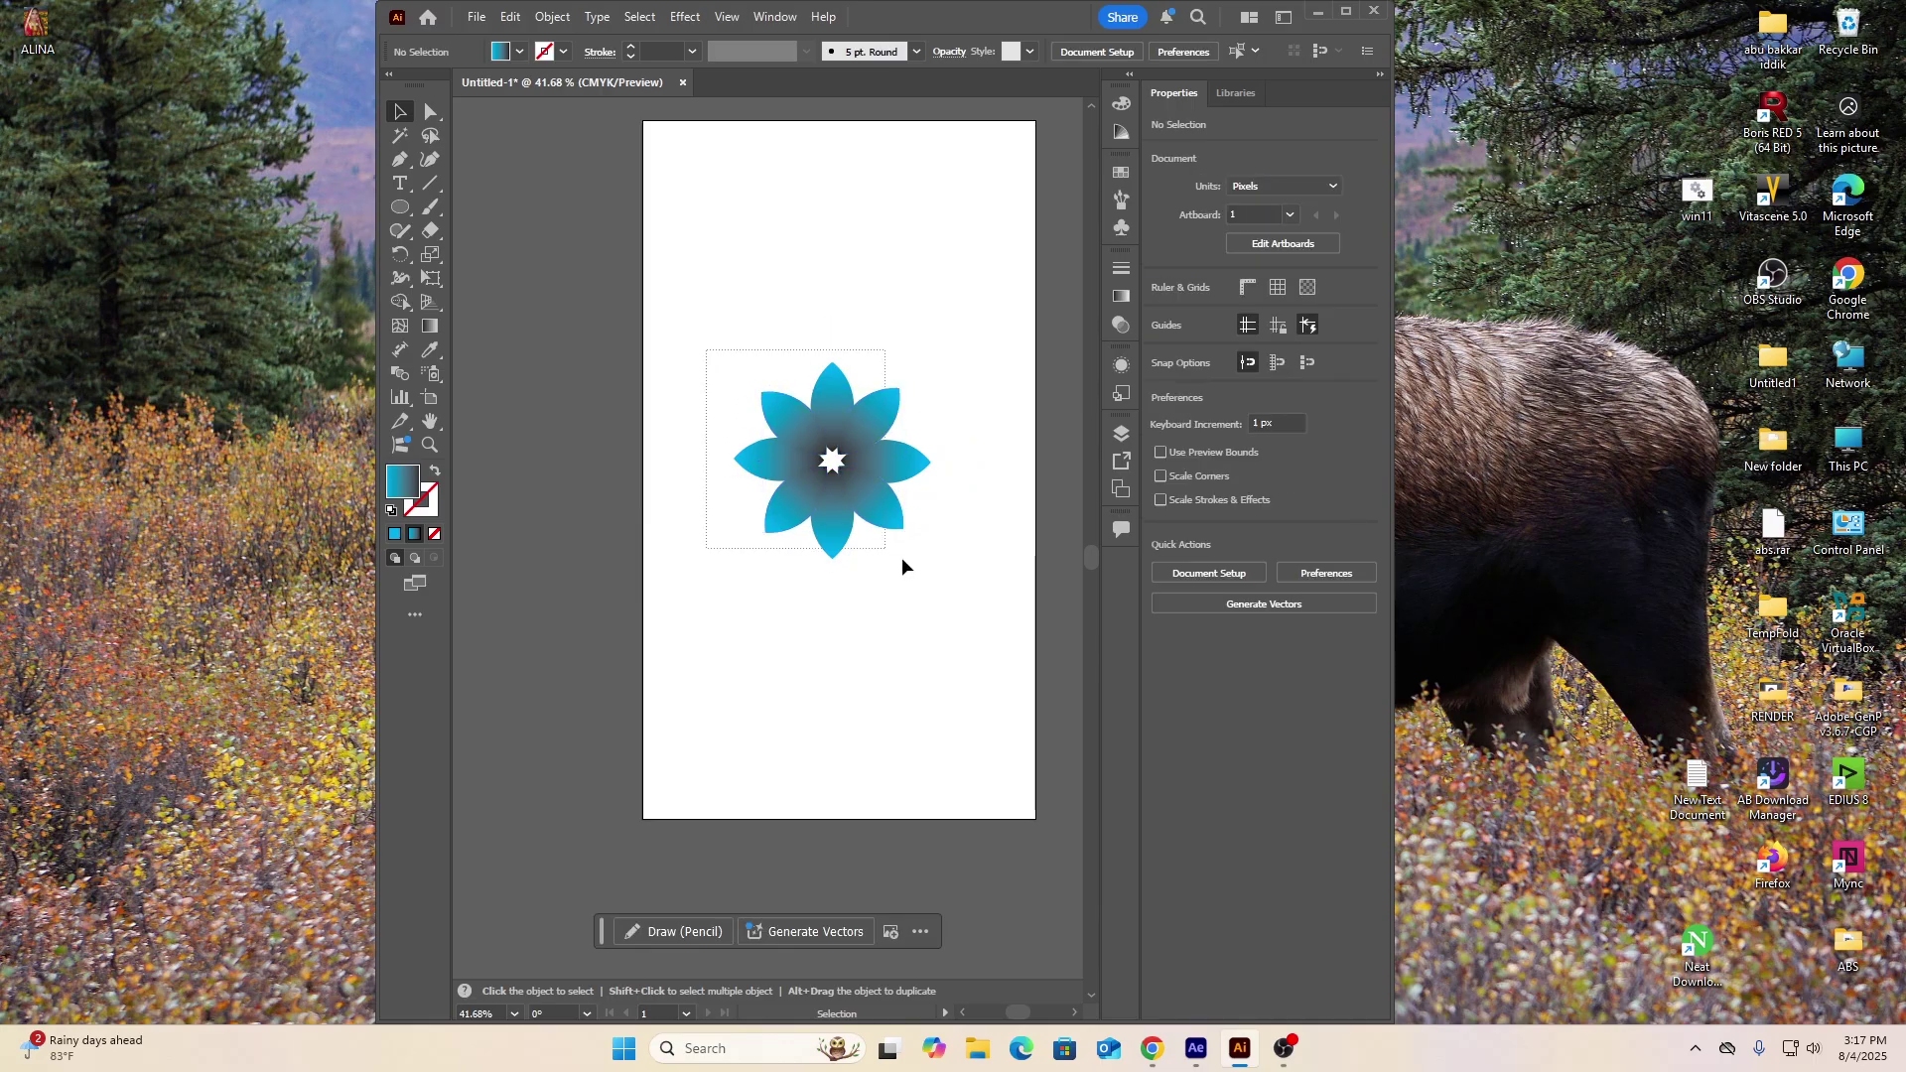
left_click(510, 16)
left_click(548, 113)
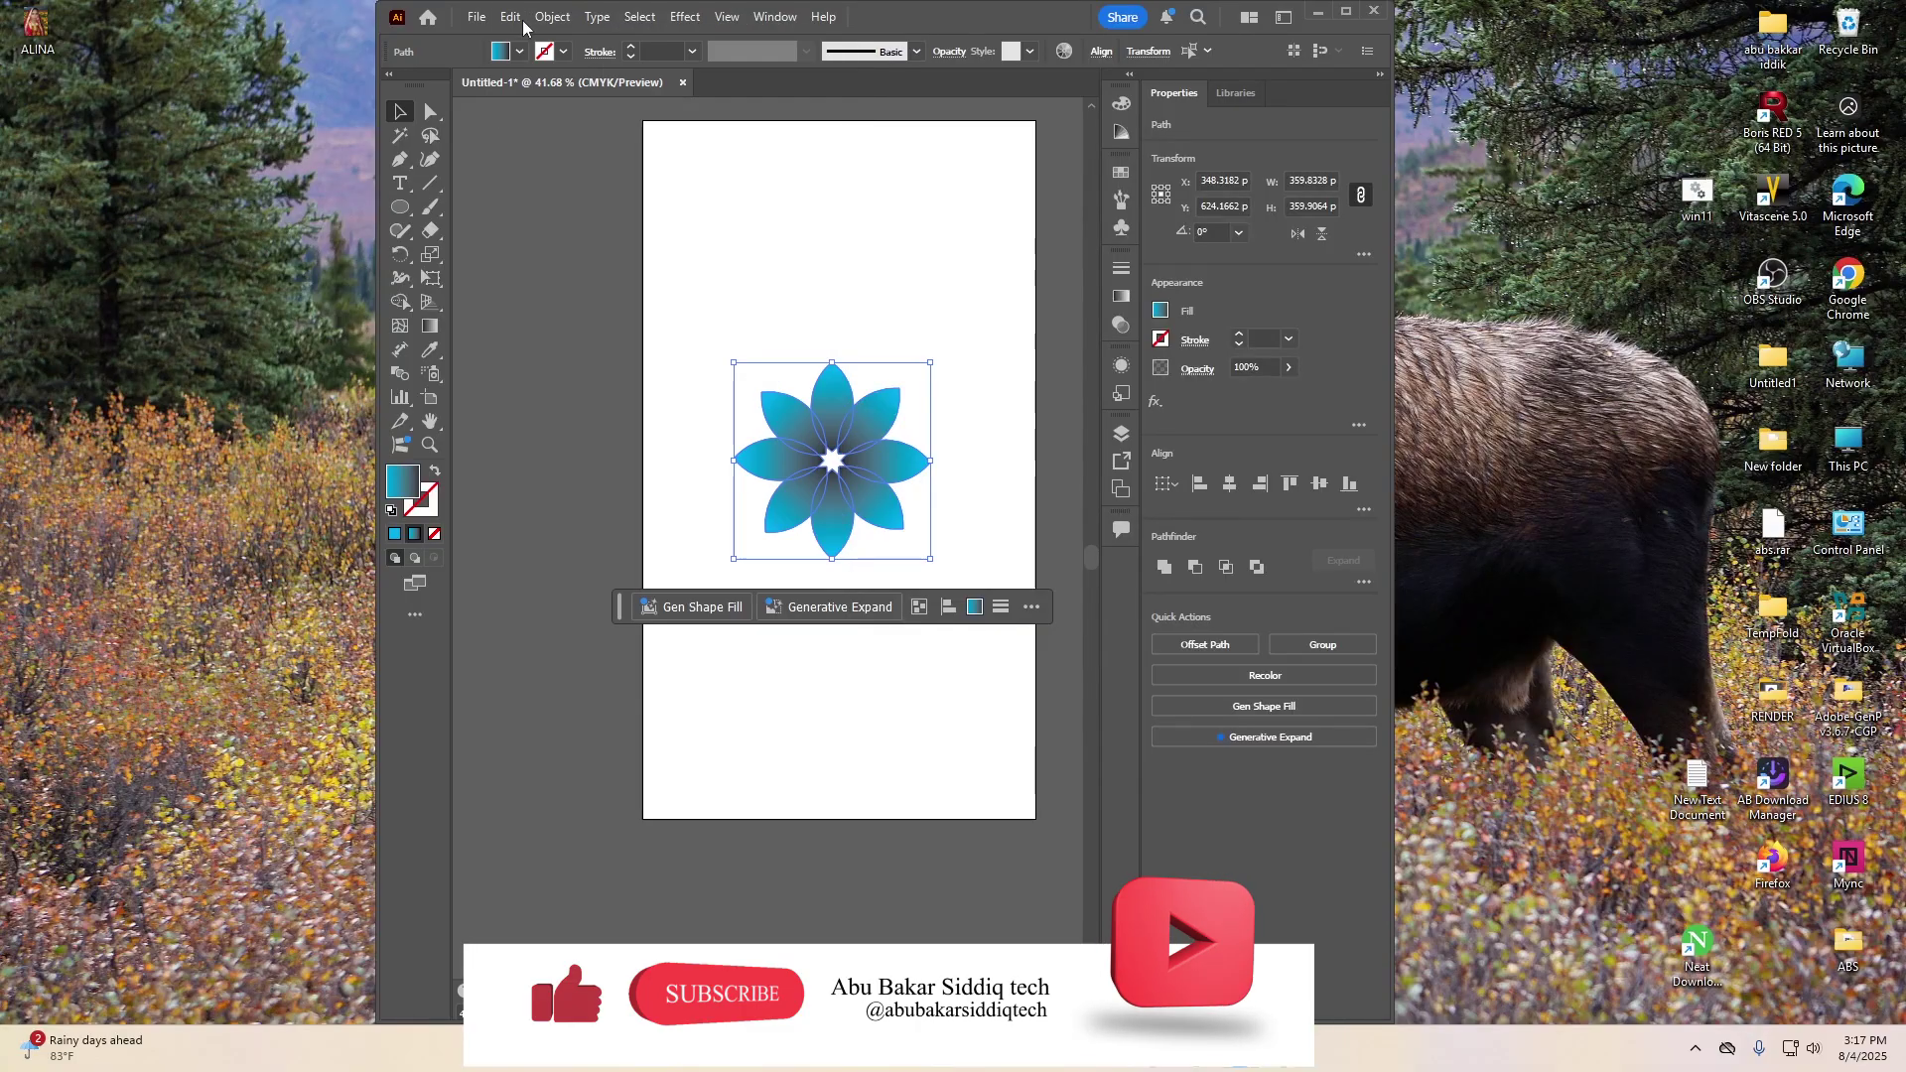
left_click(510, 17)
left_click(579, 163)
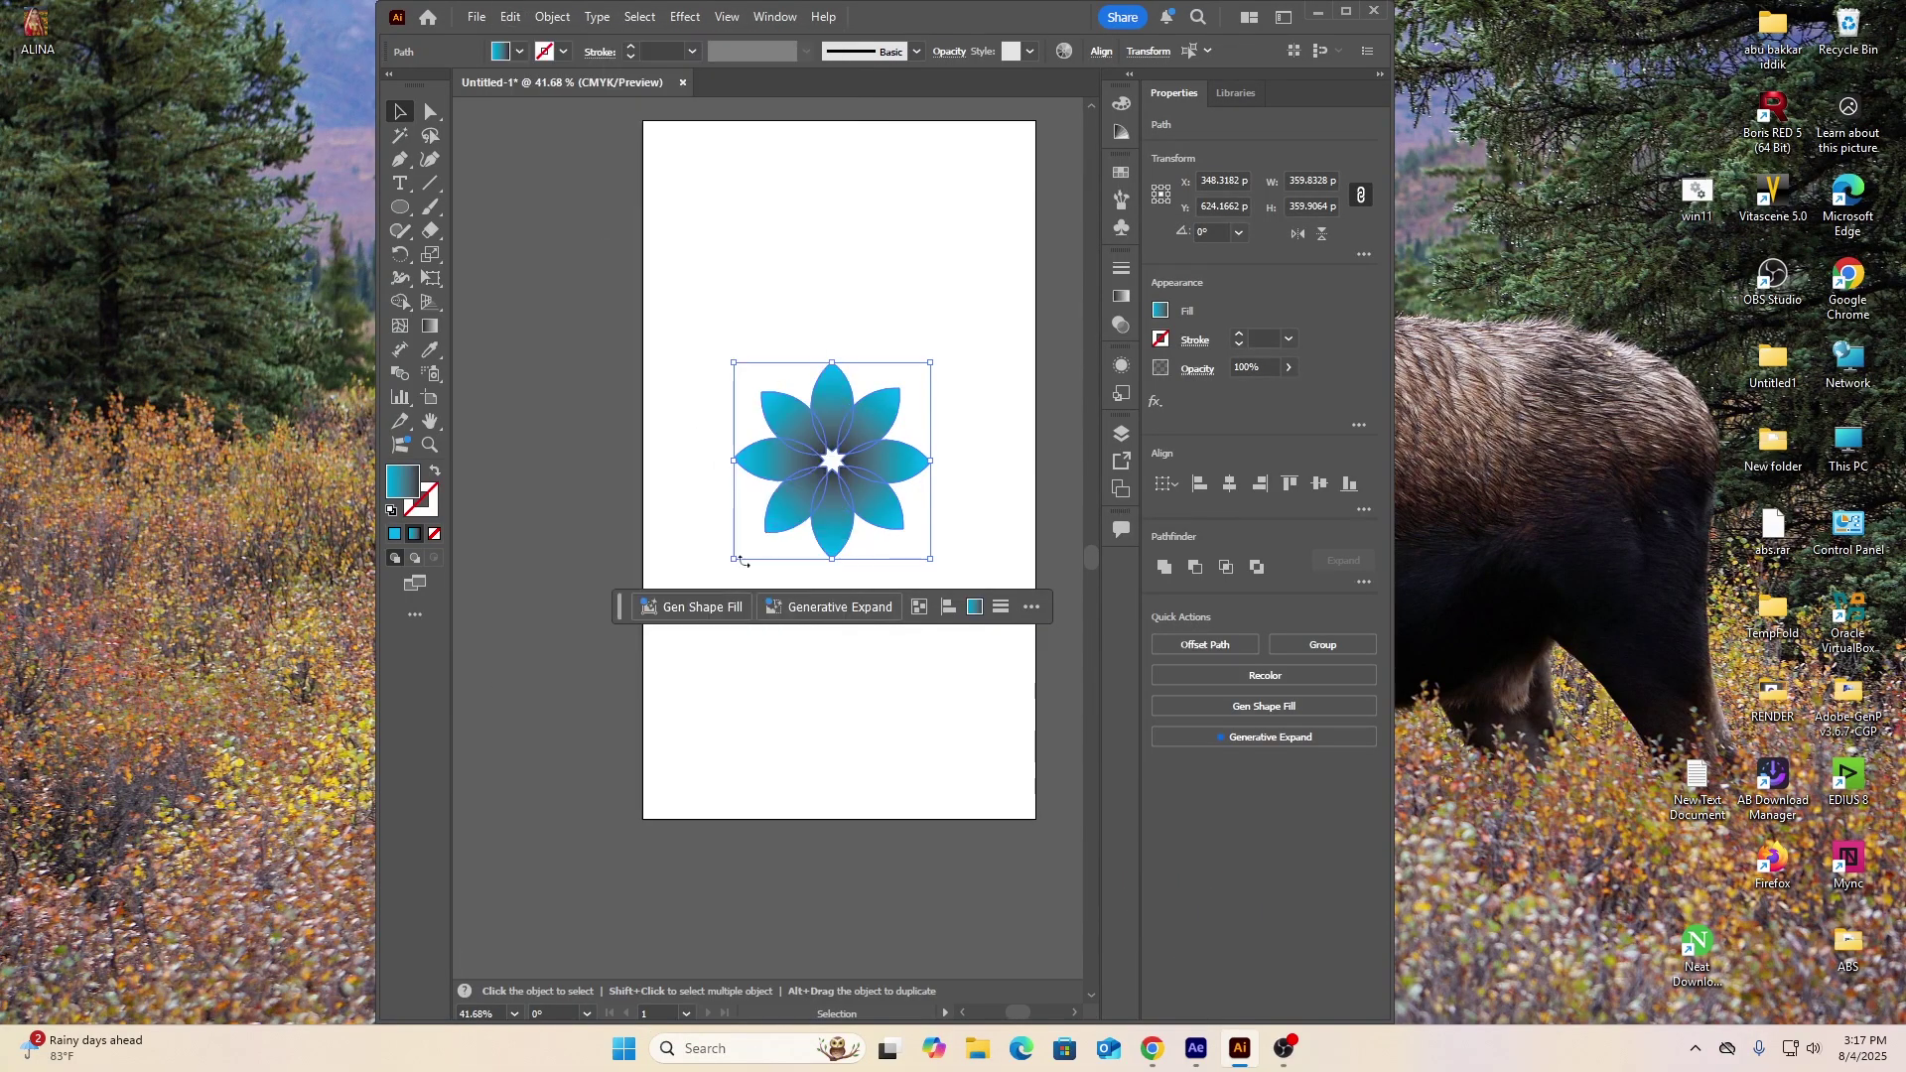
left_click_drag(728, 566, 711, 520)
left_click(758, 249)
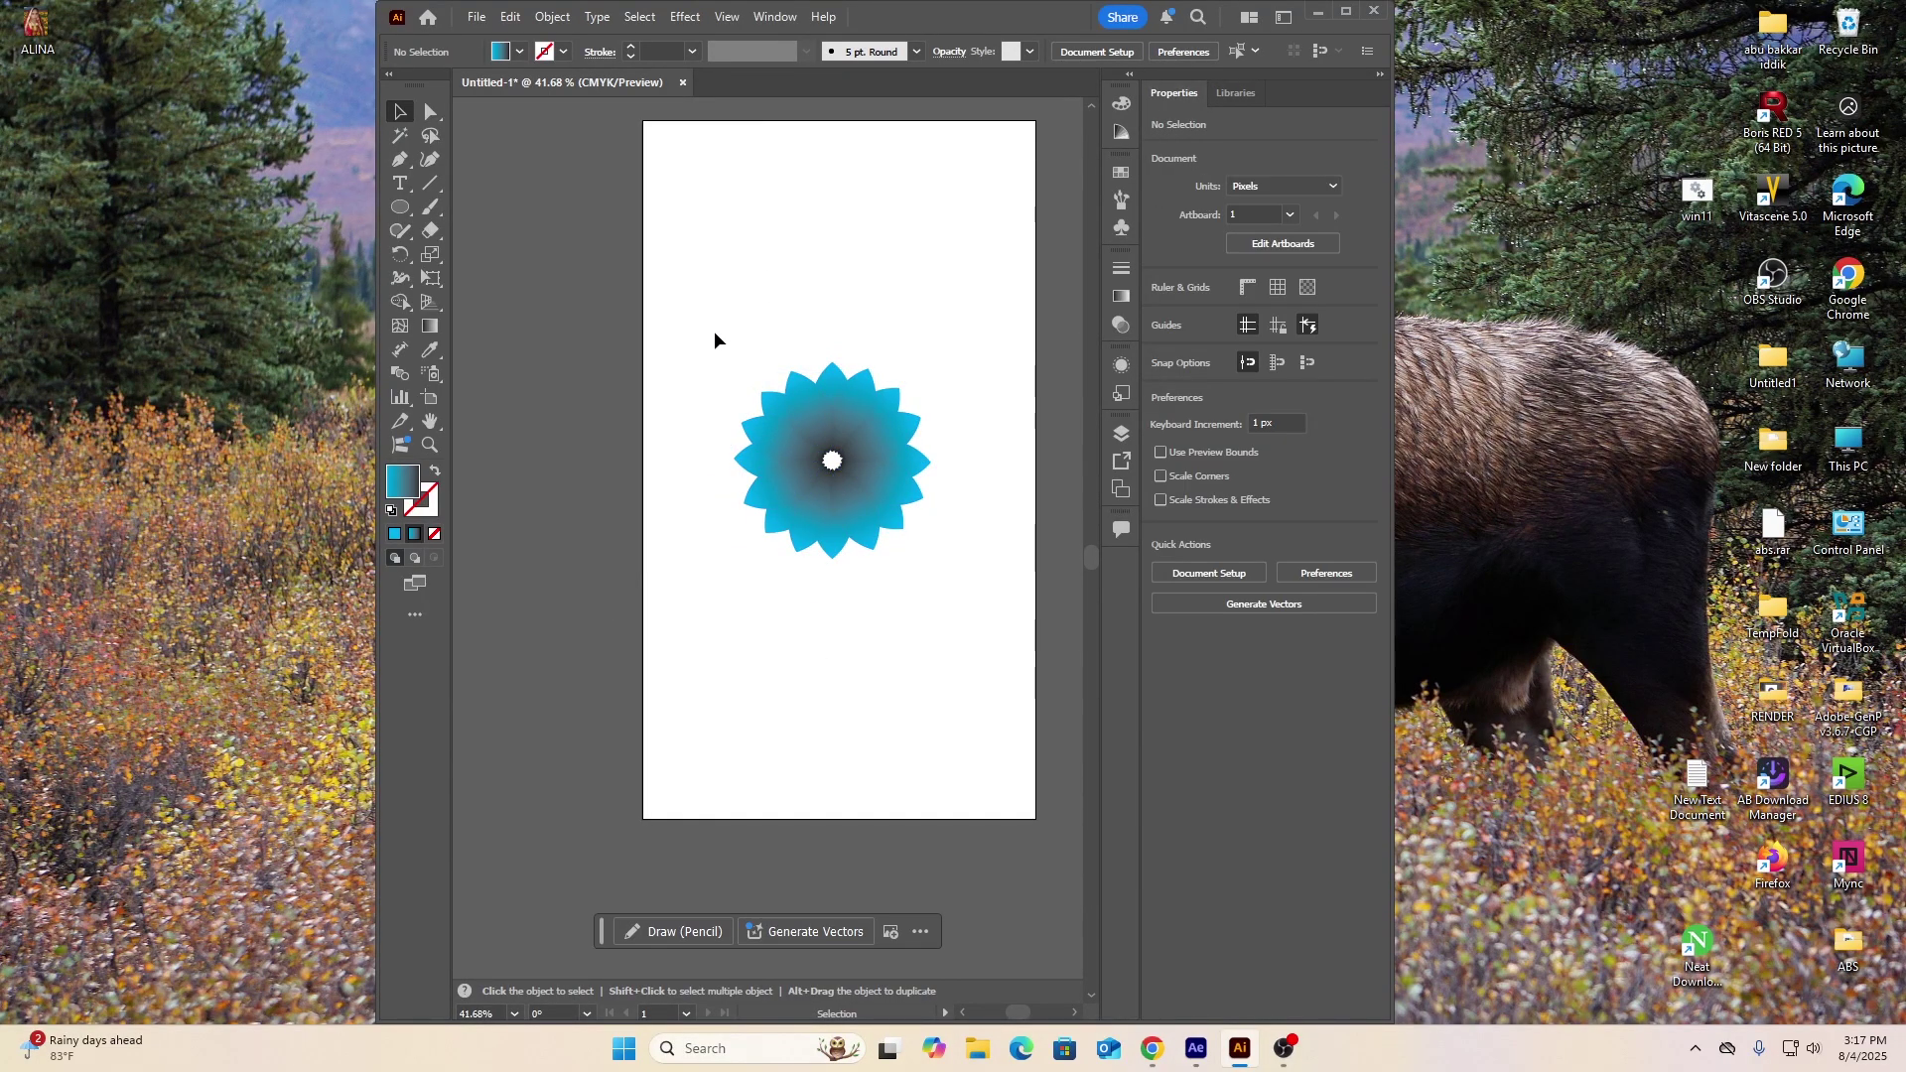
Select all sixteen petals and set their blending mode to Screen in the Transparency settings
left_click_drag(705, 348, 957, 646)
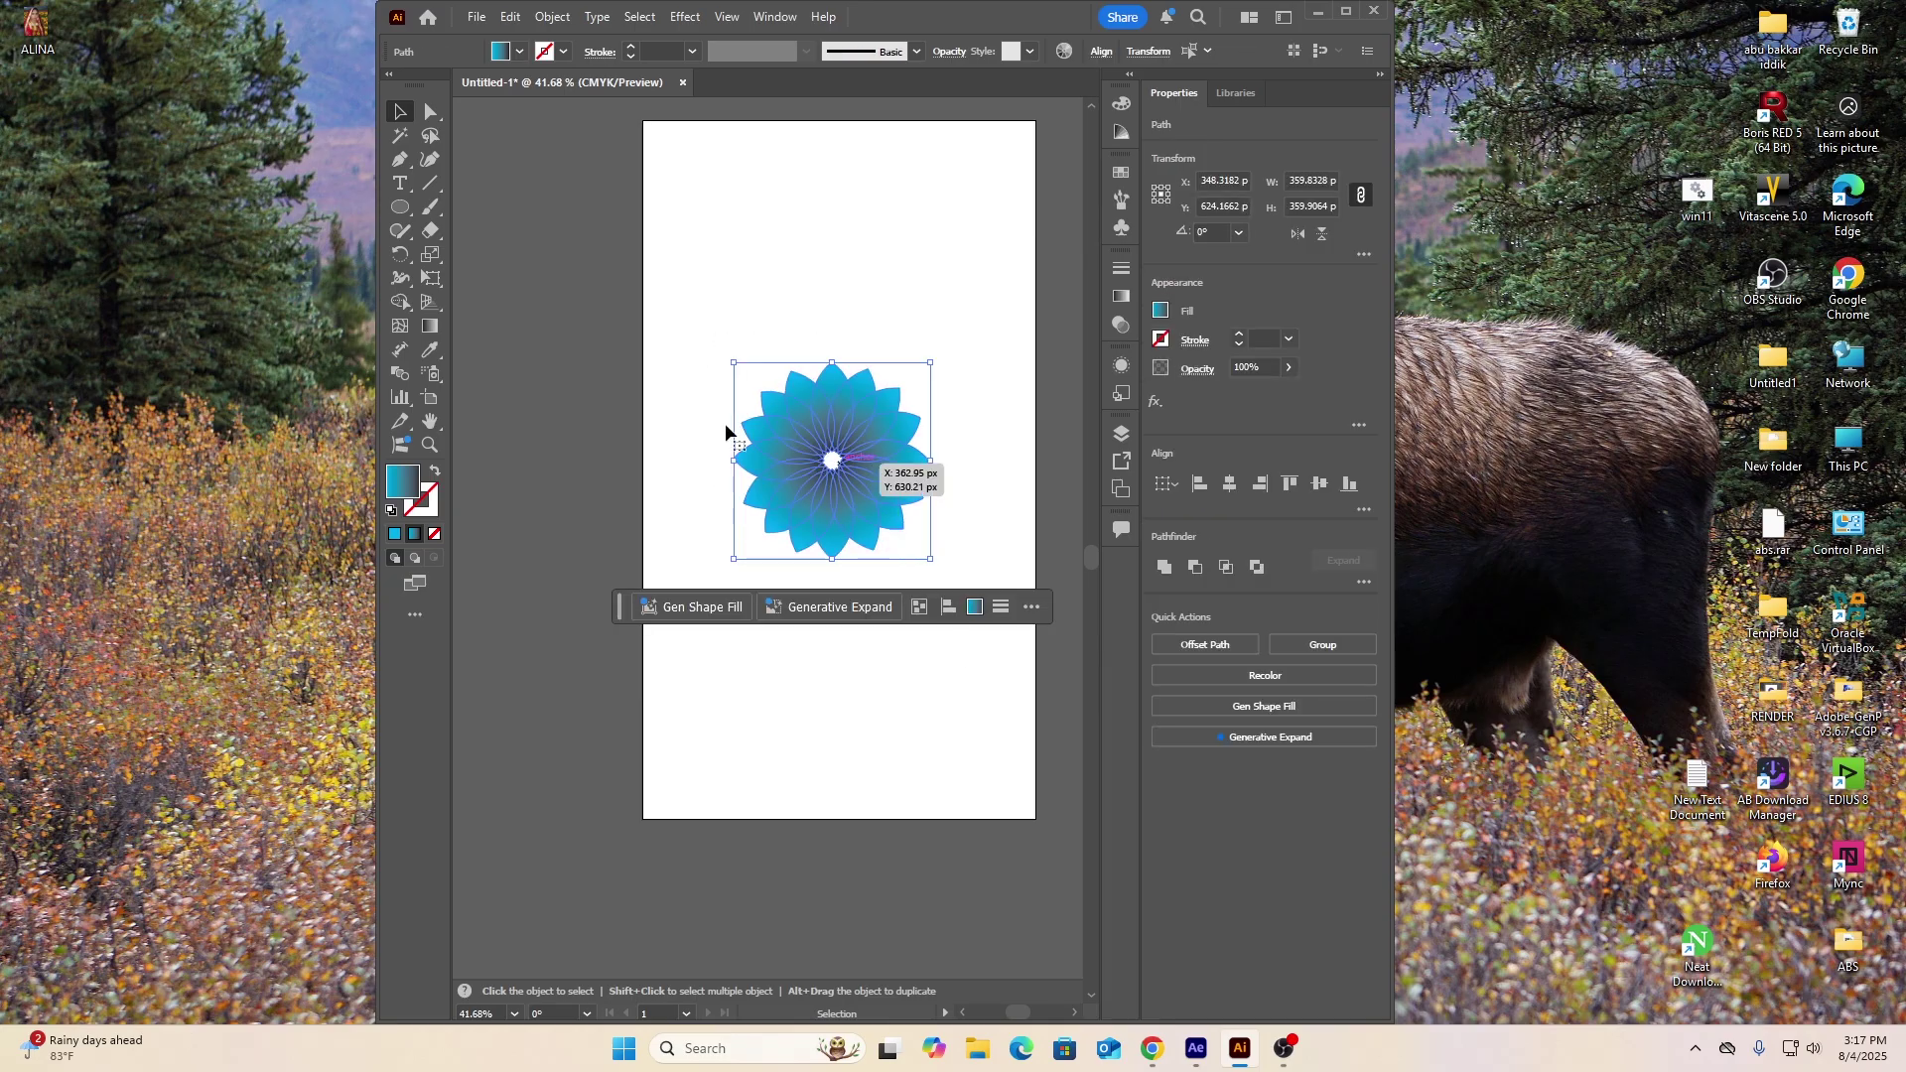
left_click(1123, 327)
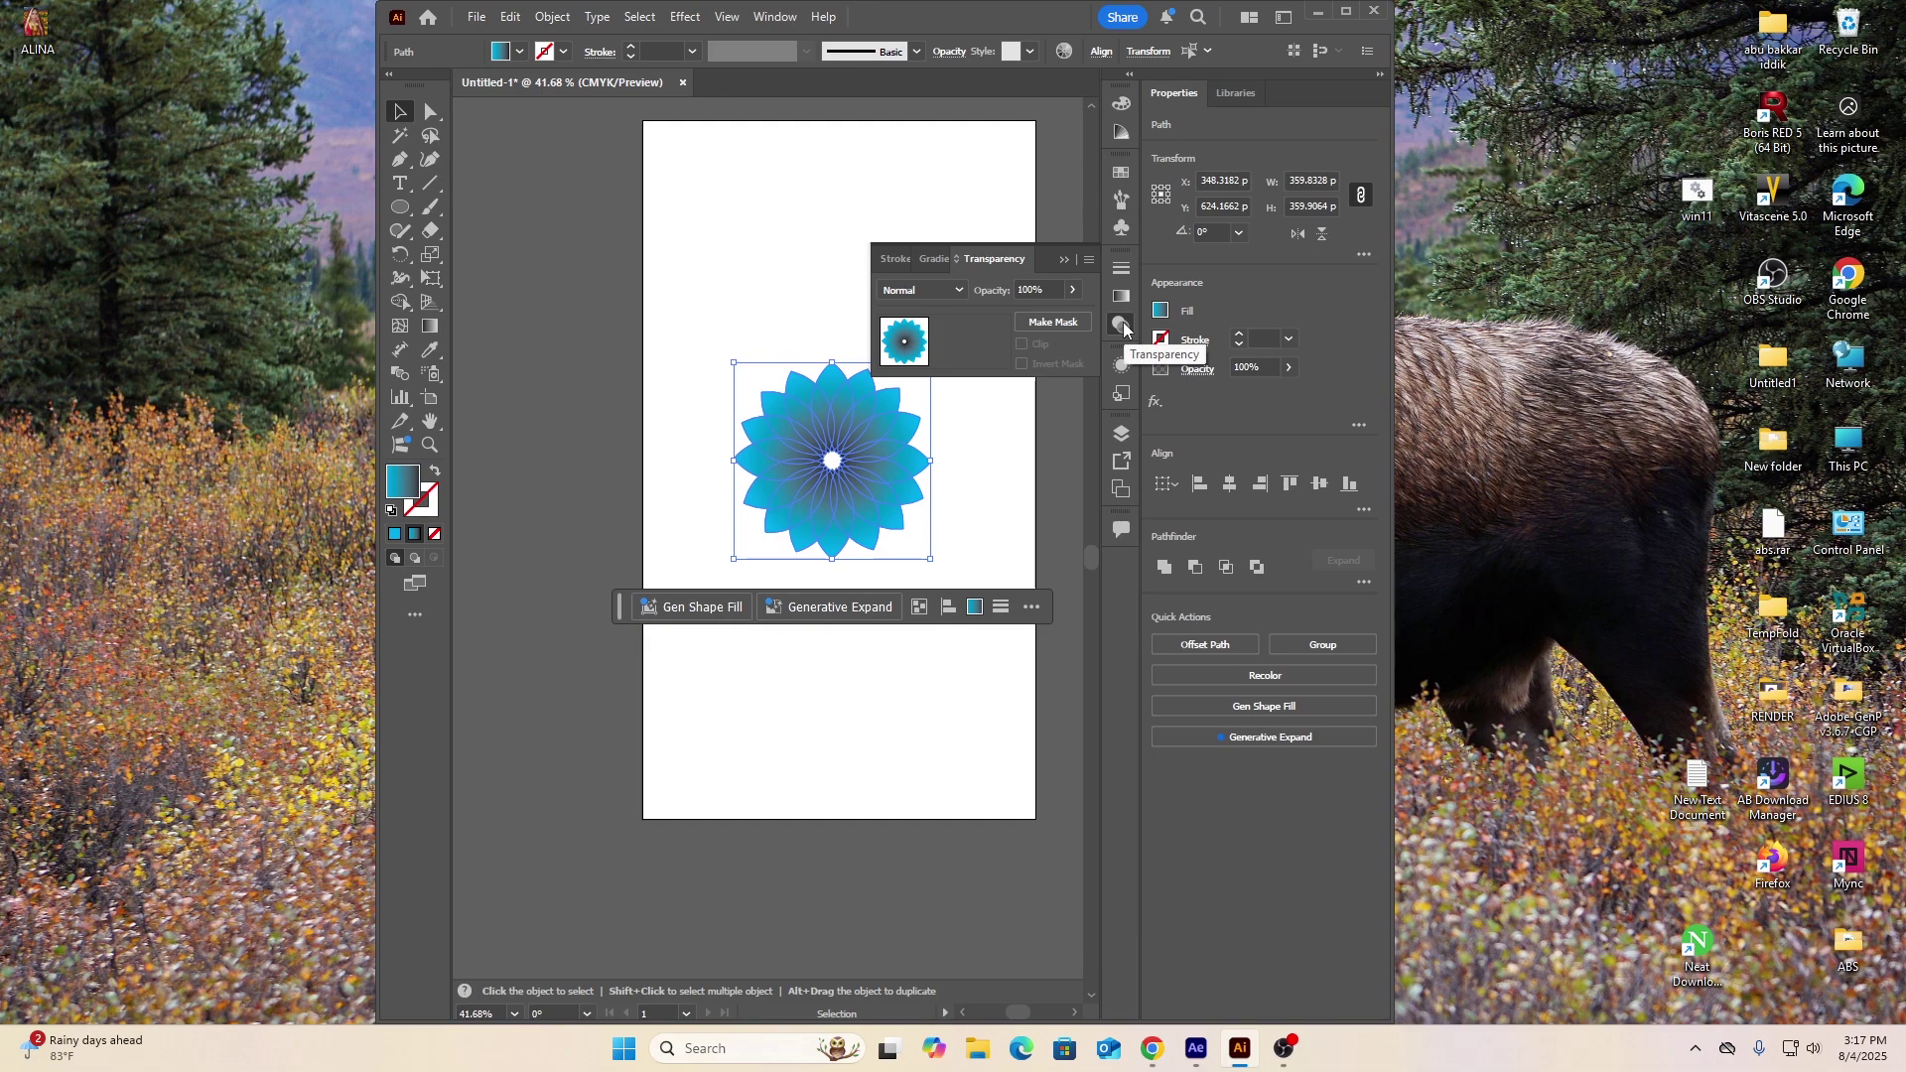
left_click(957, 290)
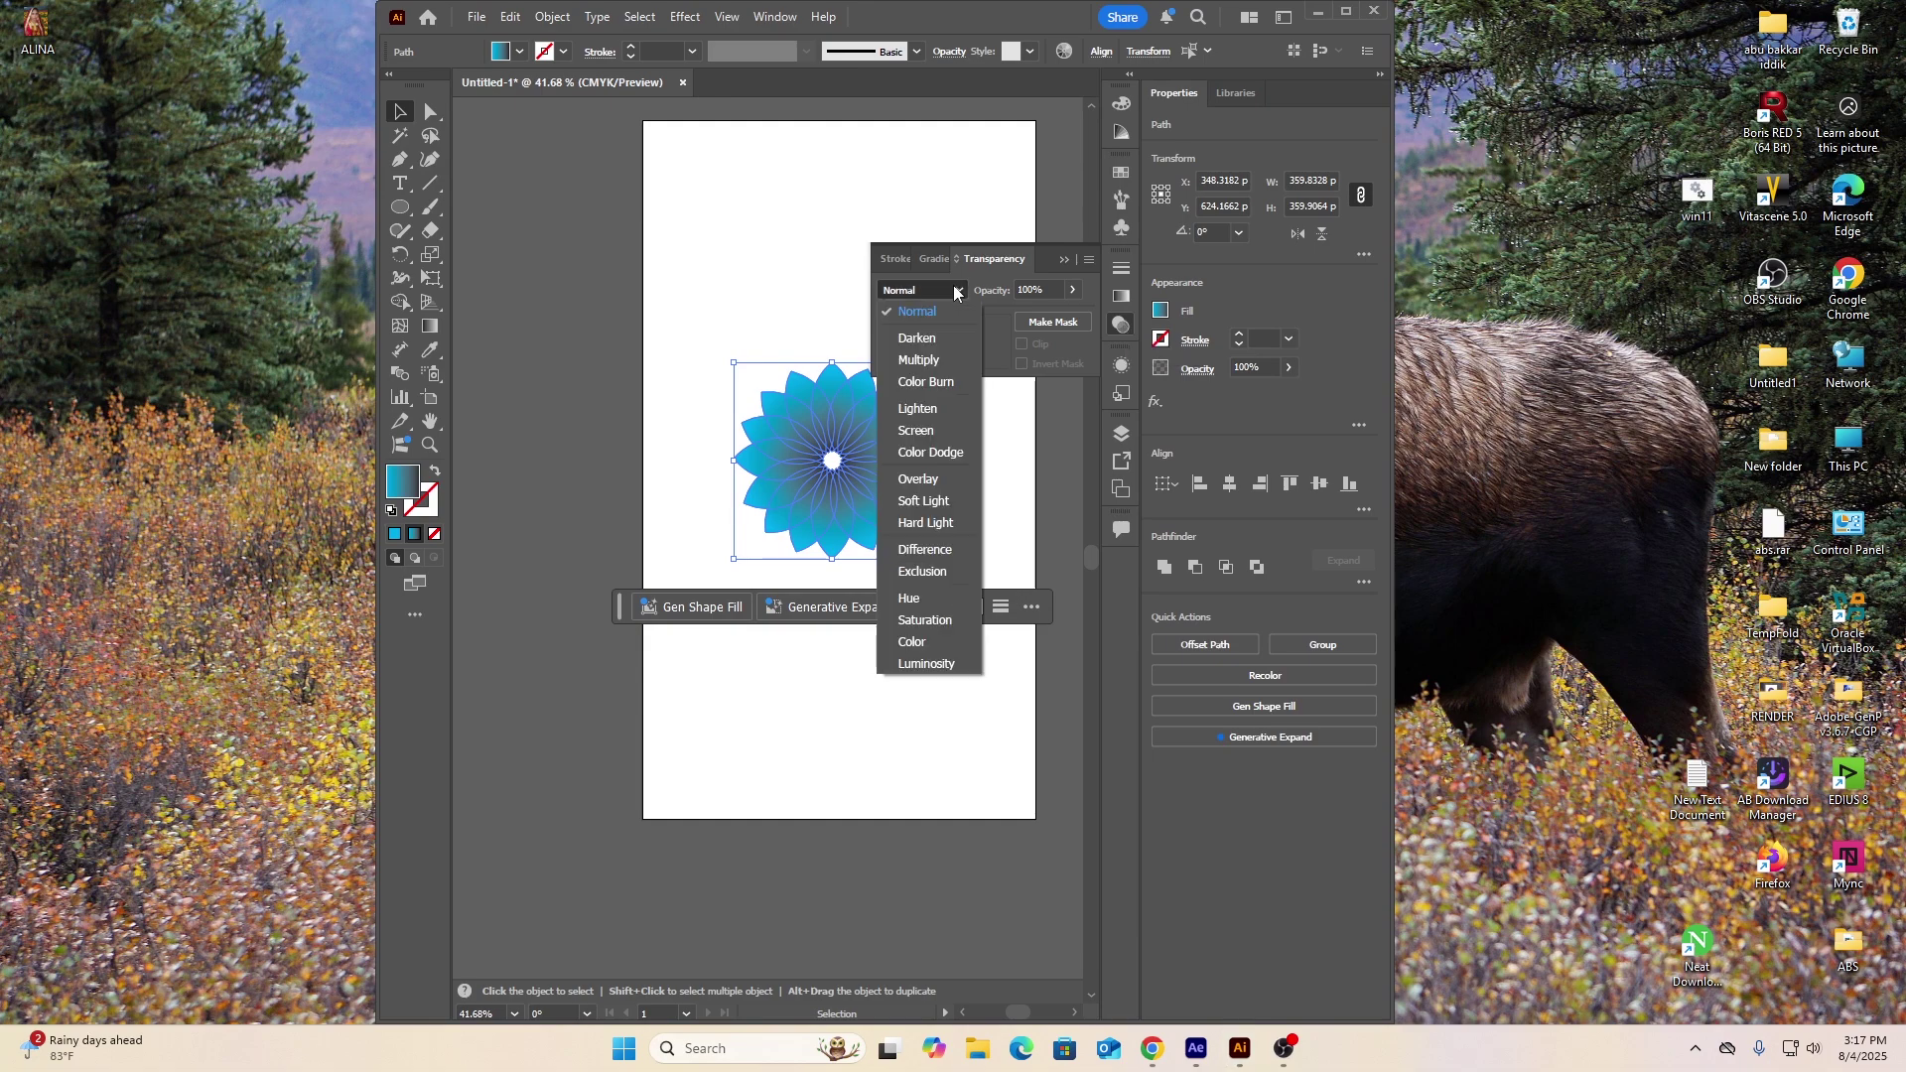
left_click(918, 431)
left_click(754, 271)
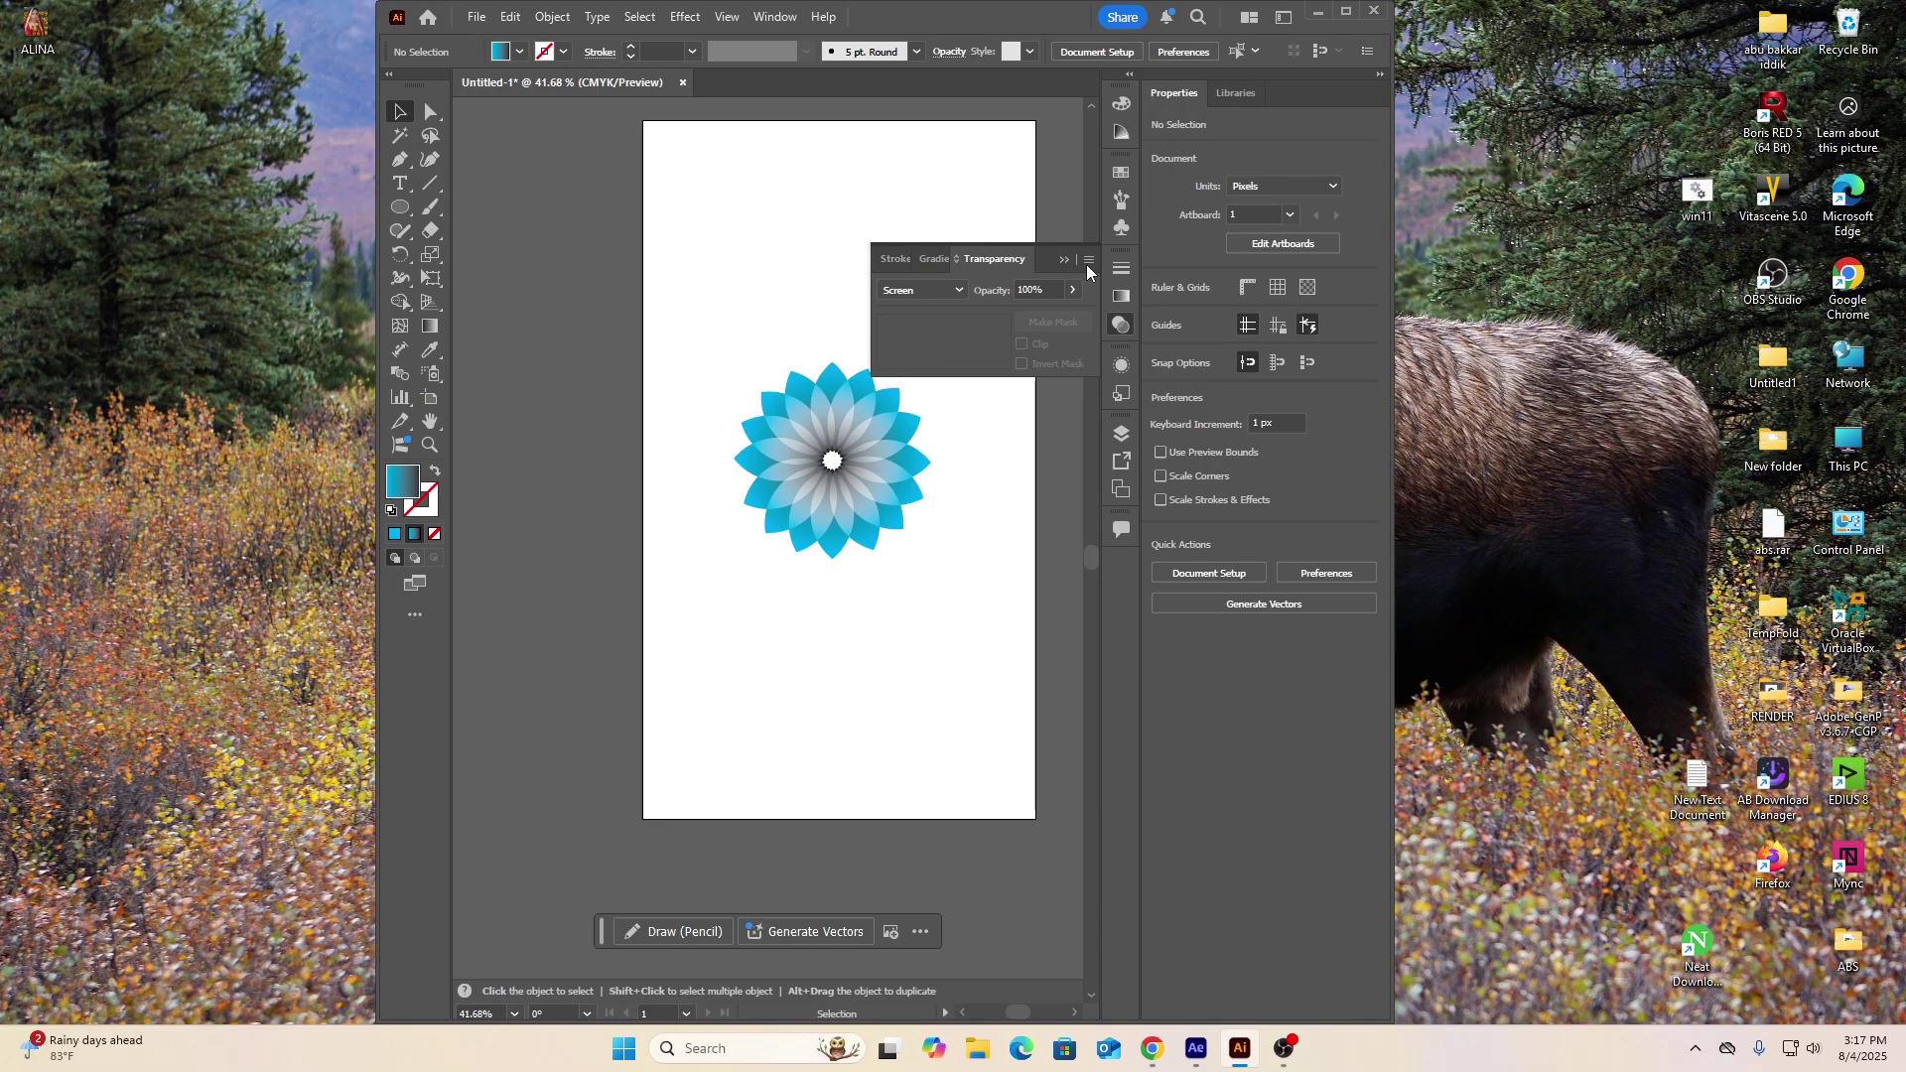
Try to change the flower gradient's blue colour stop to the yellow swatch
left_click(1122, 296)
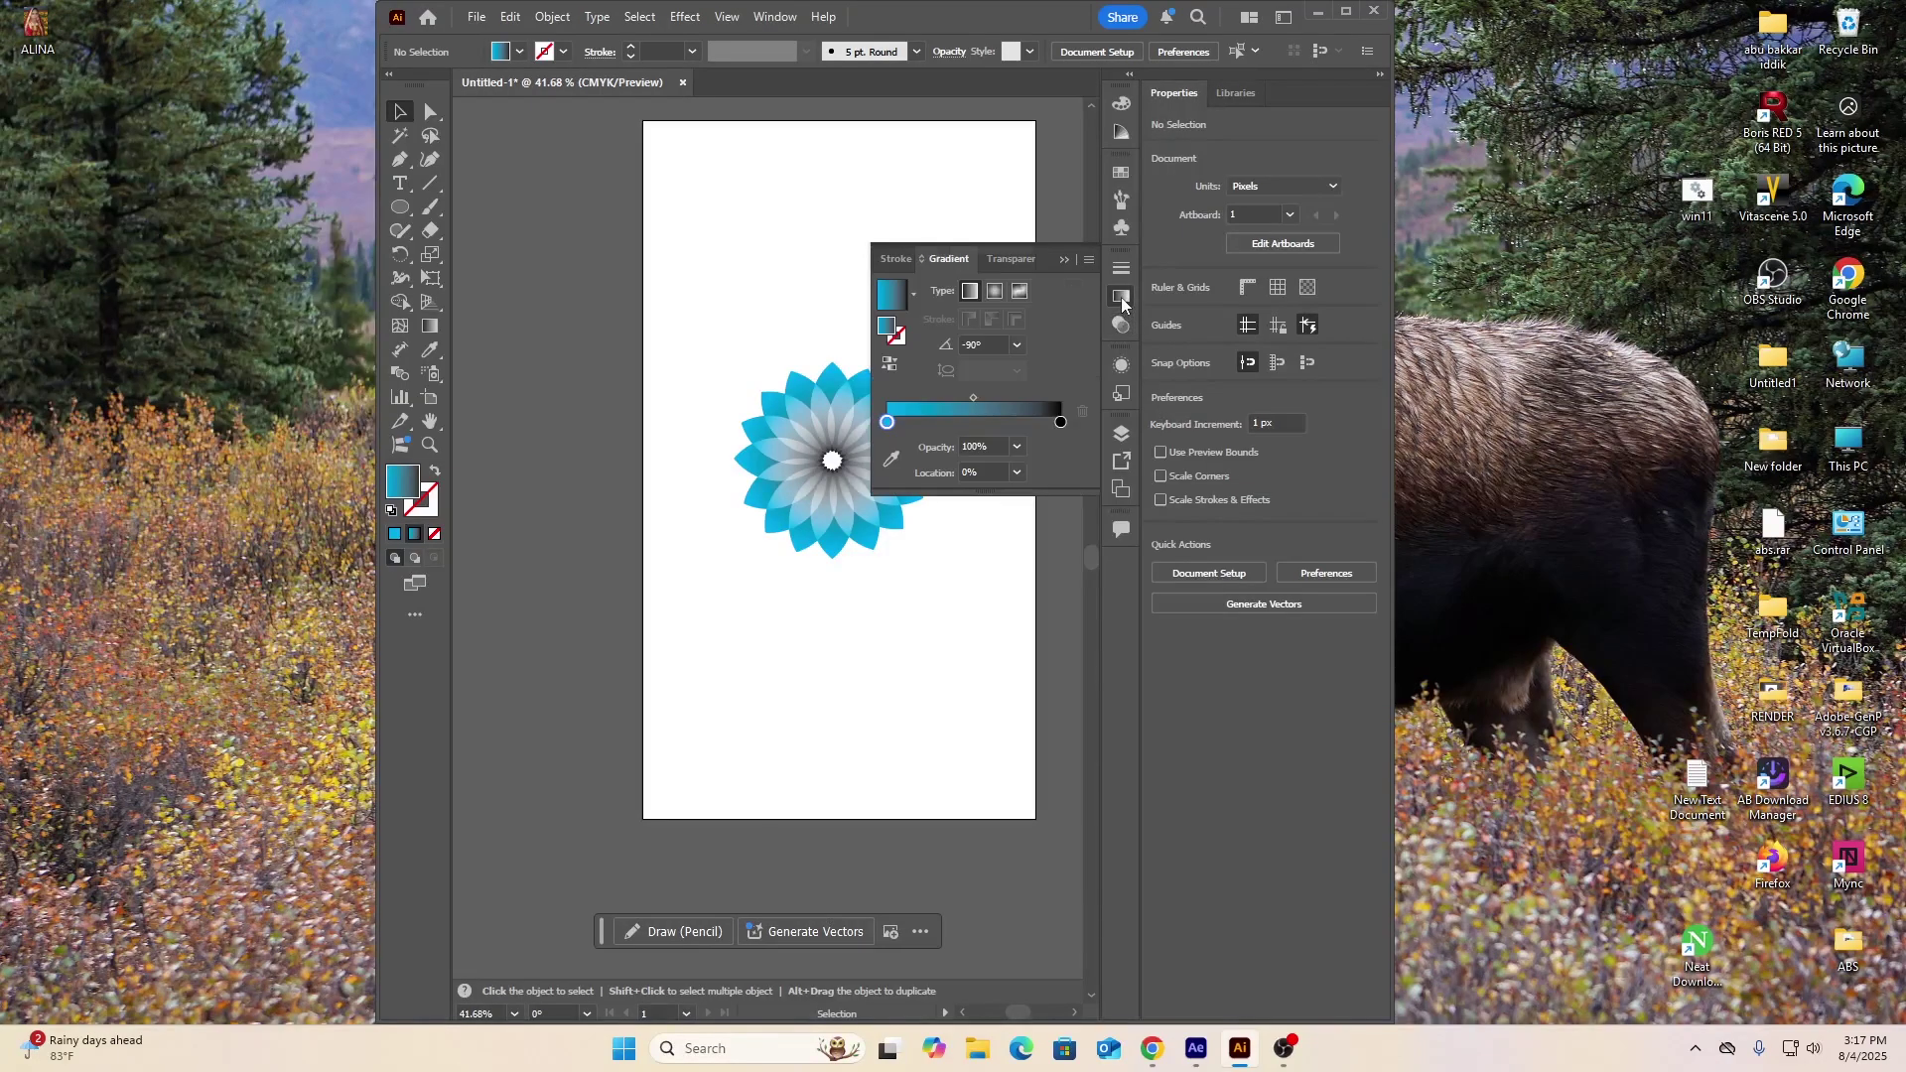
double_click(888, 424)
left_click(875, 484)
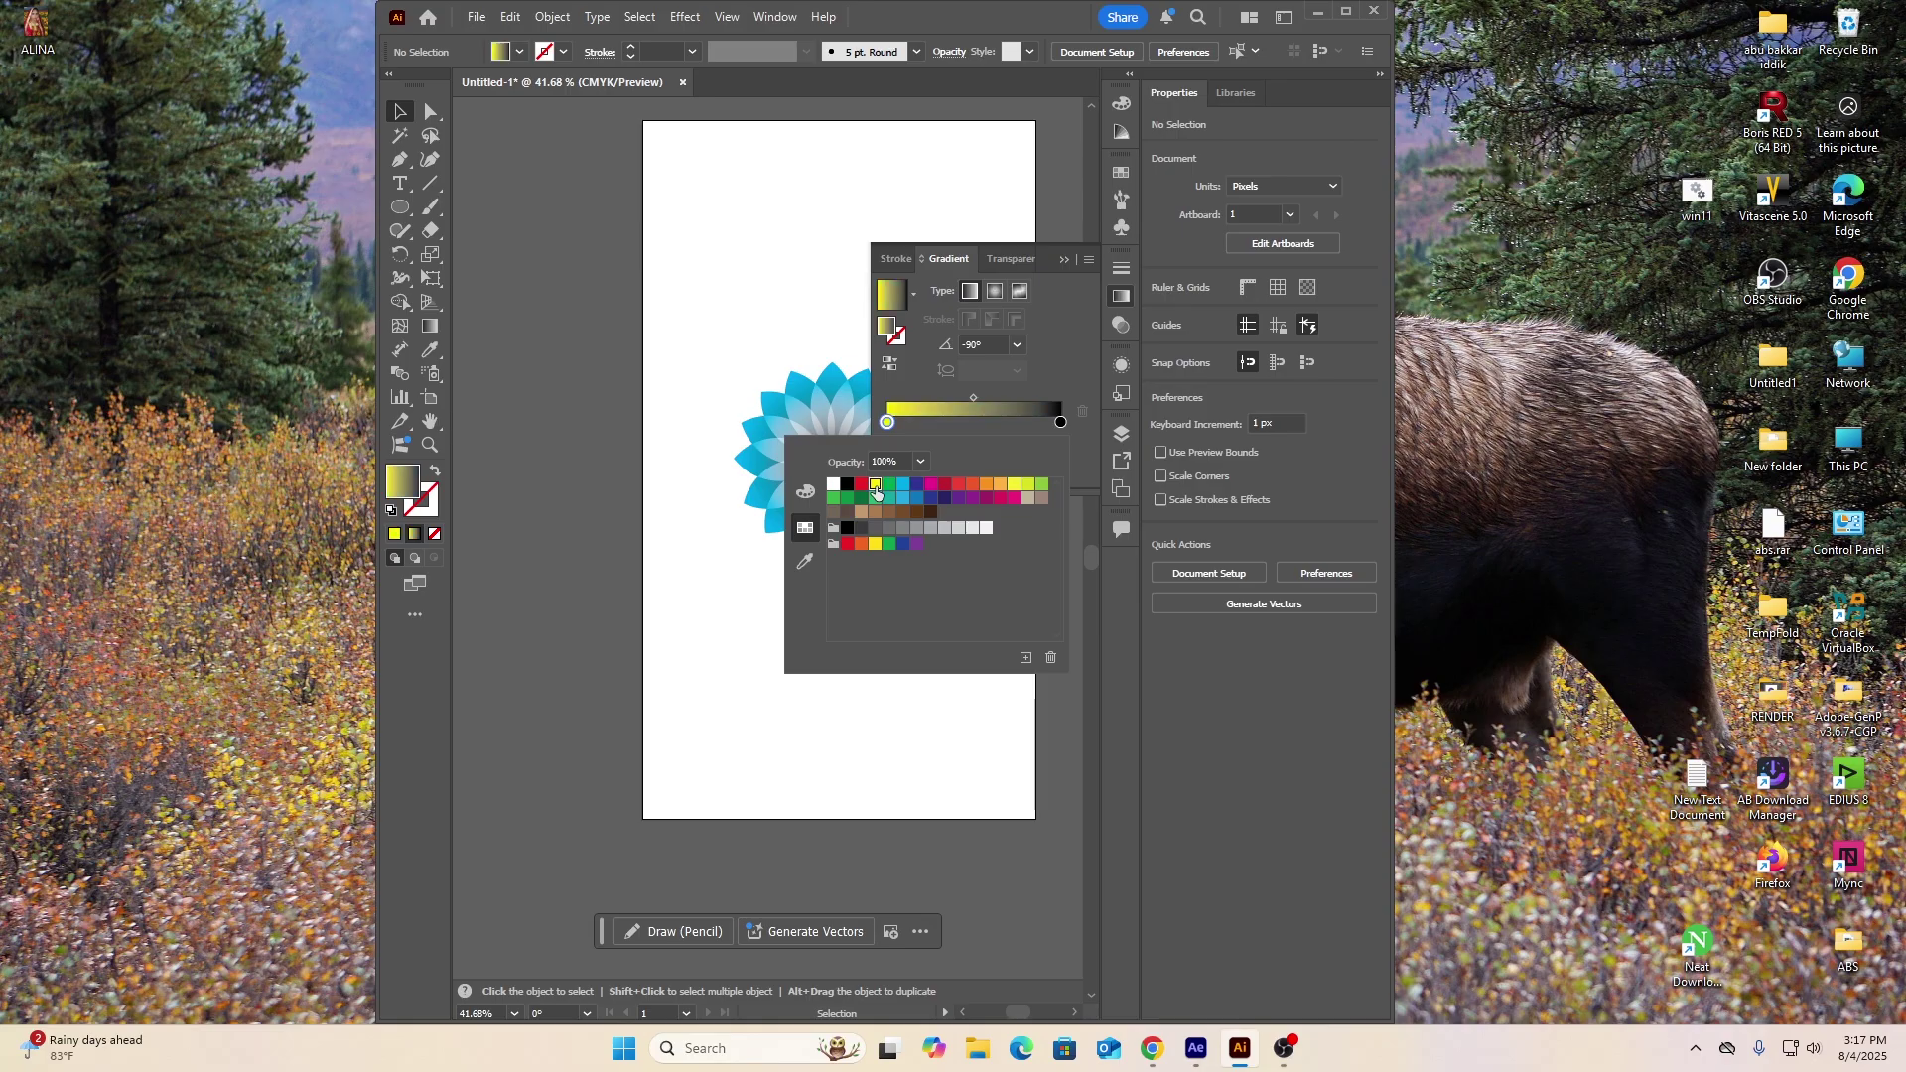
left_click(744, 318)
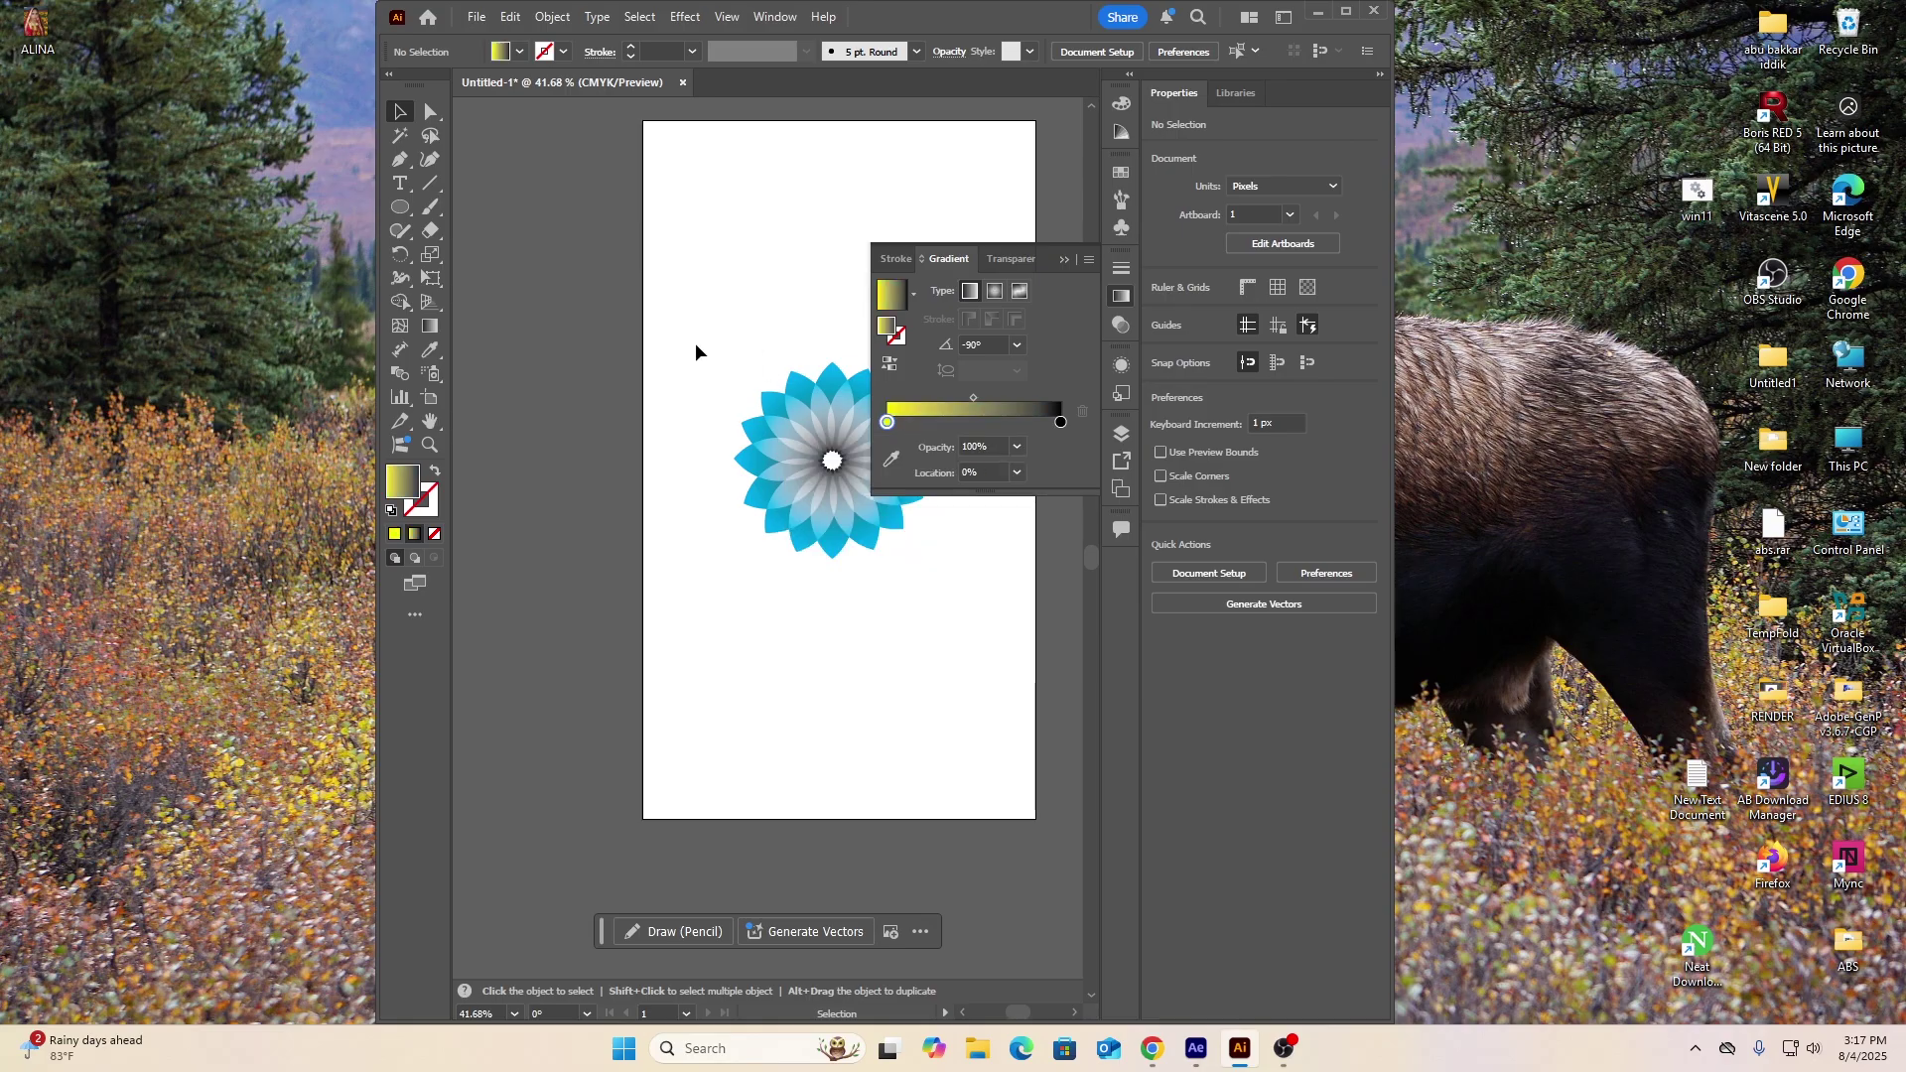
Select all the petals and set their gradient's blue colour stop to the orange swatch
left_click_drag(695, 344, 958, 613)
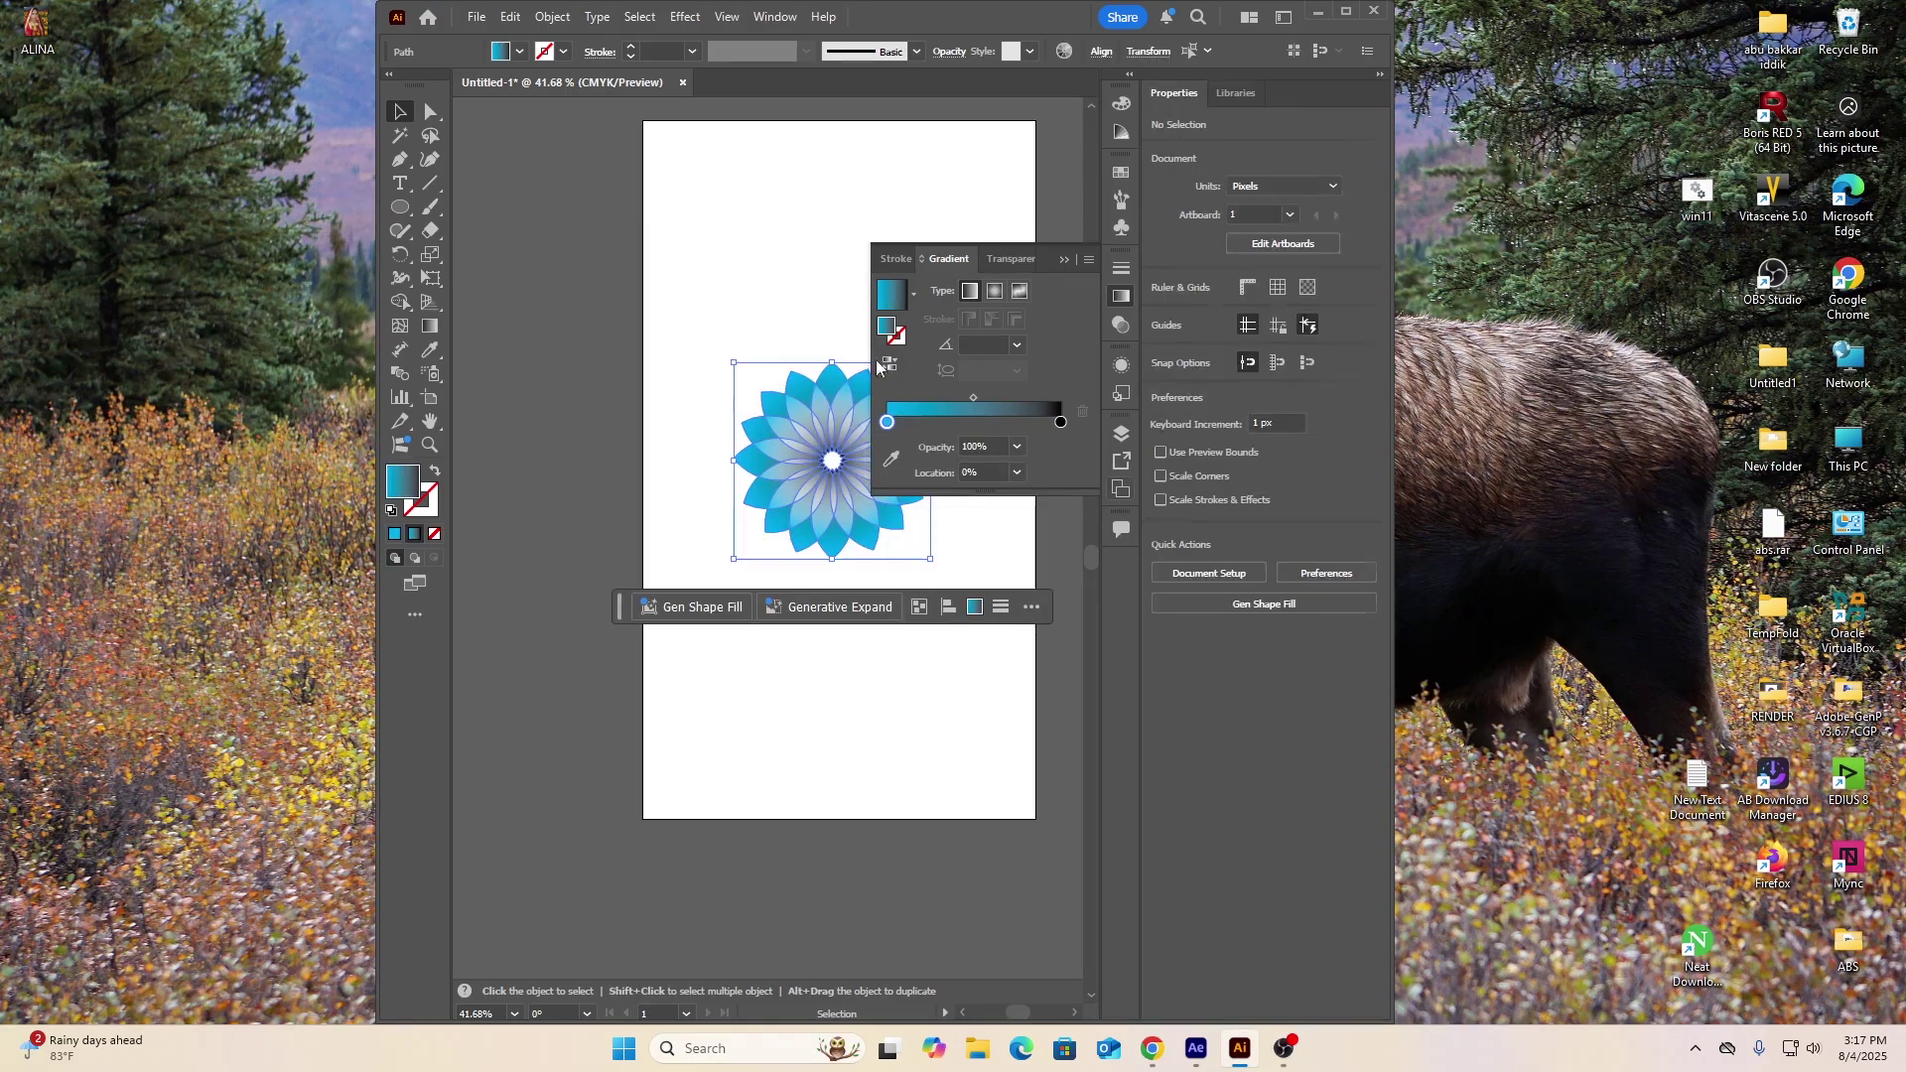
double_click(887, 424)
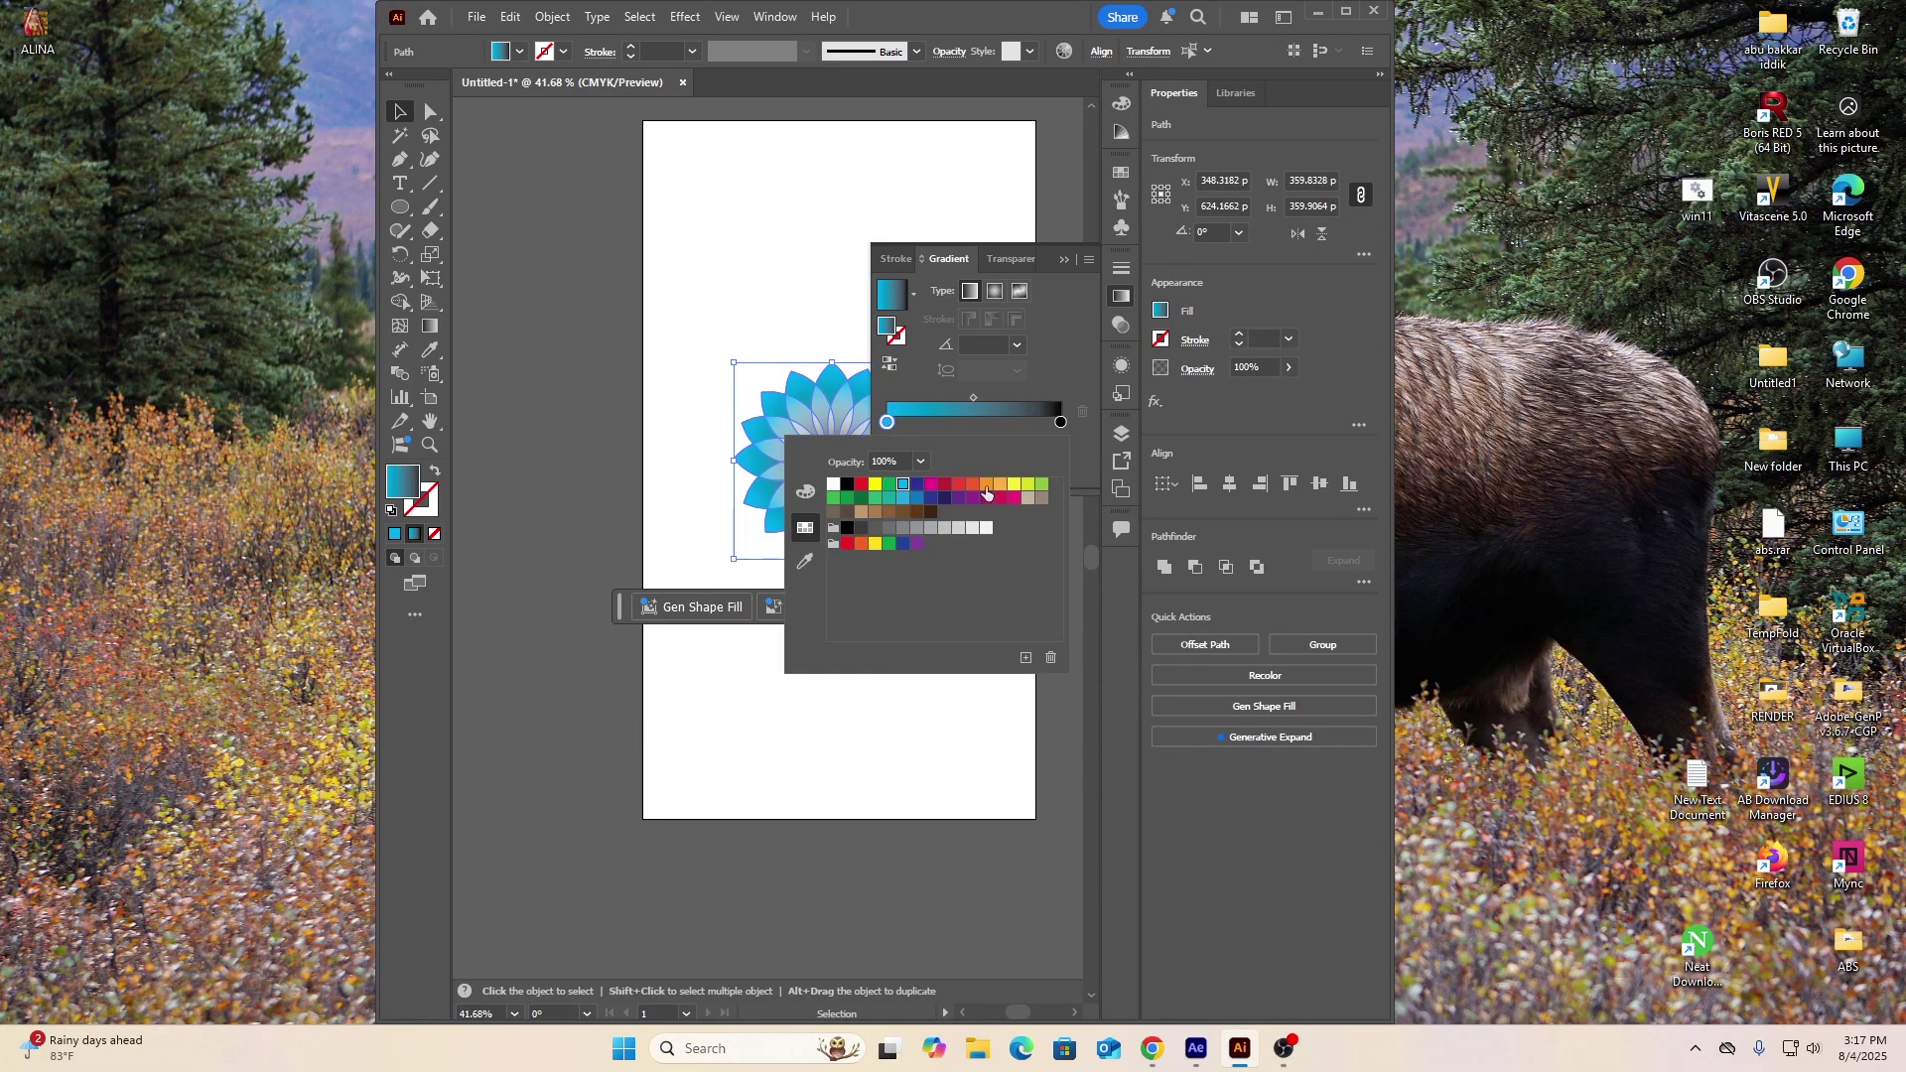
left_click(986, 486)
left_click(794, 472)
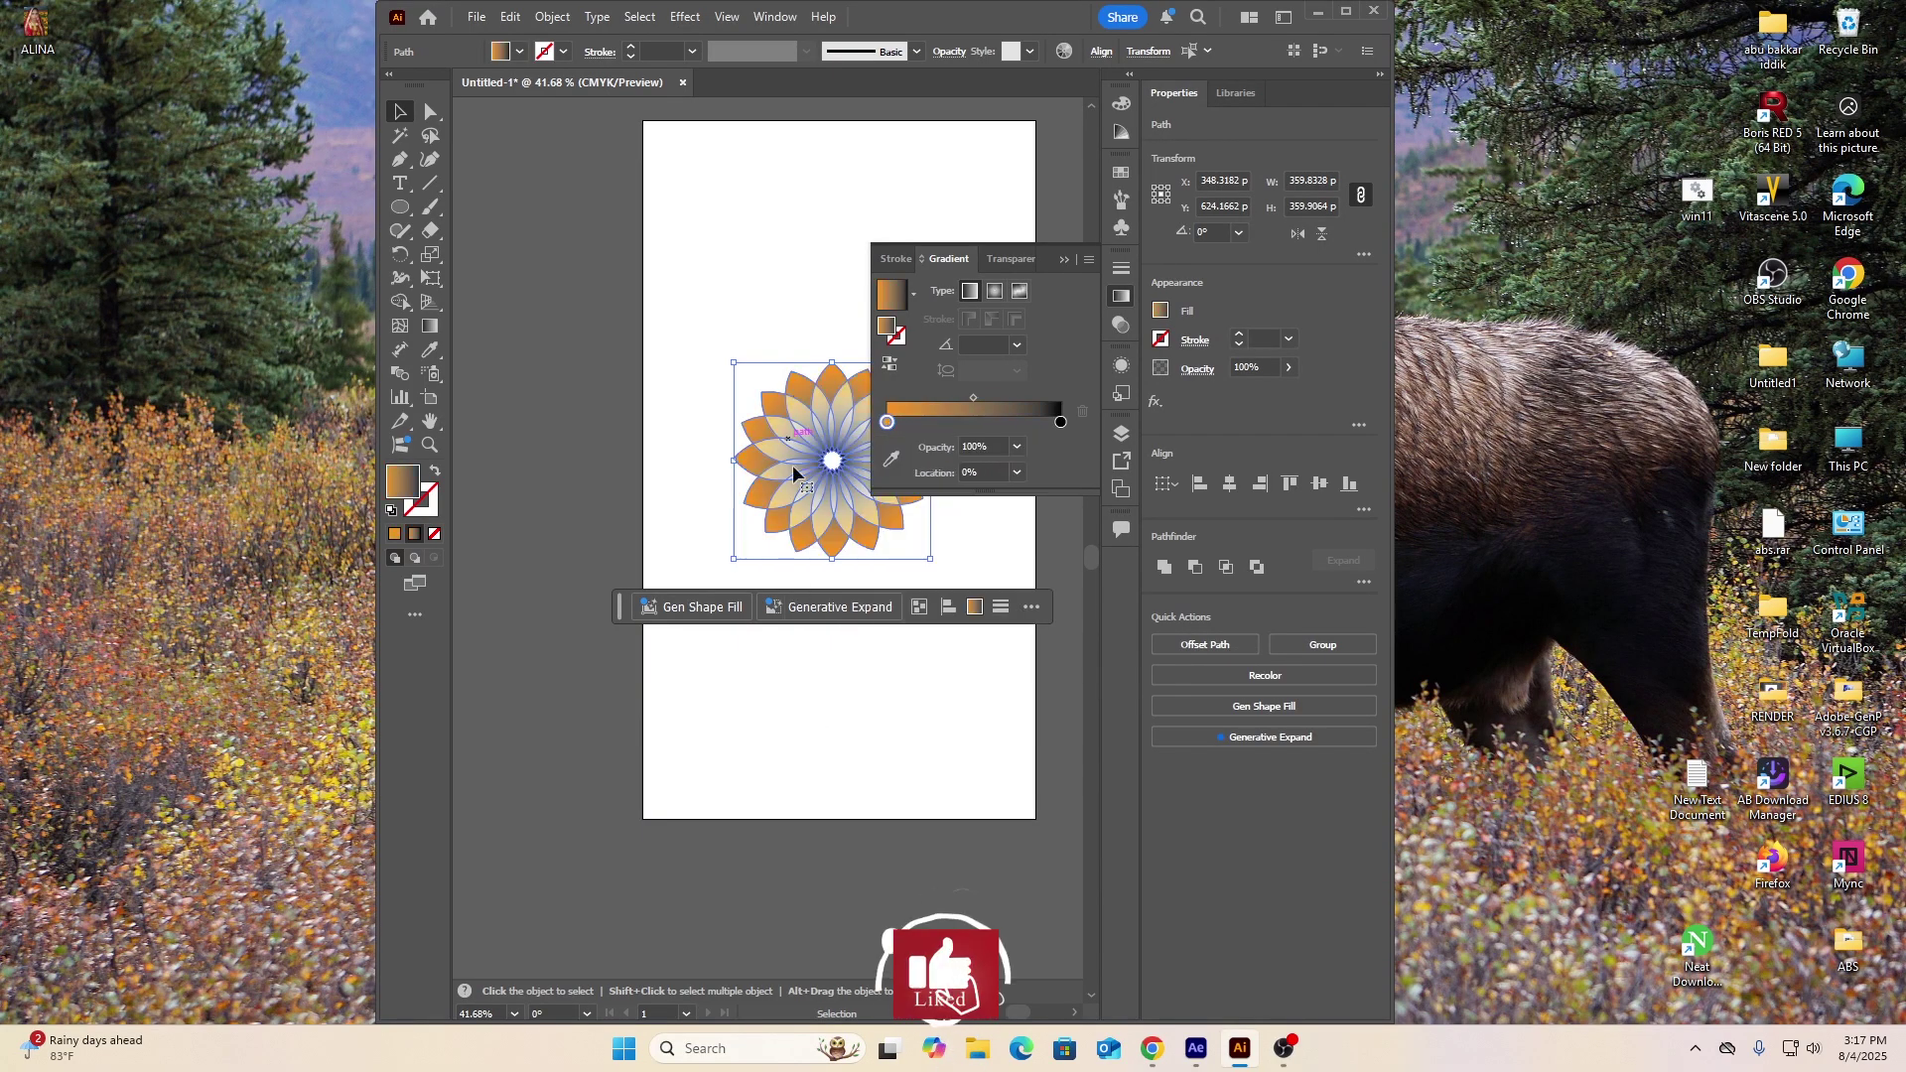
Change the selected petals' orange gradient stop to the beige swatch and deselect the flower
double_click(887, 424)
left_click(1028, 499)
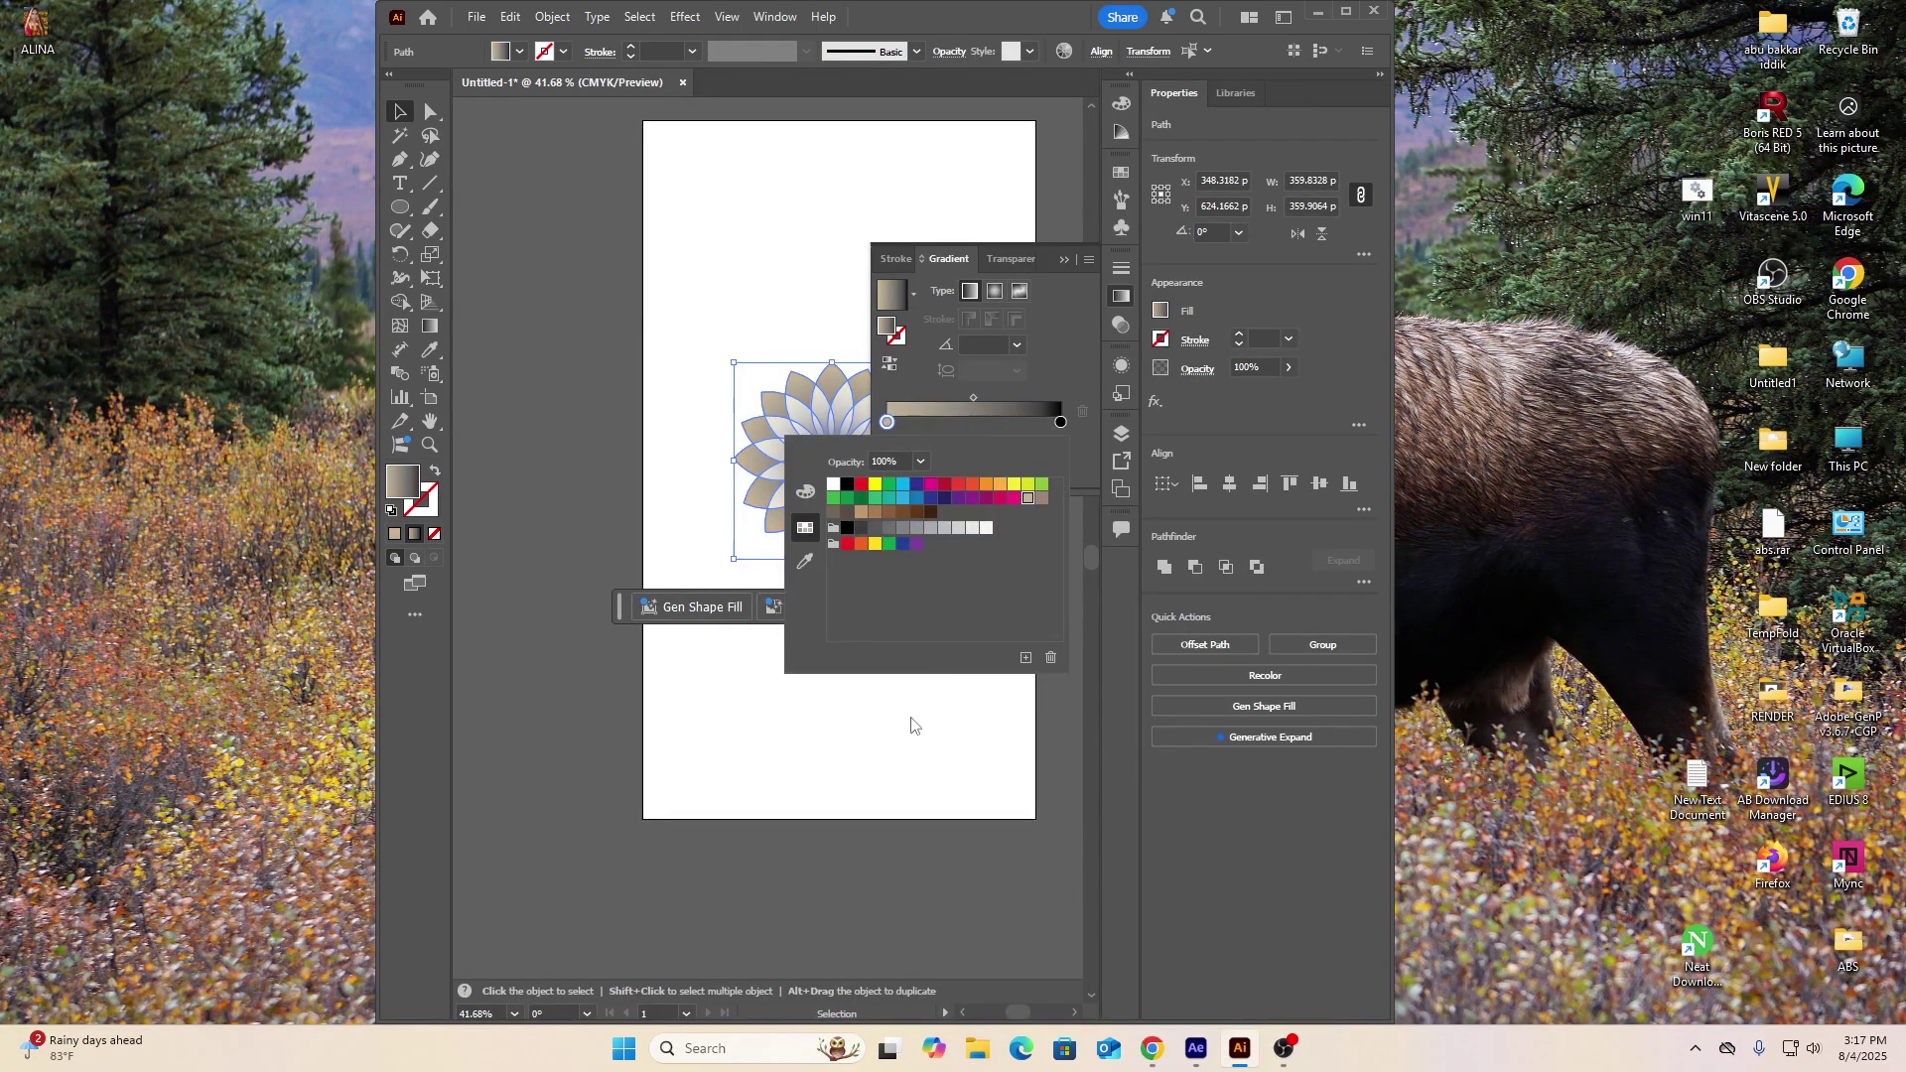
left_click(829, 719)
left_click(687, 364)
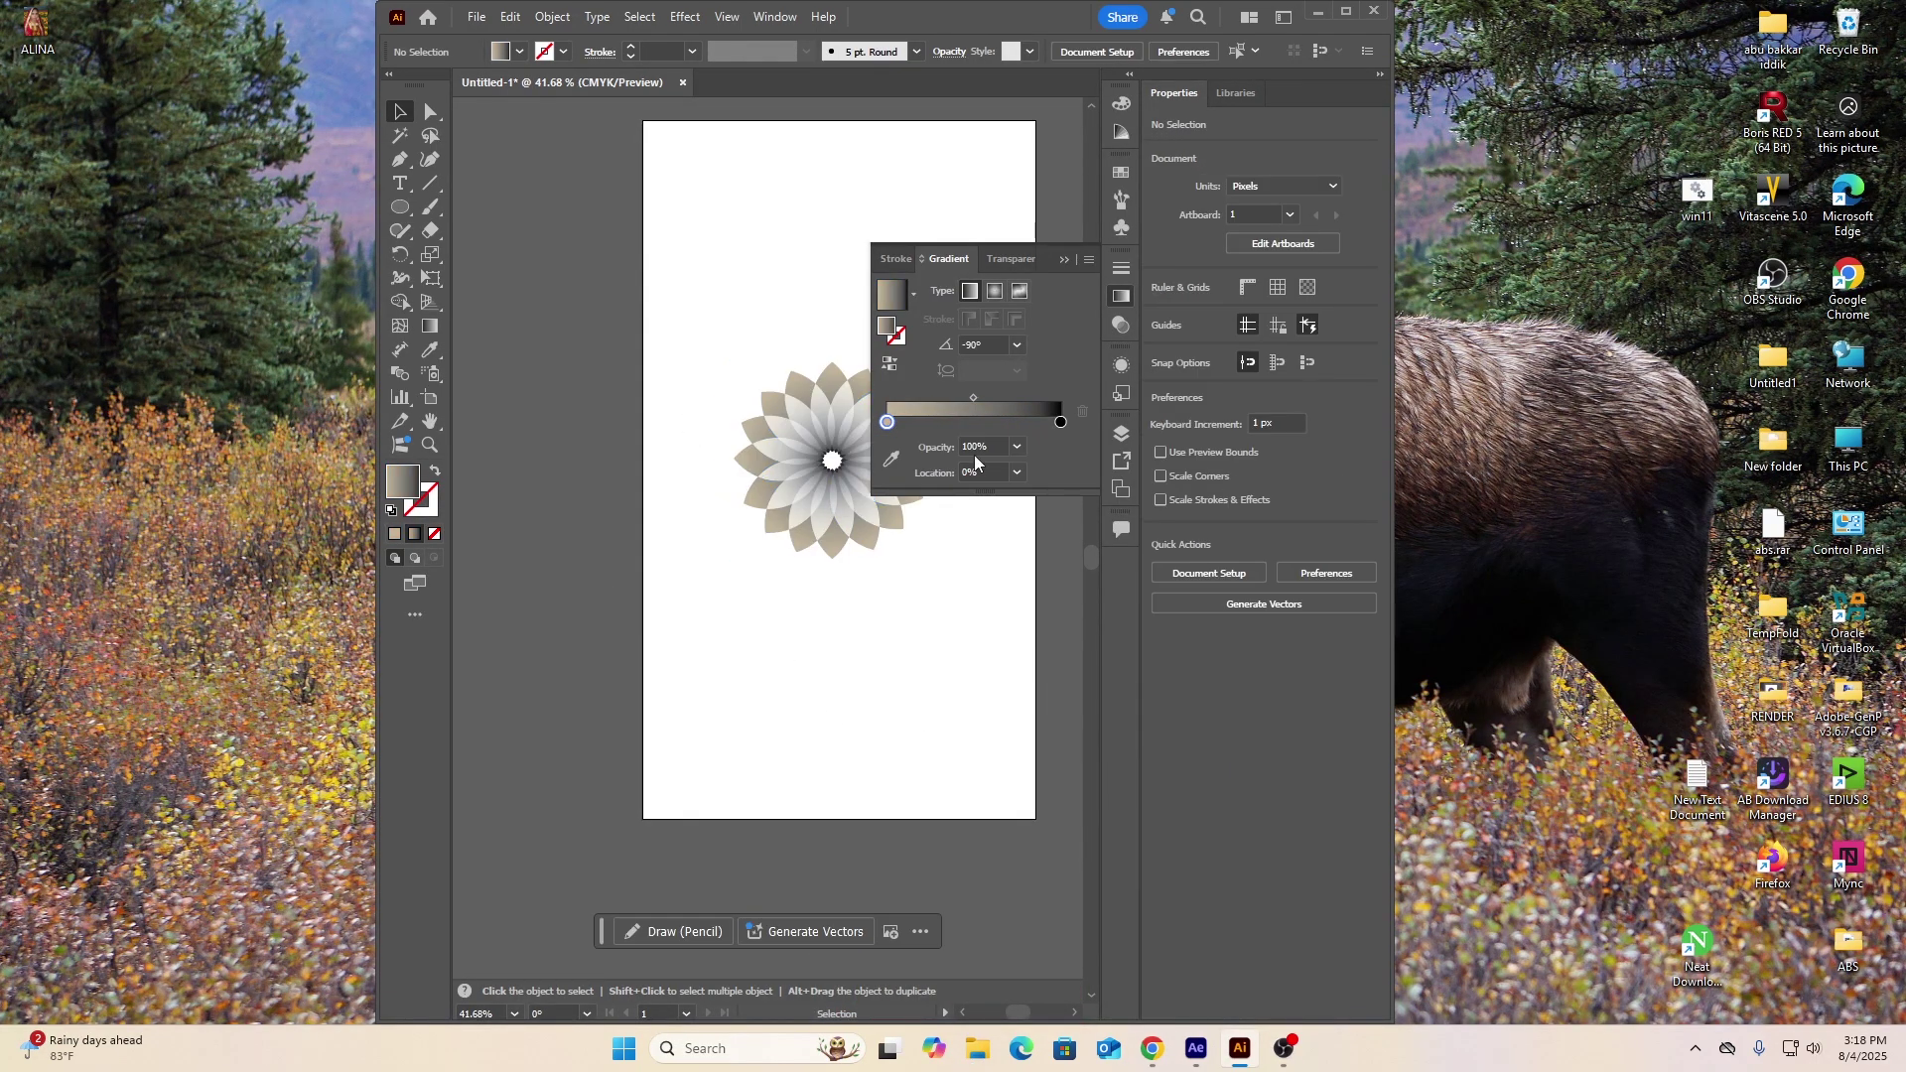
Select the whole flower, set its beige gradient stop to the yellow swatch, and deselect it
double_click(889, 423)
left_click_drag(697, 312, 883, 544)
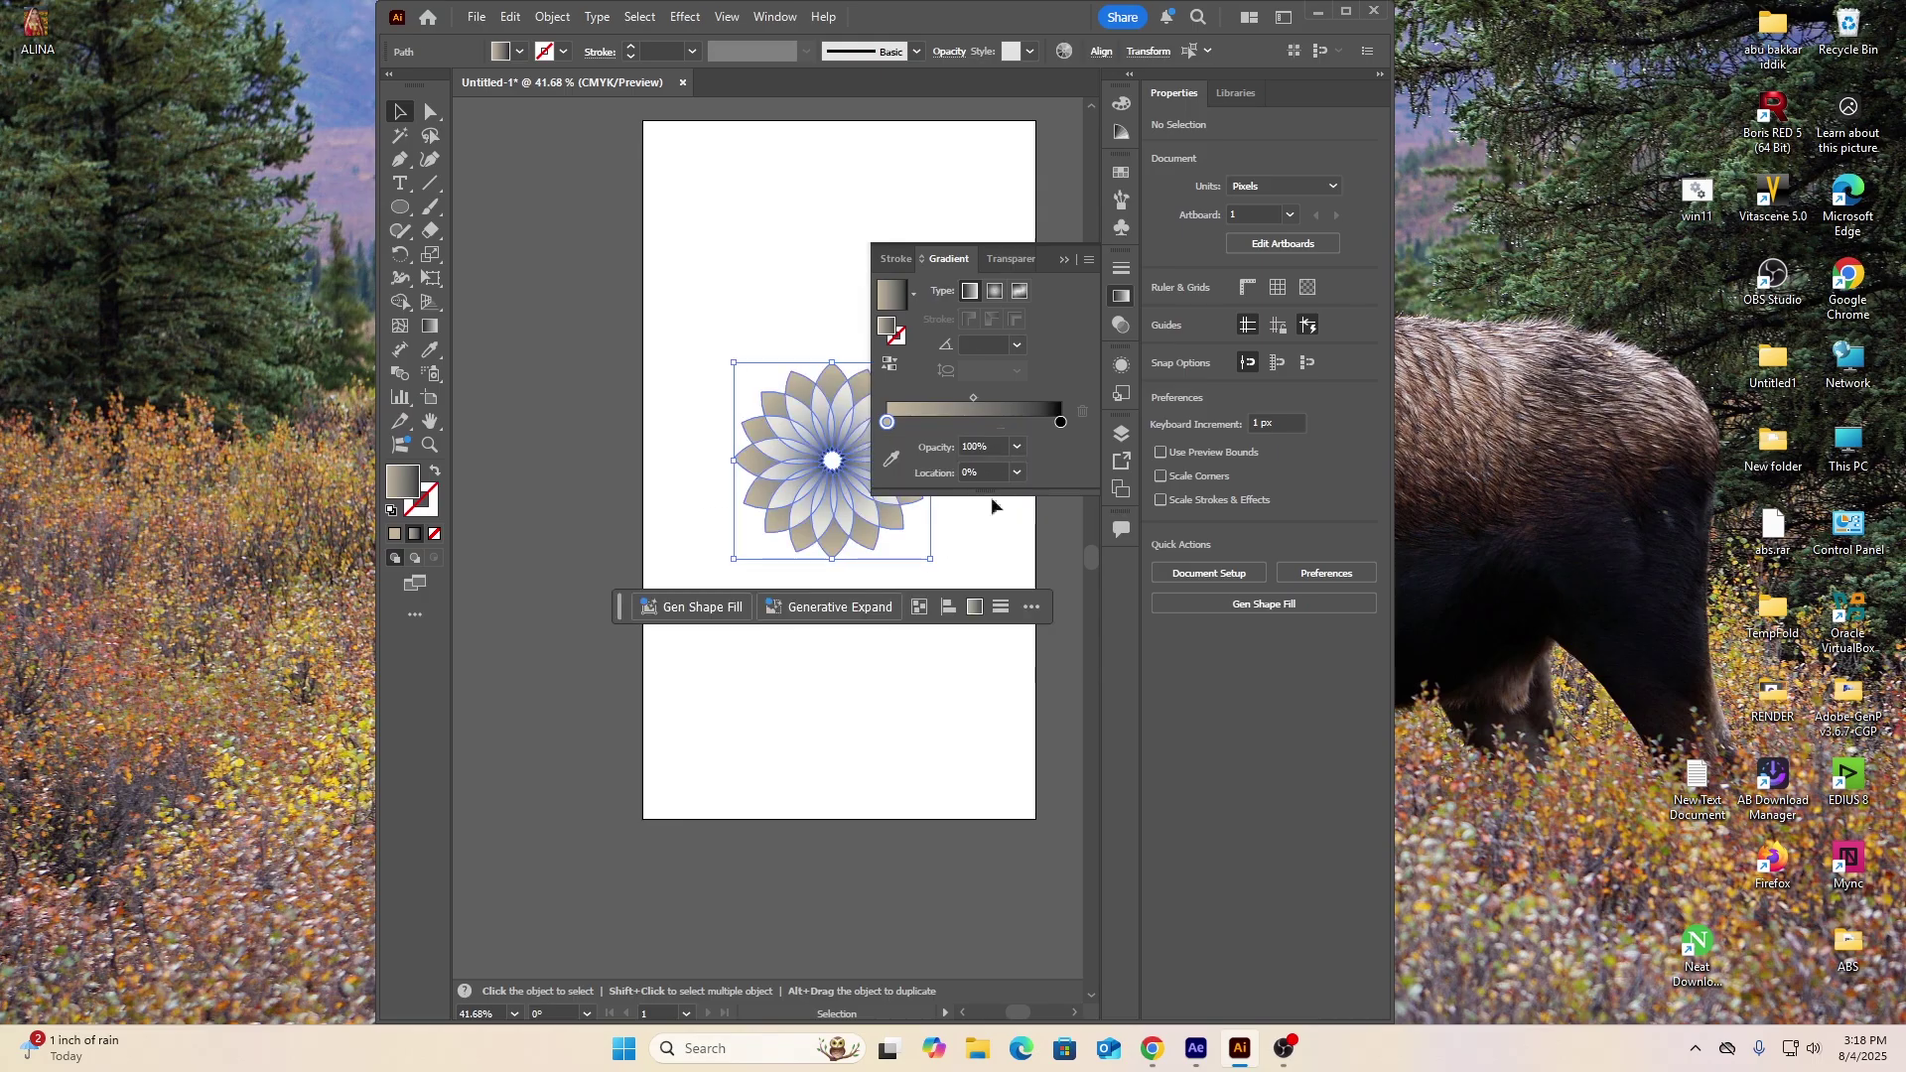
double_click(887, 422)
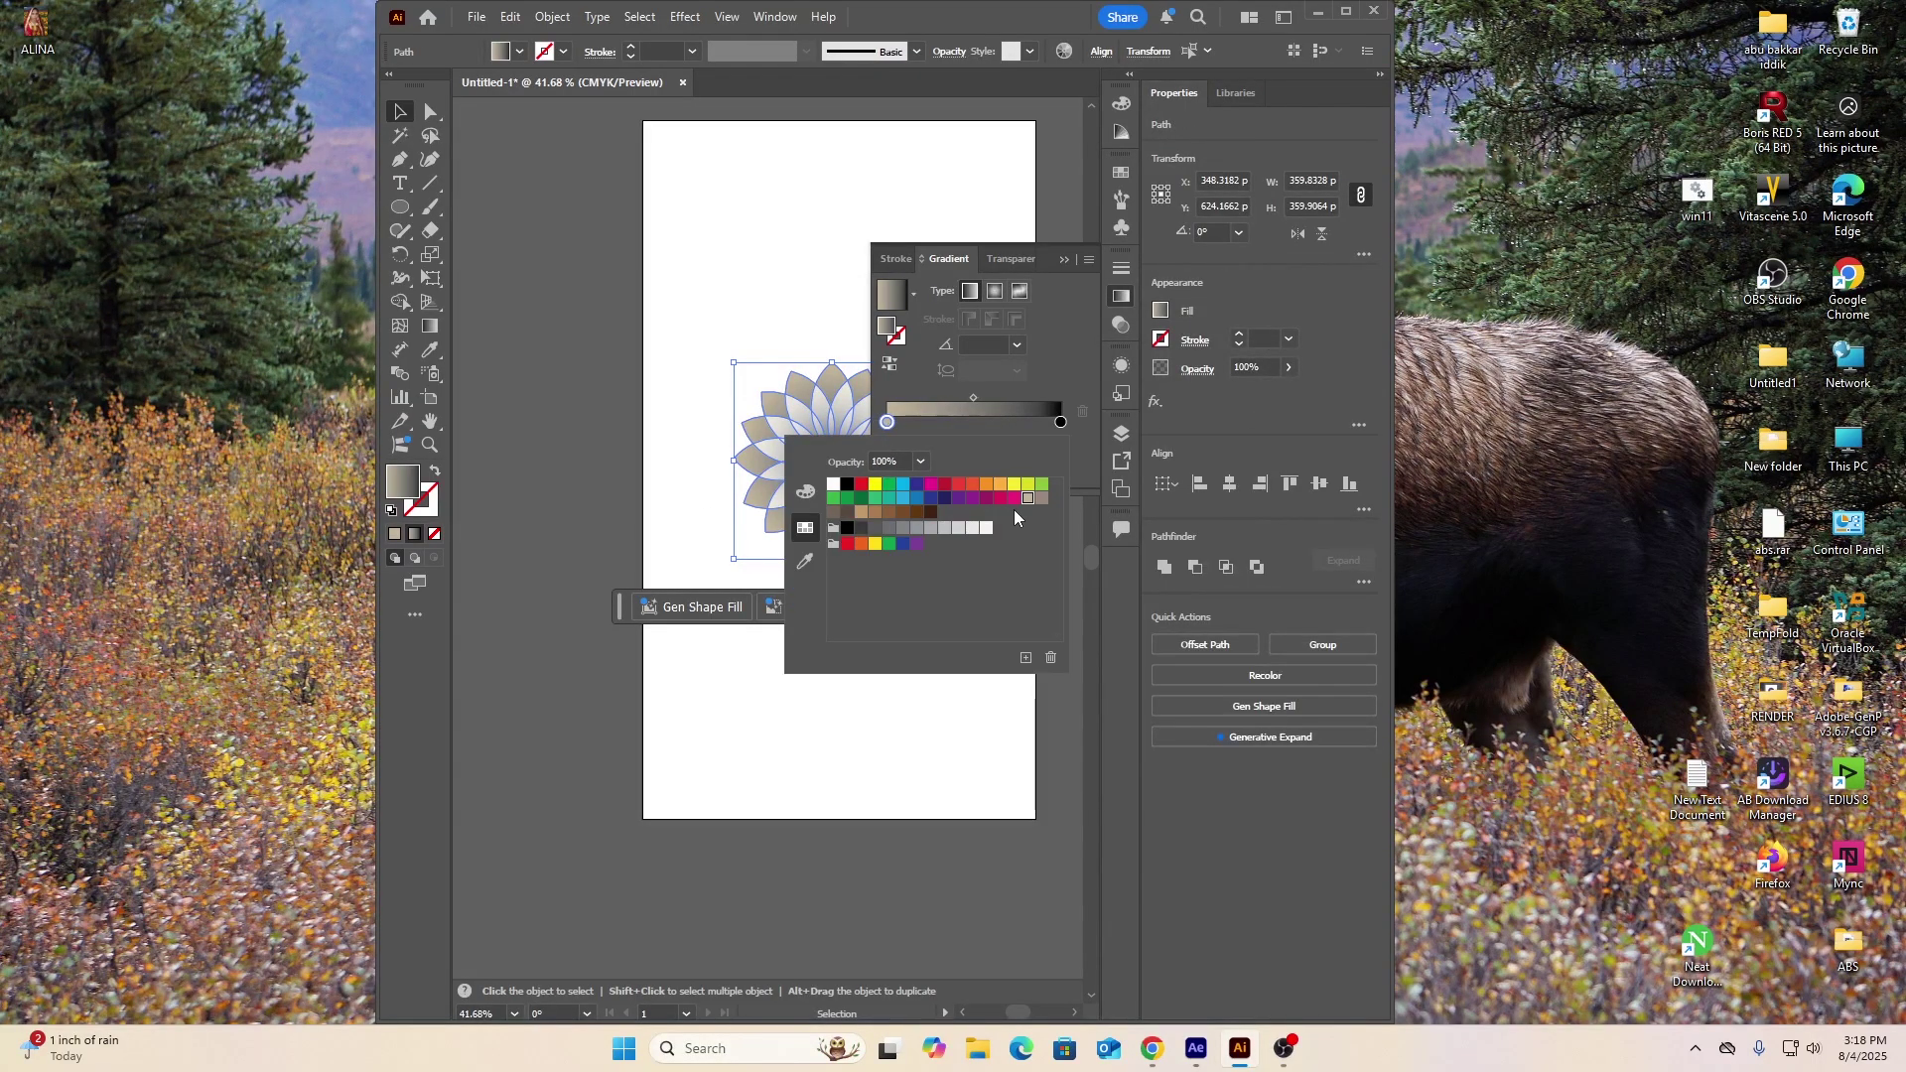
left_click(873, 486)
left_click(755, 280)
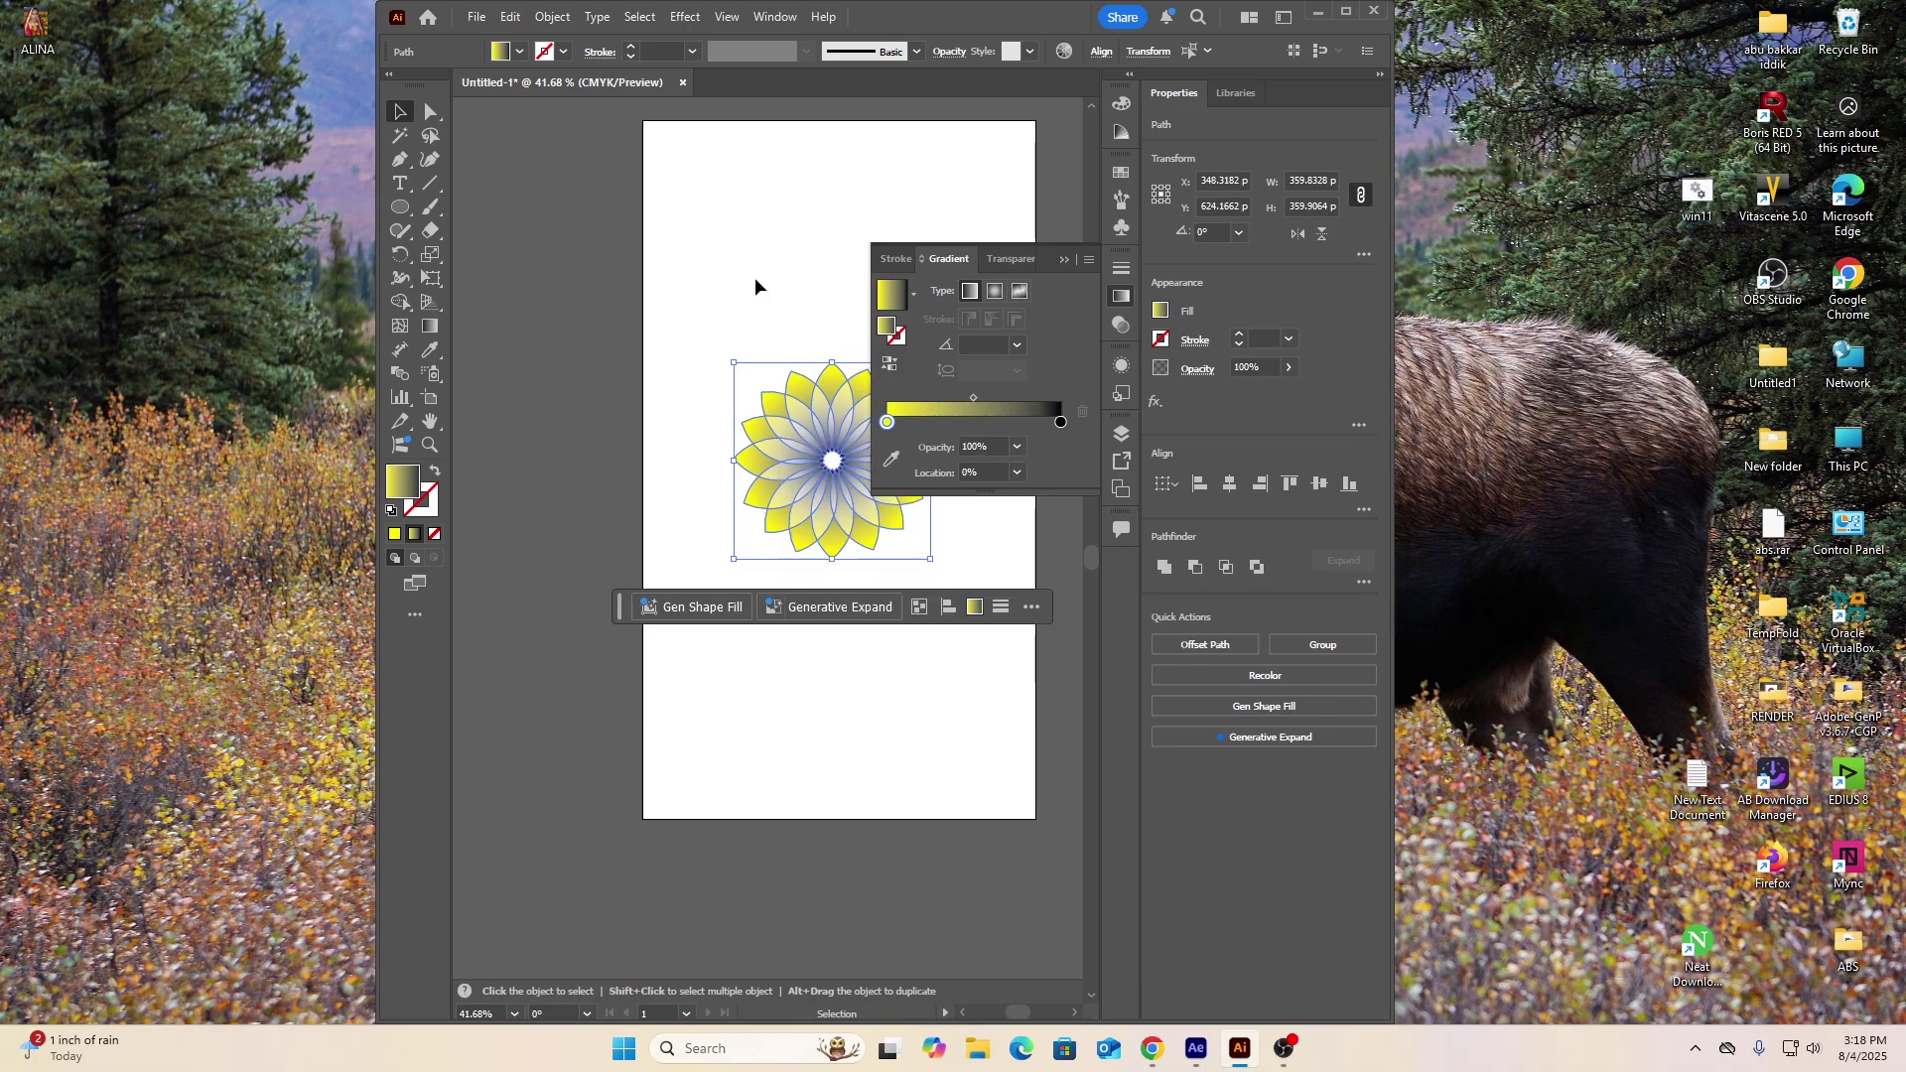
left_click(754, 278)
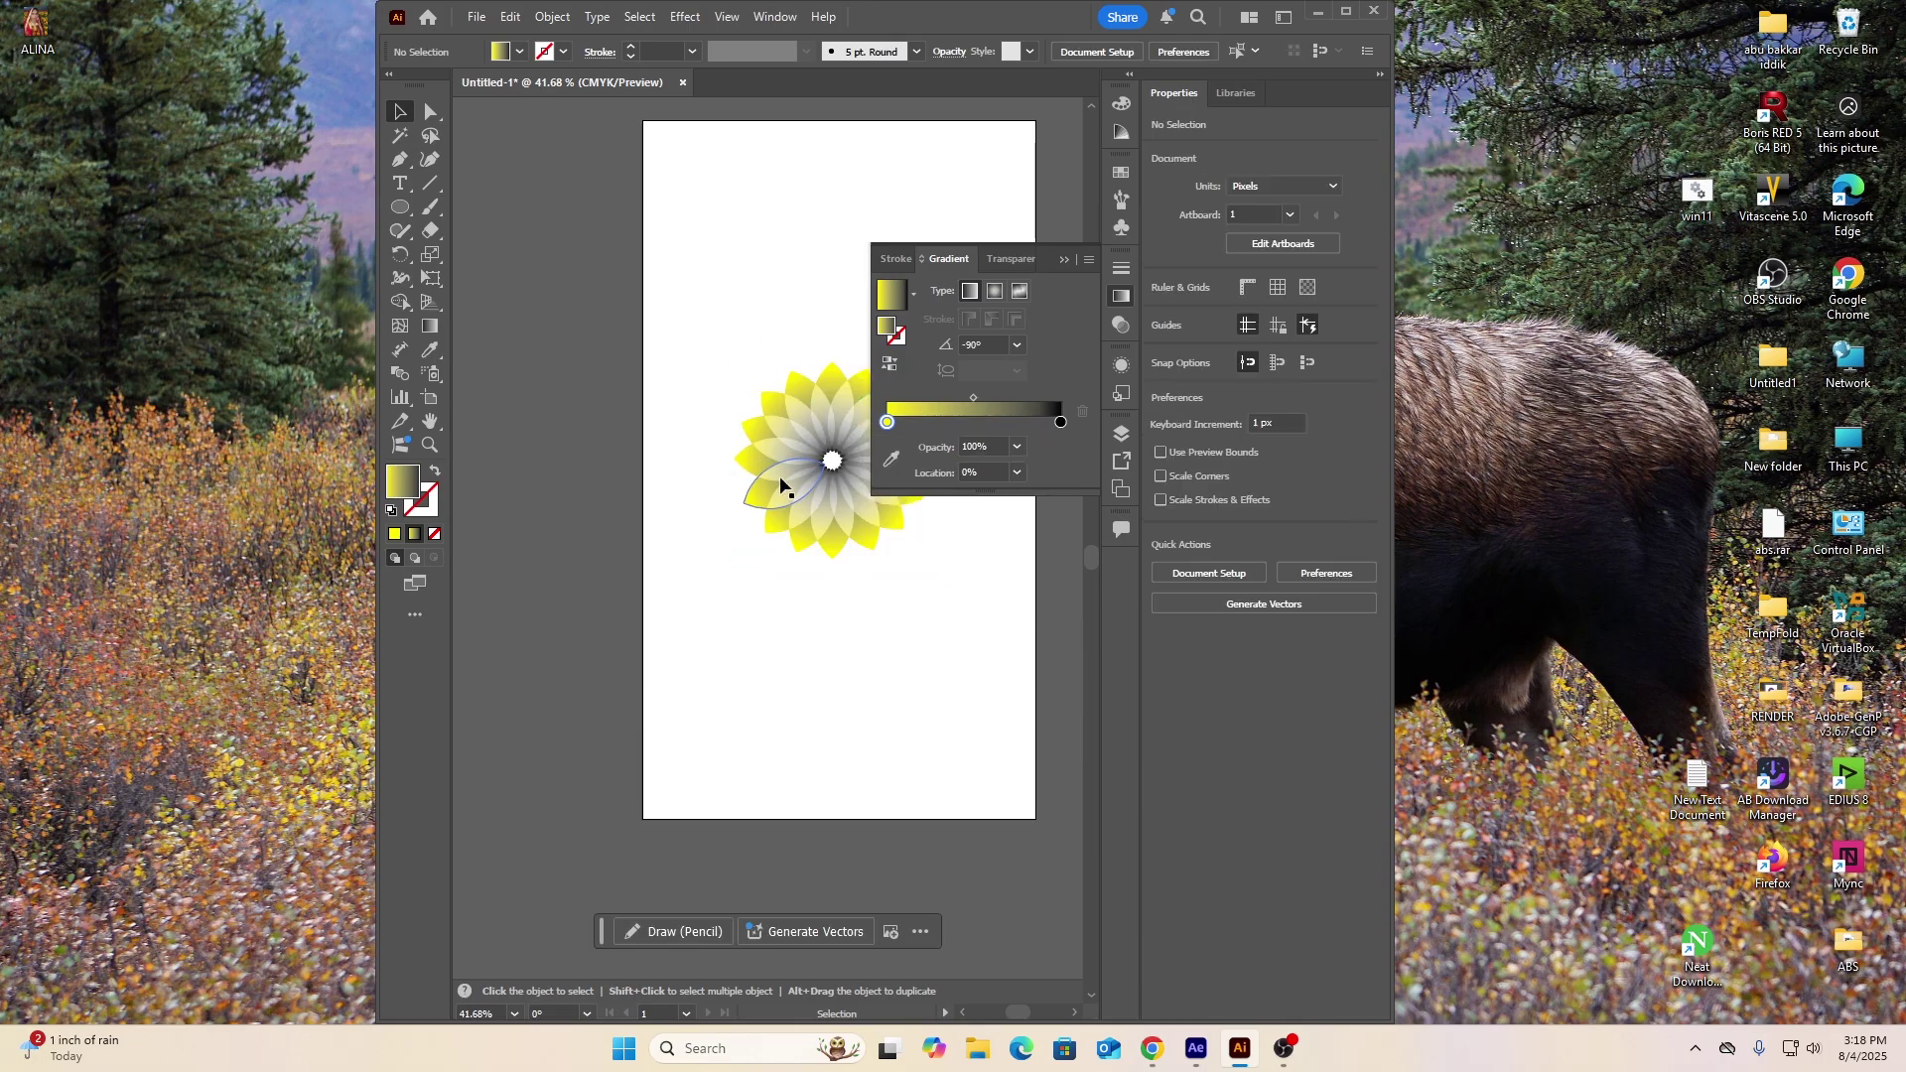
Try to change the flower gradient's yellow colour stop to the magenta swatch
double_click(888, 424)
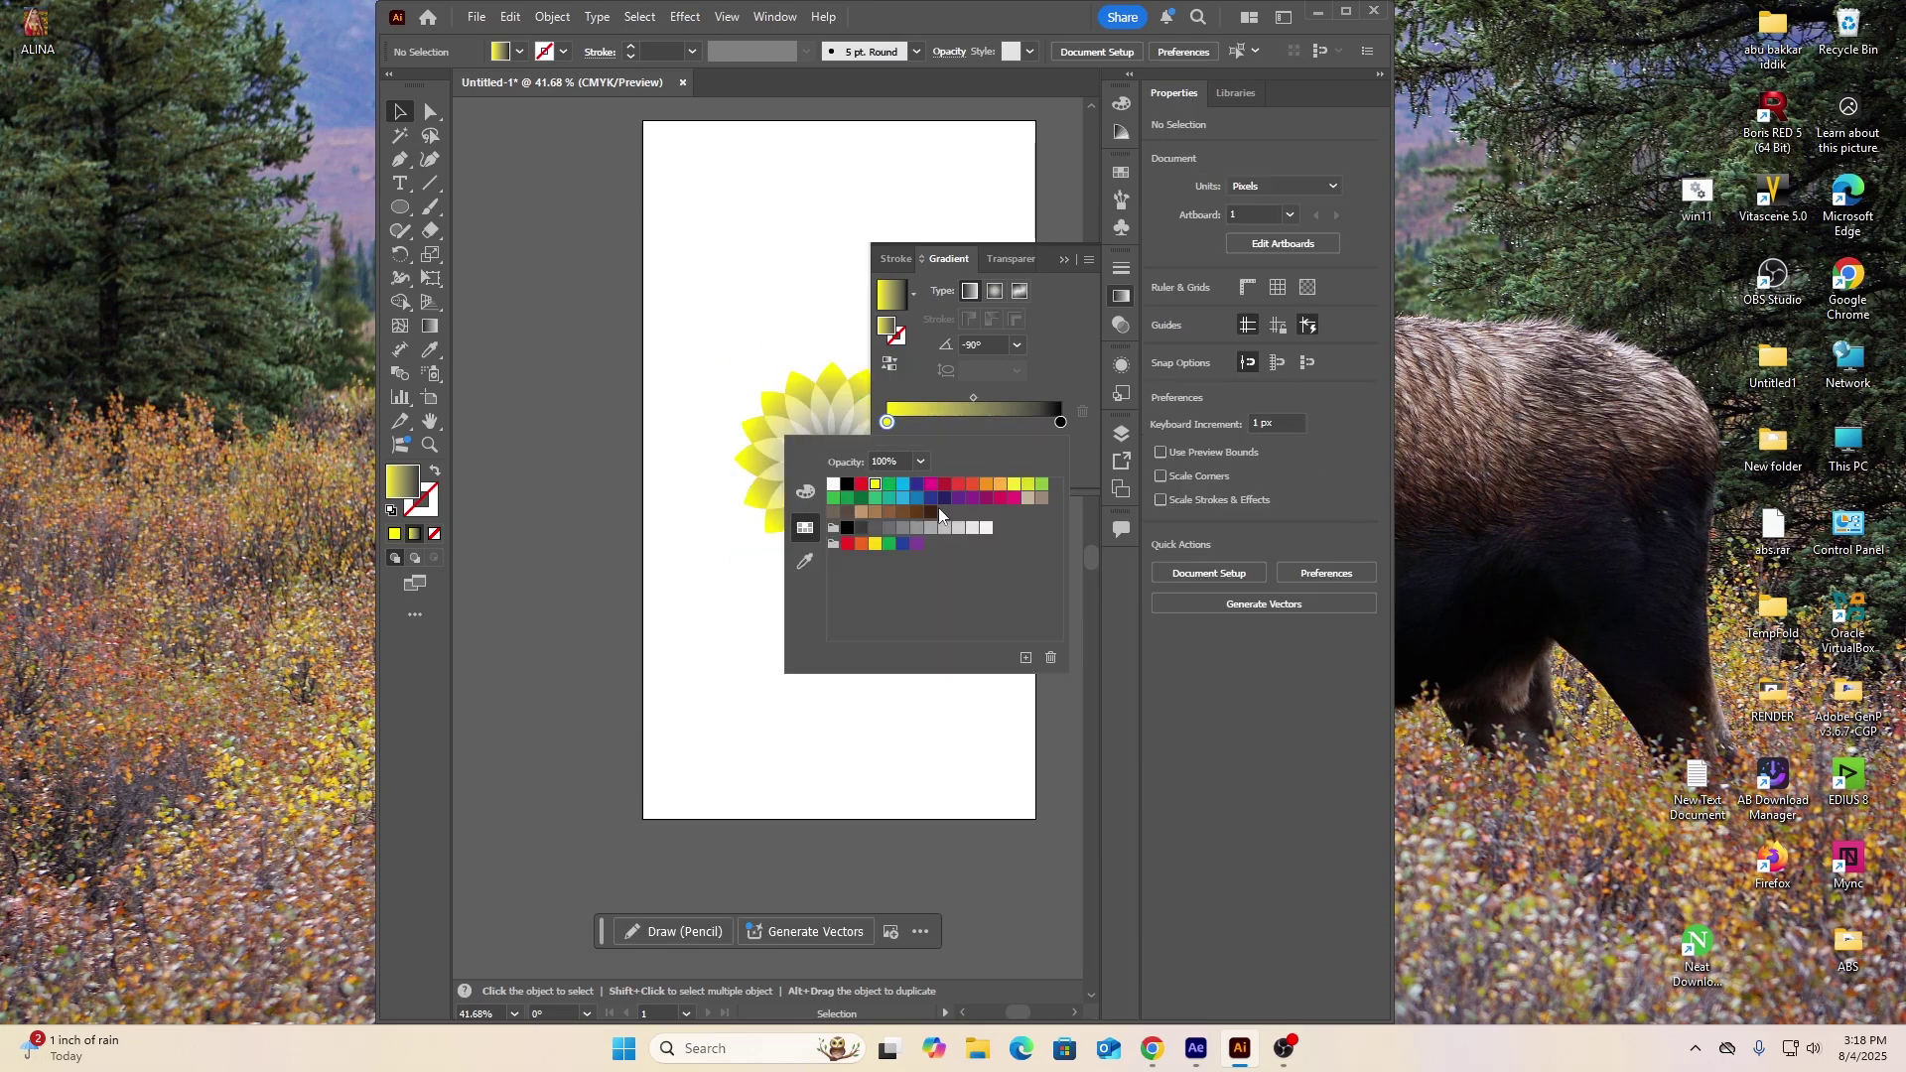
left_click(931, 487)
left_click(765, 310)
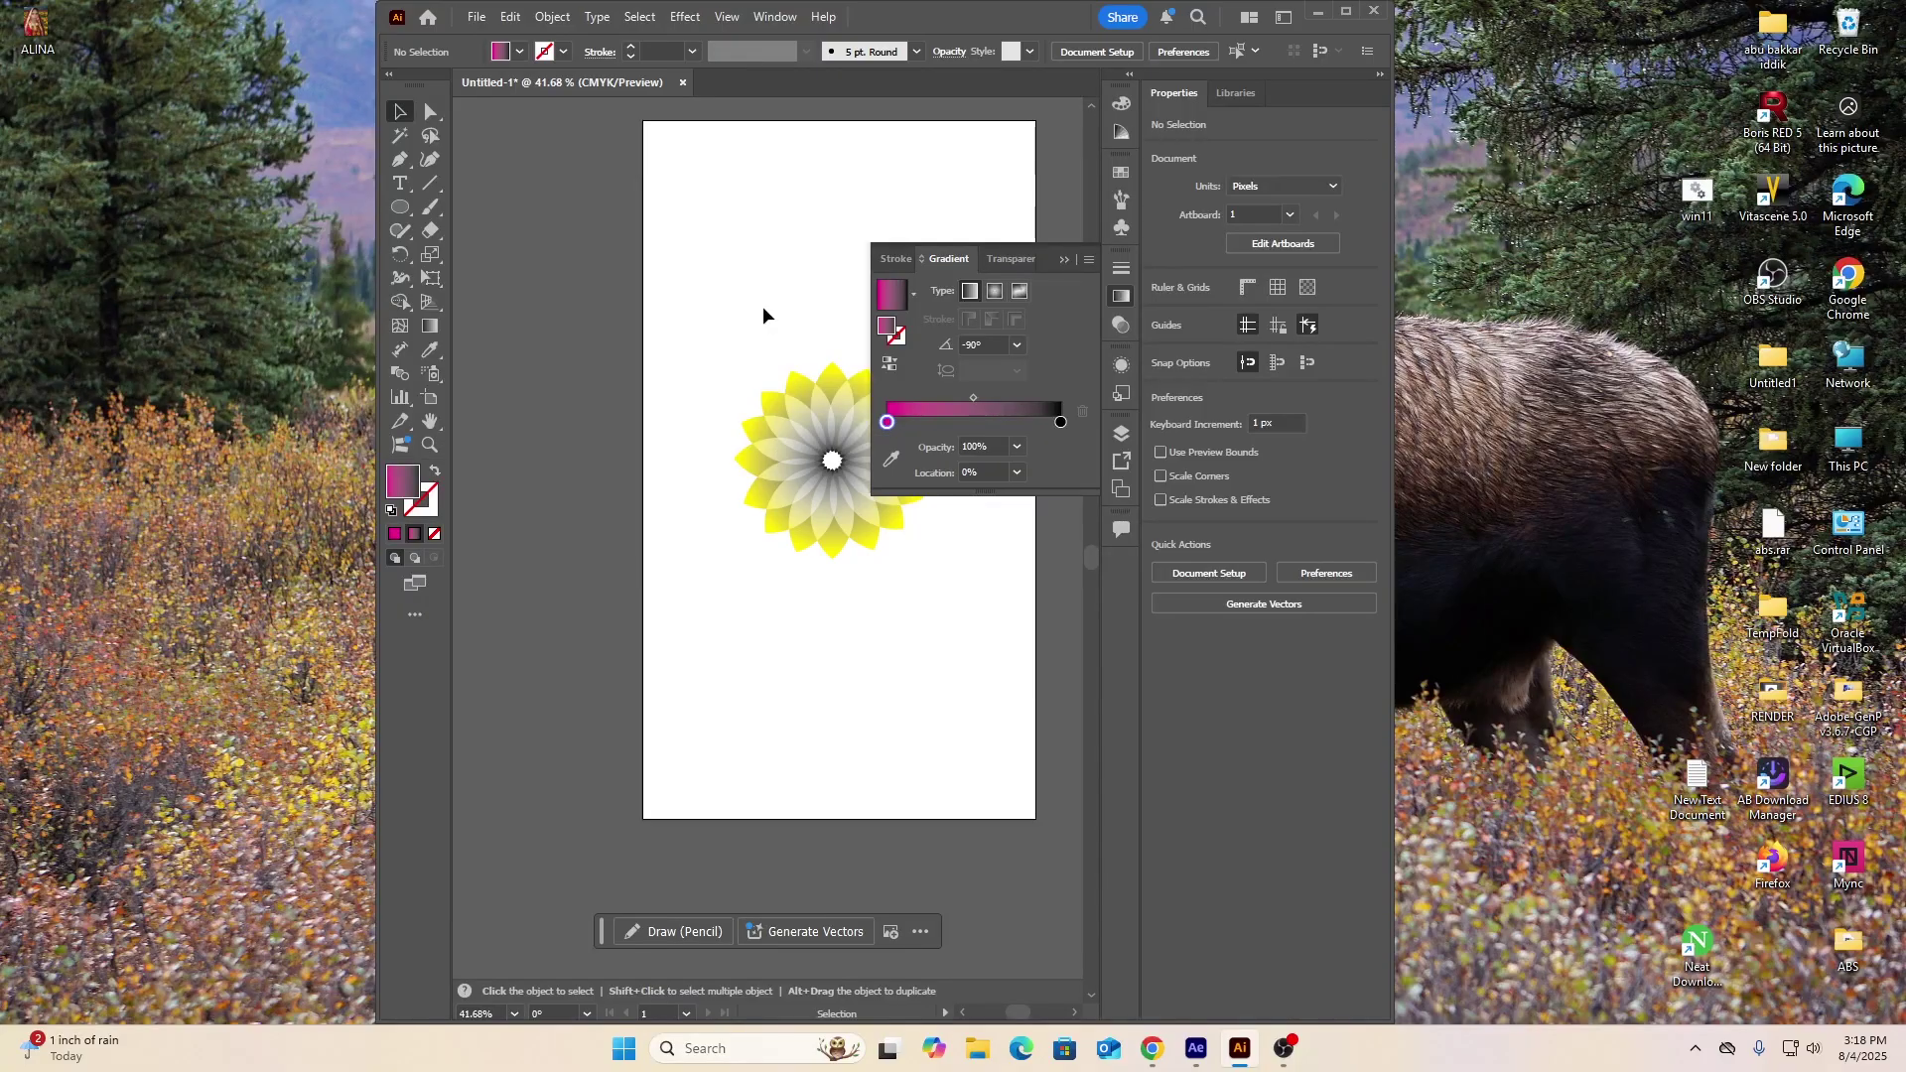
Select all the petals, set their yellow gradient stop to the magenta swatch, then deselect them and collapse the gradient settings
left_click_drag(728, 315, 950, 570)
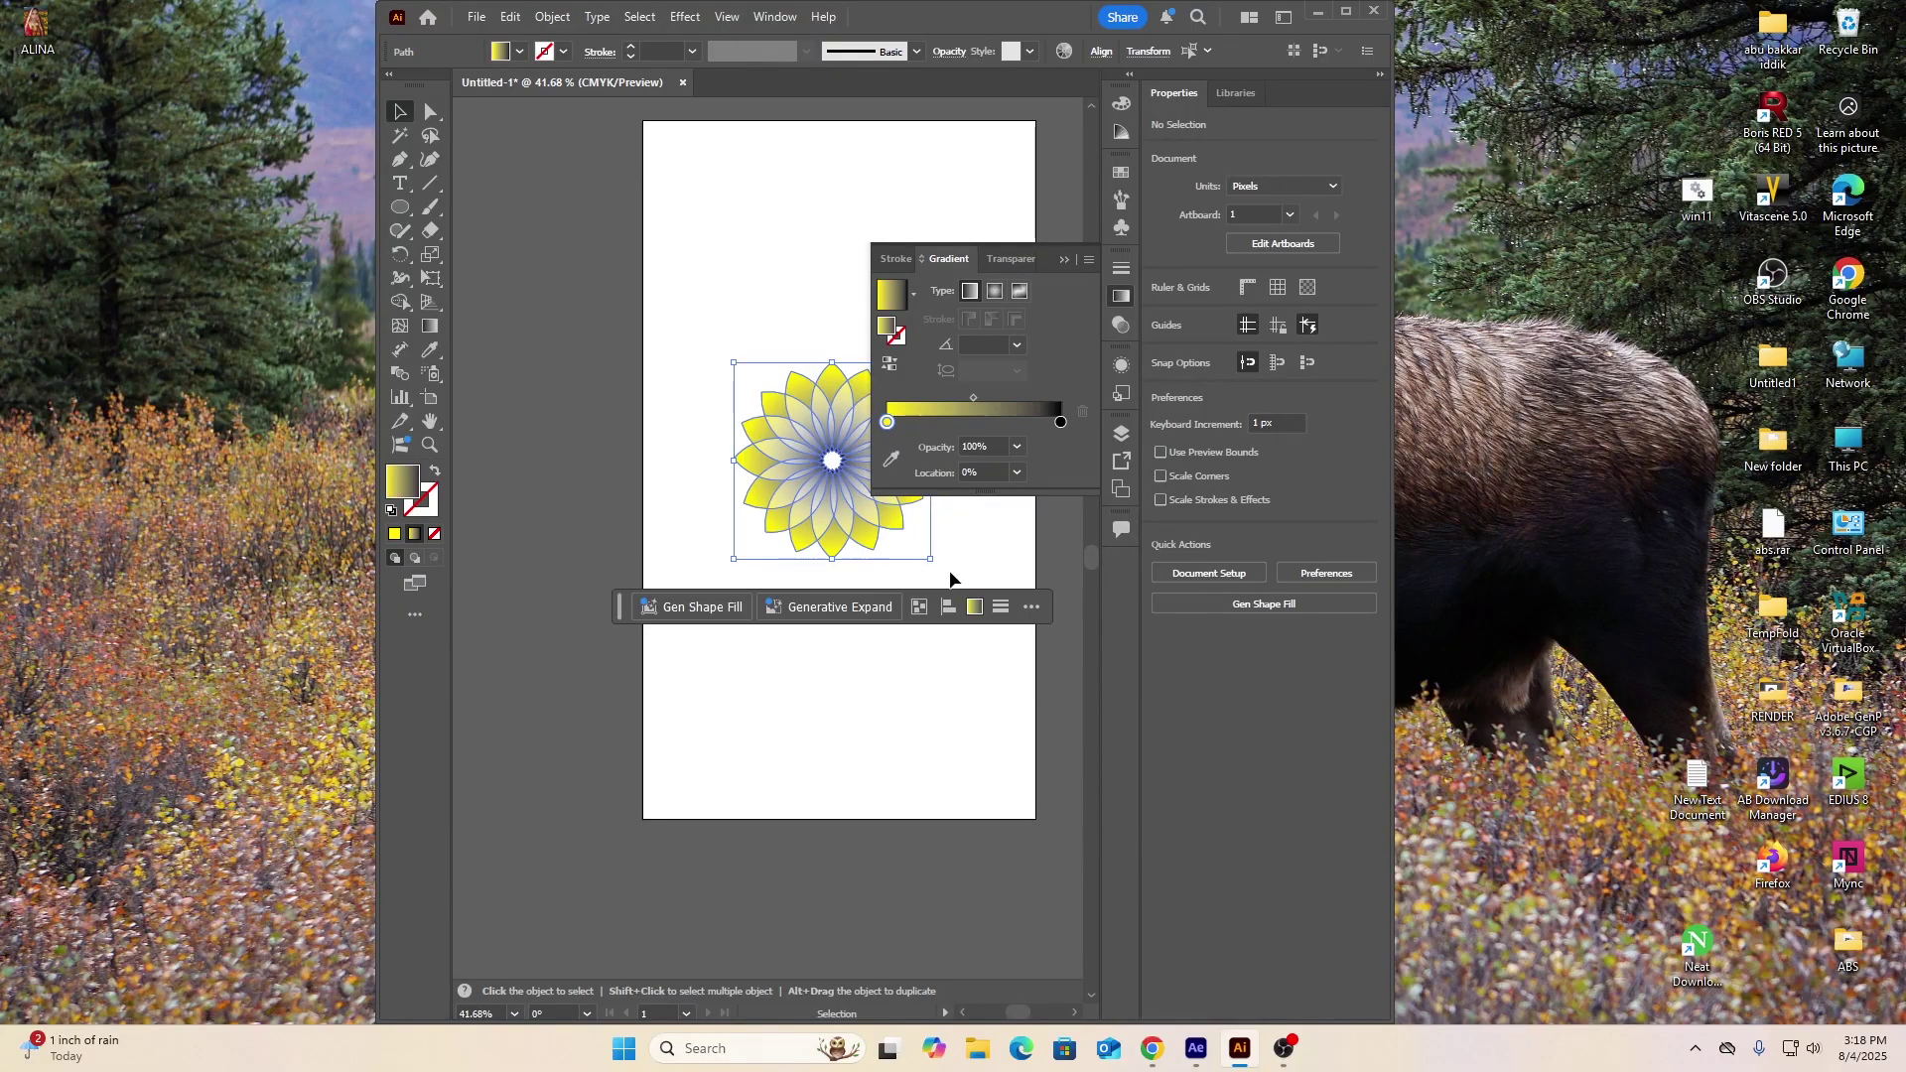
double_click(887, 423)
left_click(933, 486)
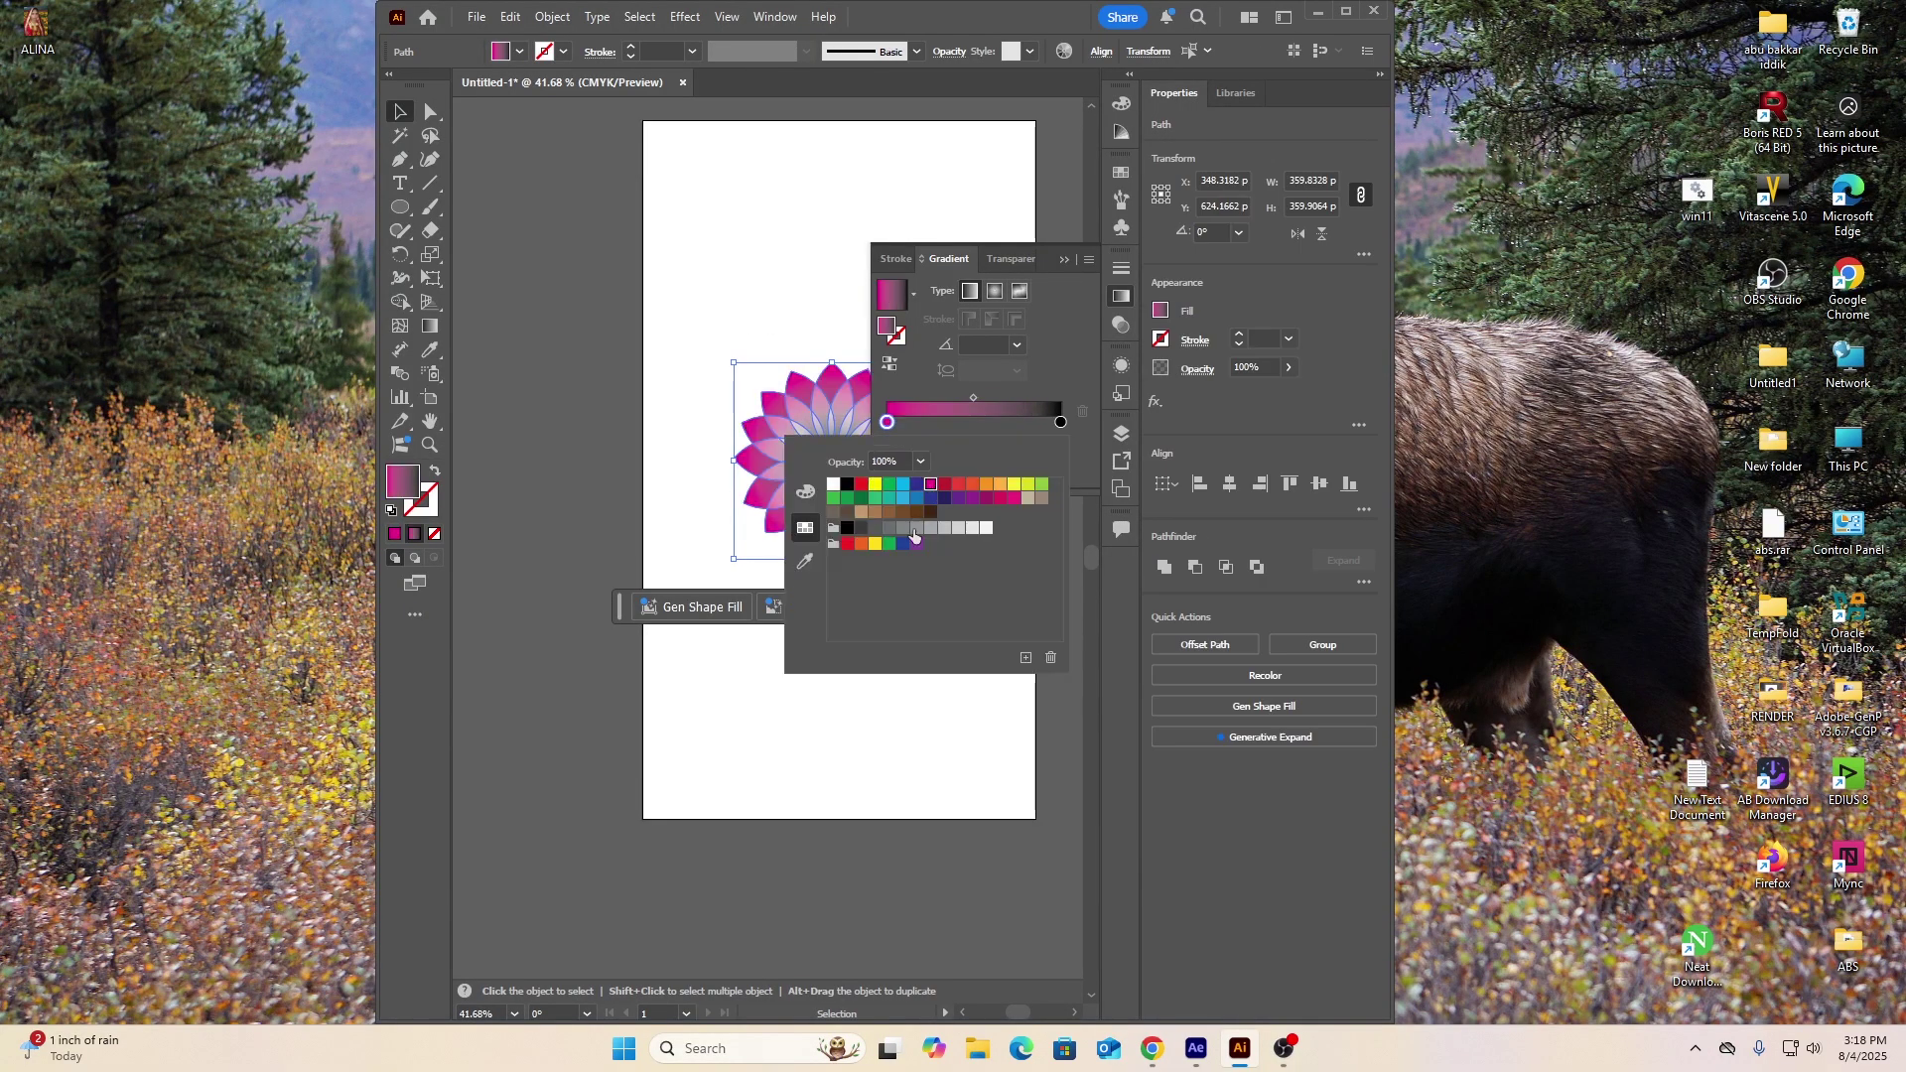
left_click(774, 287)
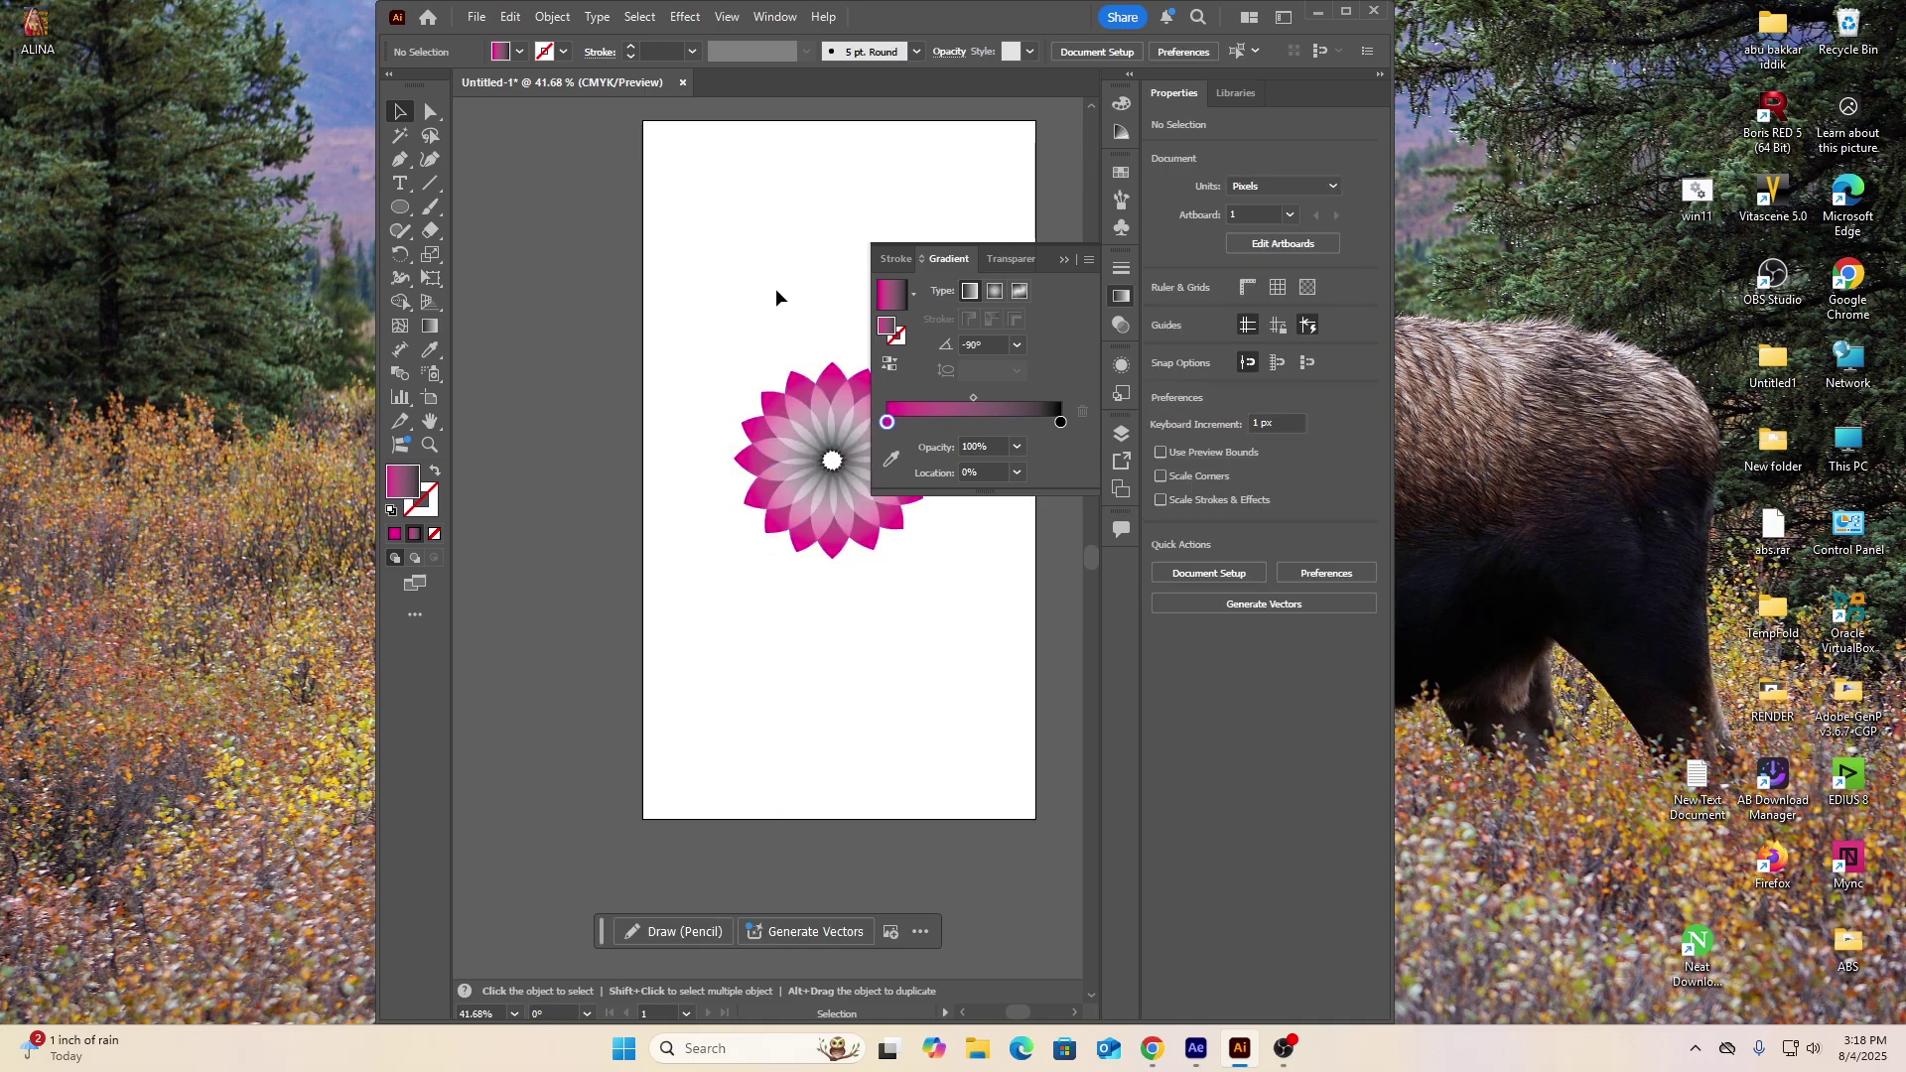
left_click(1065, 259)
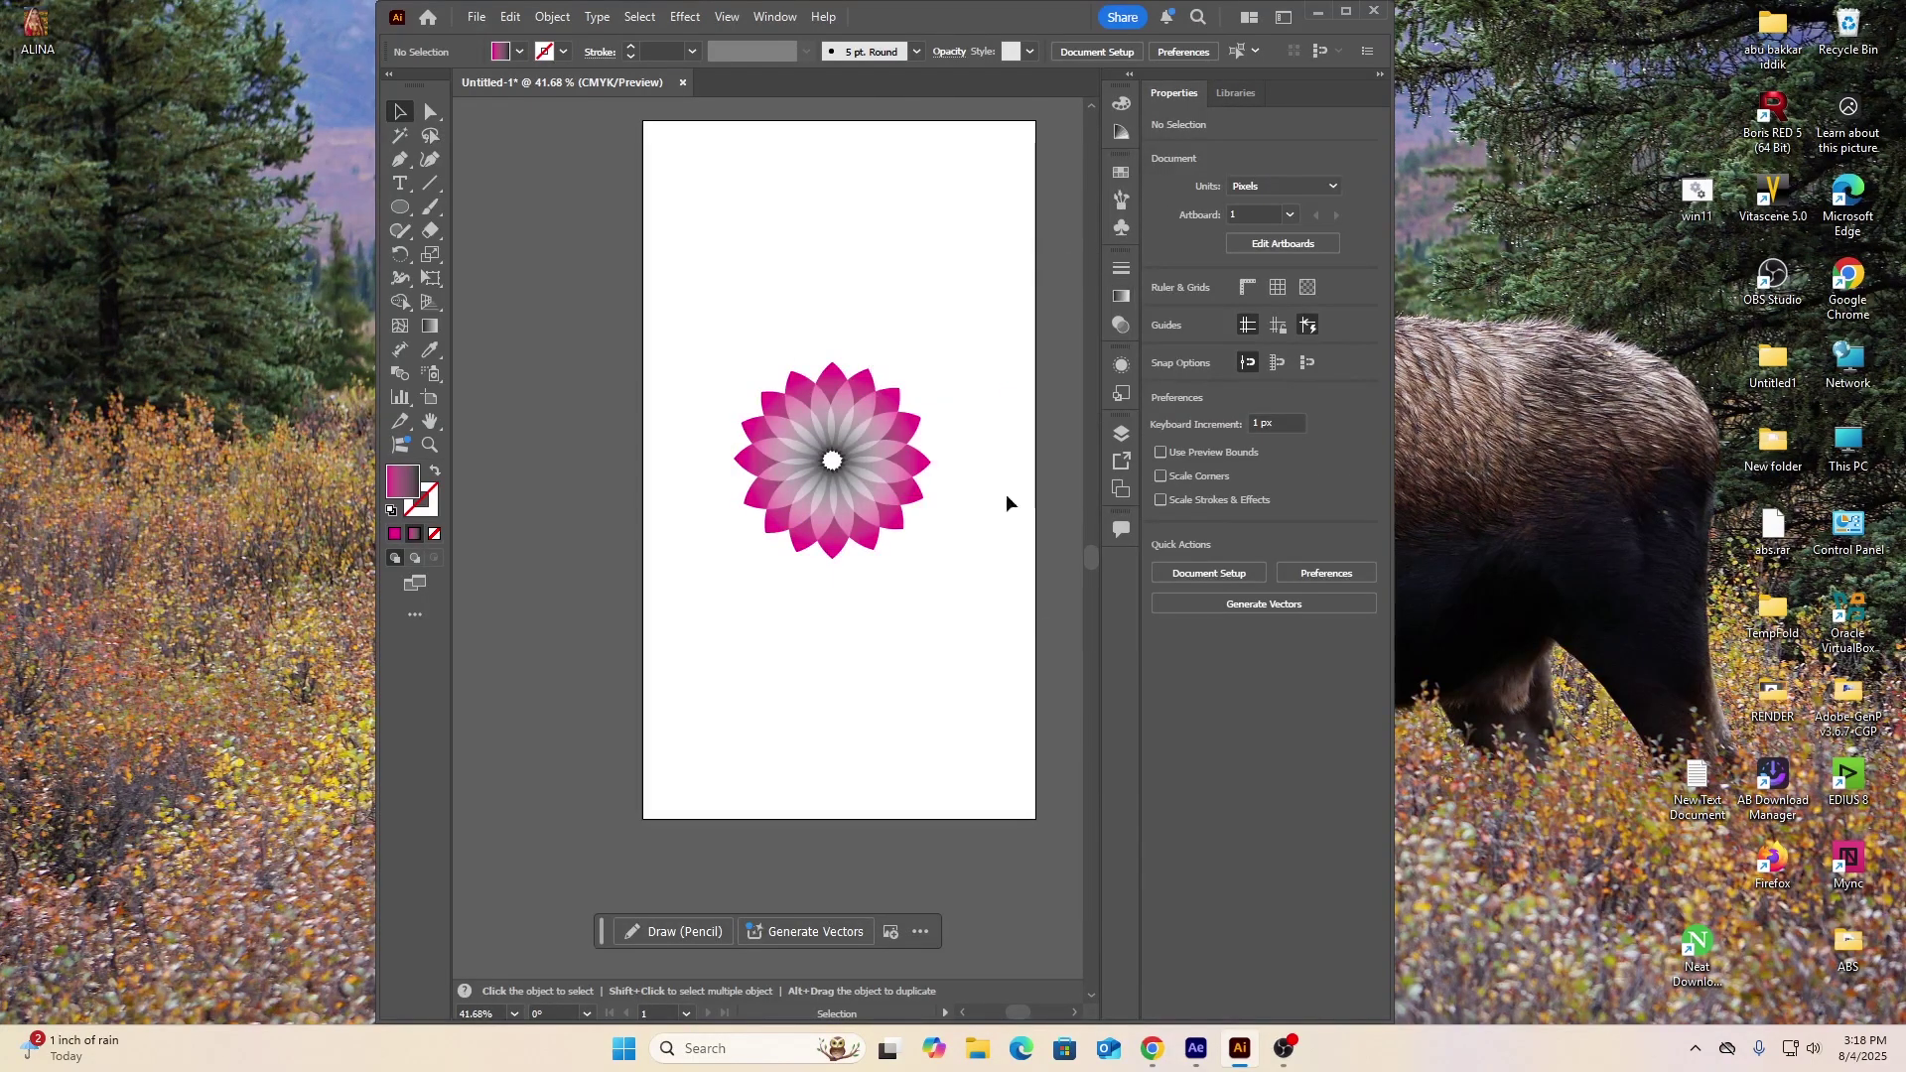